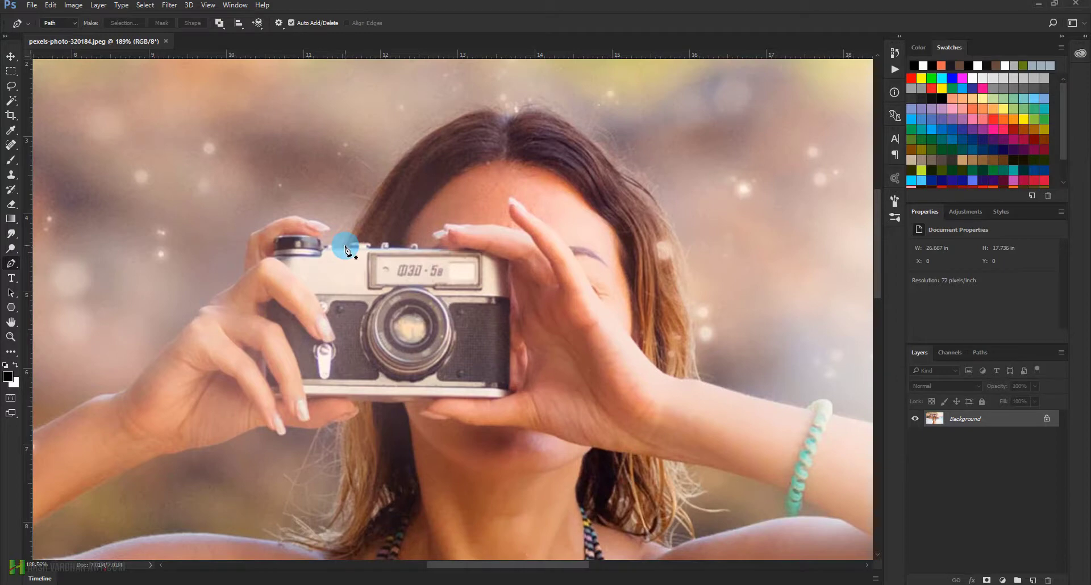
Step: Trace the woman's outline with the Pen tool in Path mode, from the camera's top edge over her head and down the hair toward the forearm with the bracelet
{"action": "left_click", "coordinate": [345, 247]}
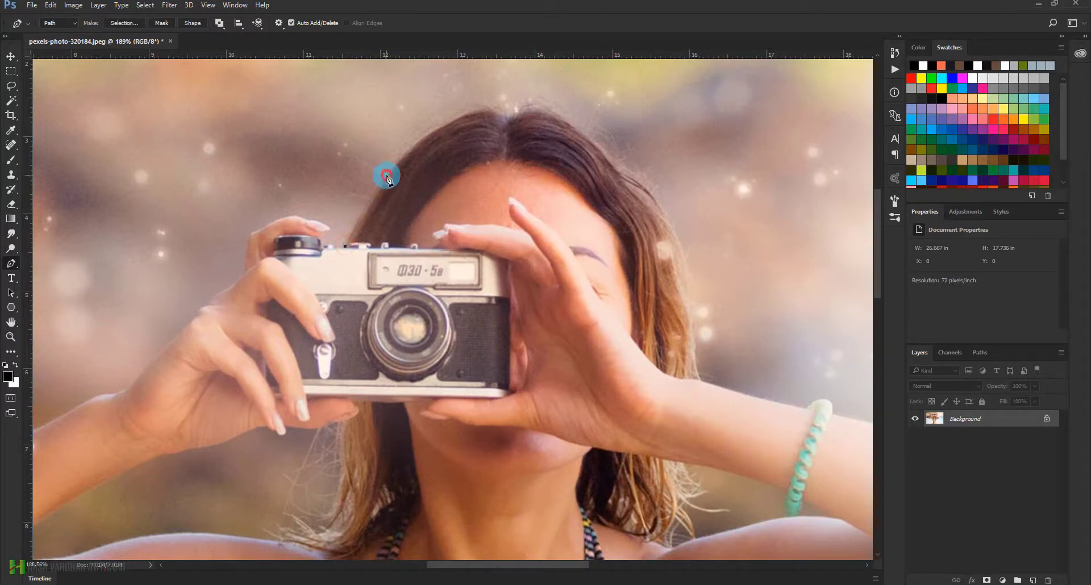
{"action": "left_click_drag", "start_coordinate": [387, 178], "coordinate": [396, 167]}
{"action": "left_click_drag", "start_coordinate": [446, 129], "coordinate": [454, 122]}
{"action": "mouse_move", "coordinate": [486, 109]}
{"action": "left_mouse_down"}
{"action": "mouse_move", "coordinate": [550, 112]}
{"action": "mouse_move", "coordinate": [610, 161]}
{"action": "left_mouse_up"}
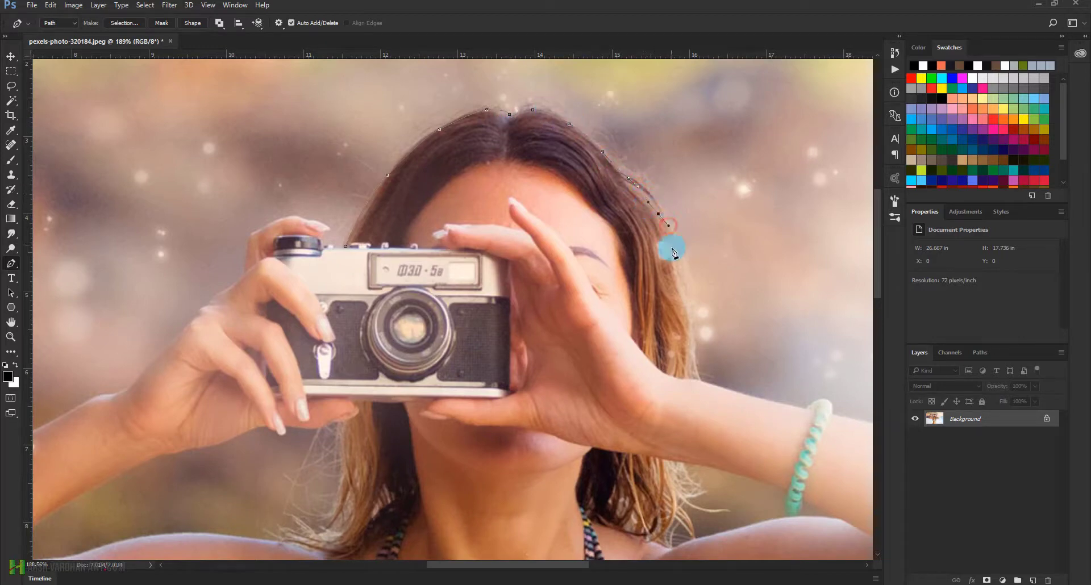
{"action": "left_click_drag", "start_coordinate": [672, 250], "coordinate": [678, 262]}
{"action": "left_click_drag", "start_coordinate": [686, 284], "coordinate": [688, 298]}
{"action": "left_click_drag", "start_coordinate": [677, 343], "coordinate": [629, 222]}
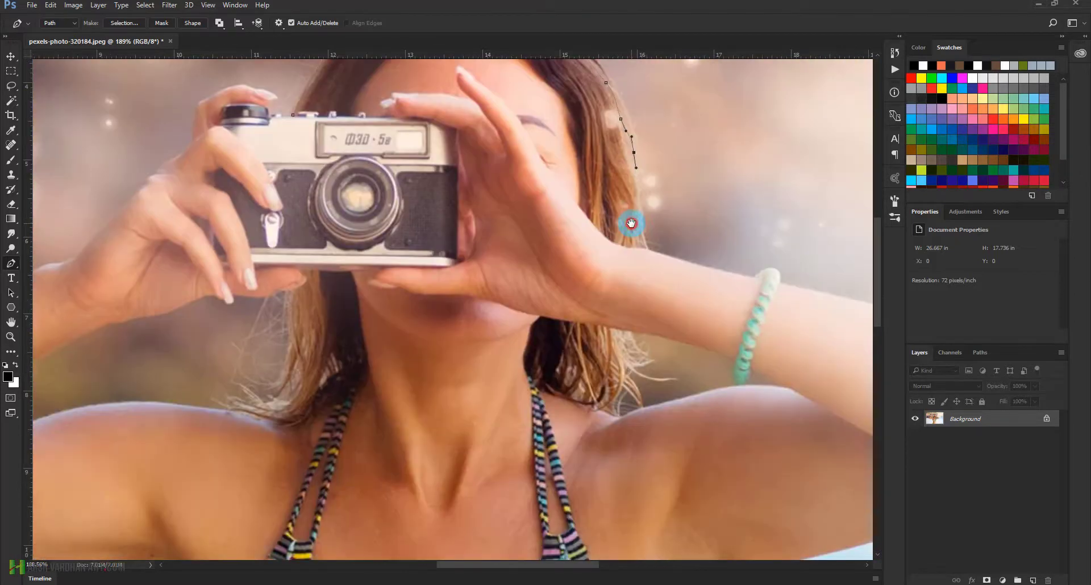
{"action": "left_click", "coordinate": [57, 23]}
{"action": "left_click", "coordinate": [63, 45]}
{"action": "mouse_move", "coordinate": [651, 250]}
{"action": "left_mouse_down"}
{"action": "mouse_move", "coordinate": [757, 279]}
{"action": "mouse_move", "coordinate": [774, 264]}
{"action": "mouse_move", "coordinate": [787, 280]}
{"action": "mouse_move", "coordinate": [770, 280]}
{"action": "mouse_move", "coordinate": [828, 297]}
{"action": "mouse_move", "coordinate": [568, 268]}
{"action": "mouse_move", "coordinate": [742, 319]}
{"action": "mouse_move", "coordinate": [781, 361]}
{"action": "mouse_move", "coordinate": [757, 370]}
{"action": "mouse_move", "coordinate": [720, 290]}
{"action": "mouse_move", "coordinate": [731, 285]}
{"action": "mouse_move", "coordinate": [701, 326]}
{"action": "mouse_move", "coordinate": [693, 269]}
{"action": "mouse_move", "coordinate": [608, 316]}
{"action": "mouse_move", "coordinate": [623, 272]}
{"action": "left_mouse_up"}
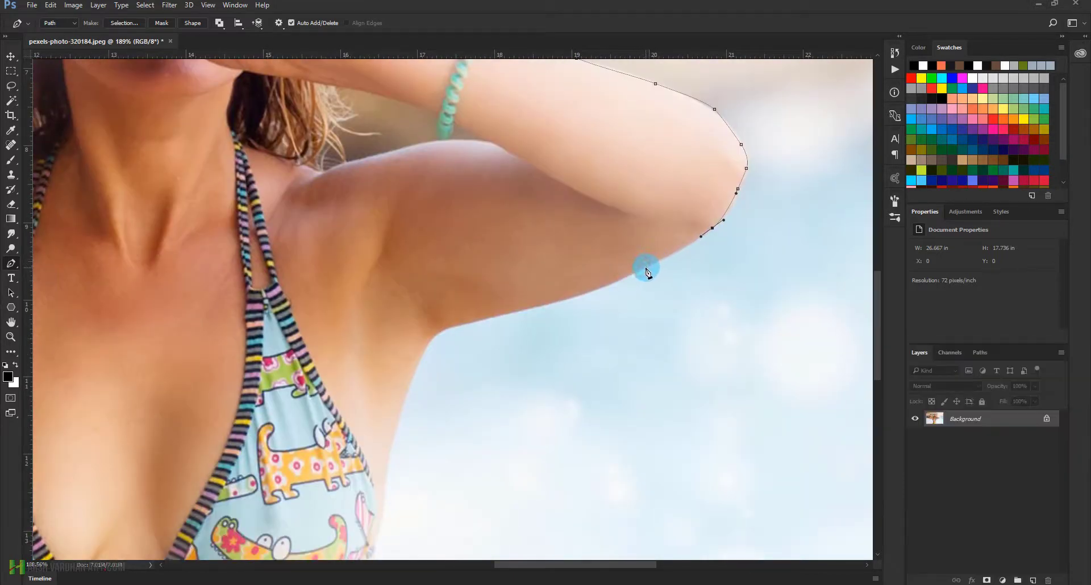
Step: Continue the path along the underside of the upper arm on the bracelet side, around the armpit and down the side of the torso
{"action": "left_click", "coordinate": [642, 273]}
{"action": "left_click_drag", "start_coordinate": [608, 284], "coordinate": [602, 288]}
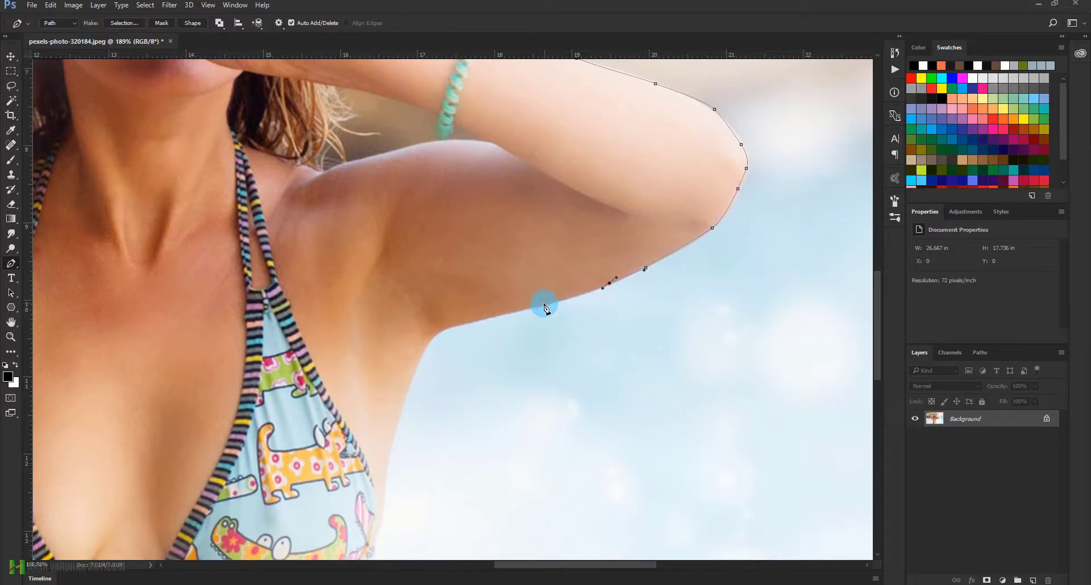
{"action": "left_click", "coordinate": [540, 305]}
{"action": "mouse_move", "coordinate": [483, 318]}
{"action": "left_mouse_down"}
{"action": "mouse_move", "coordinate": [524, 250]}
{"action": "mouse_move", "coordinate": [477, 274]}
{"action": "mouse_move", "coordinate": [453, 310]}
{"action": "left_mouse_up"}
{"action": "mouse_move", "coordinate": [434, 359]}
{"action": "left_mouse_down"}
{"action": "mouse_move", "coordinate": [430, 328]}
{"action": "mouse_move", "coordinate": [425, 360]}
{"action": "mouse_move", "coordinate": [424, 280]}
{"action": "left_mouse_up"}
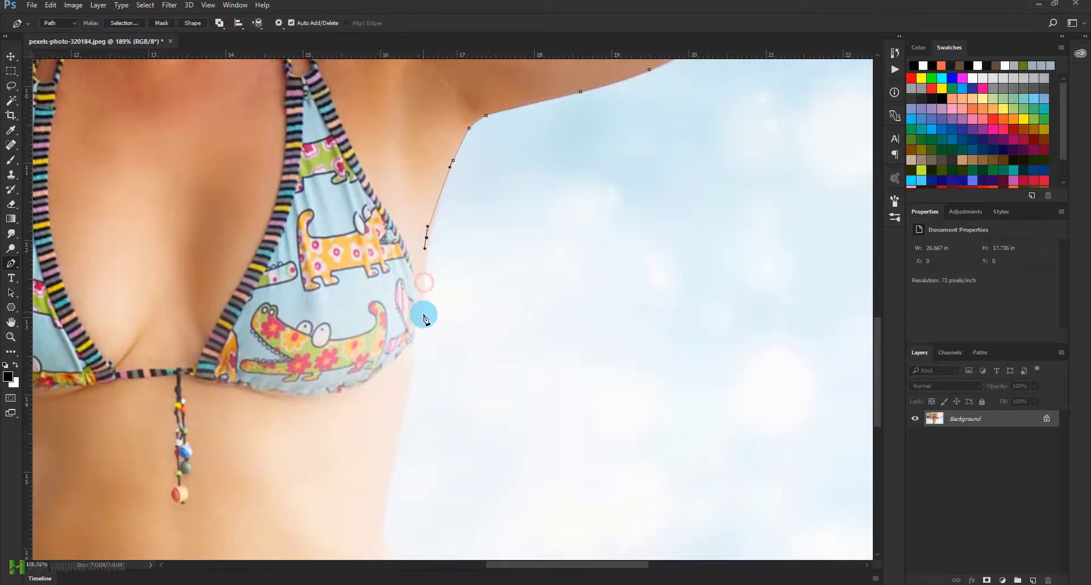
{"action": "left_click_drag", "start_coordinate": [417, 331], "coordinate": [416, 336]}
{"action": "left_click", "coordinate": [406, 380]}
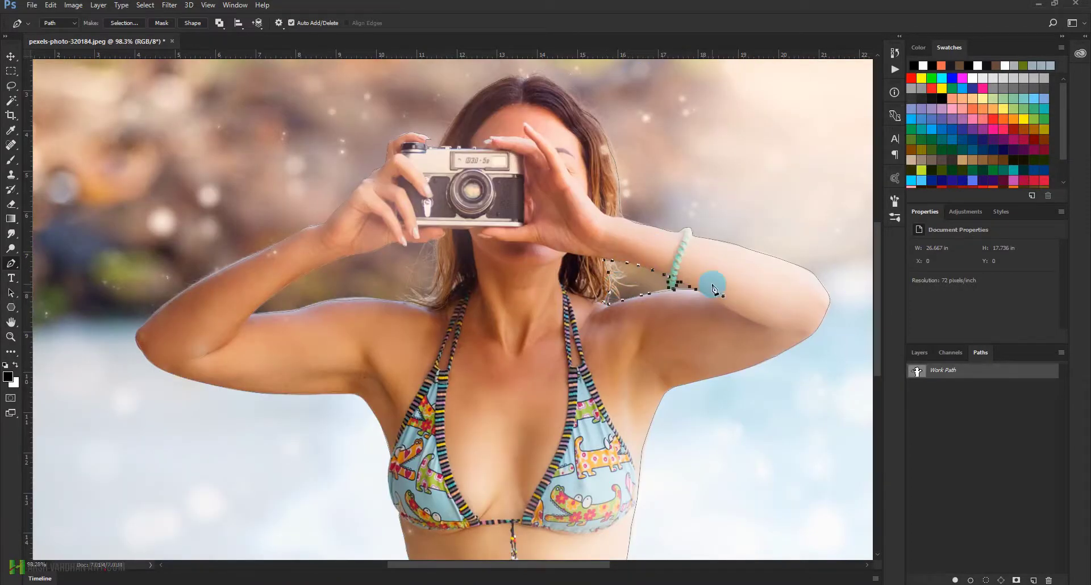
Step: Convert the finished path into a new anti-aliased selection and open it in Select and Mask
{"action": "left_click", "coordinate": [124, 24]}
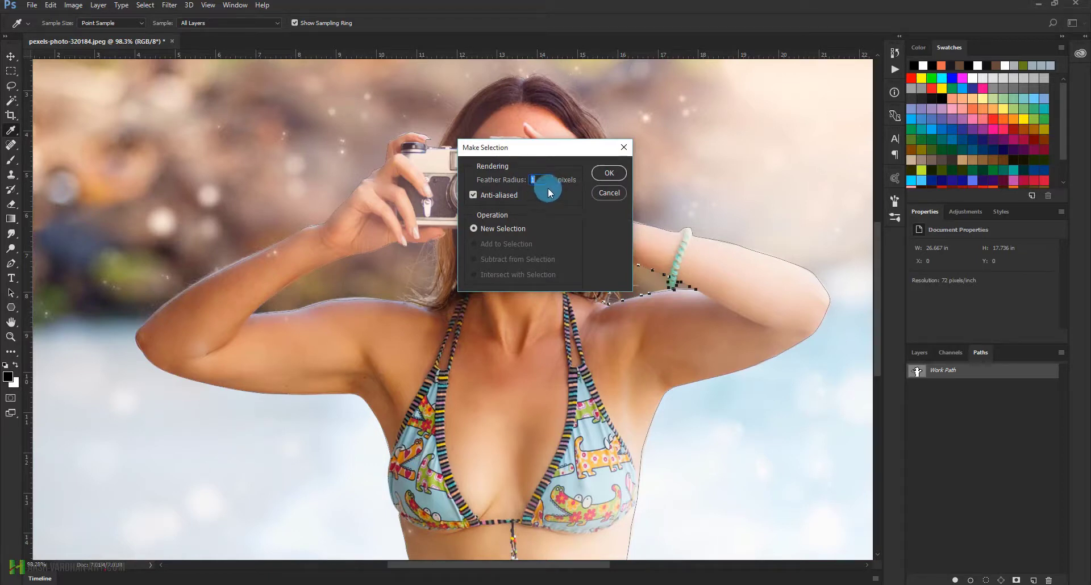
{"action": "left_click", "coordinate": [608, 178]}
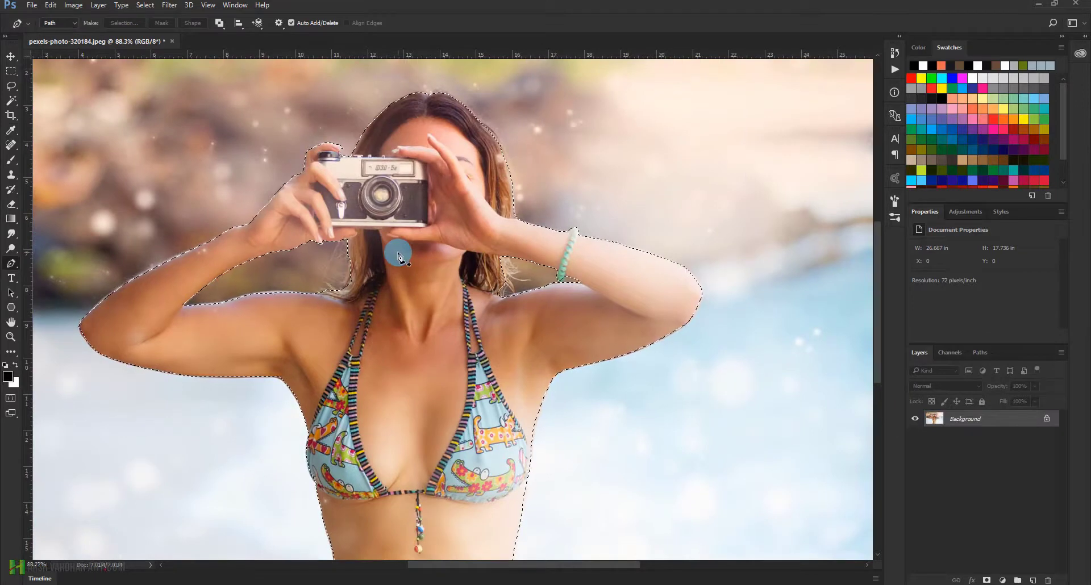
{"action": "key", "text": "w"}
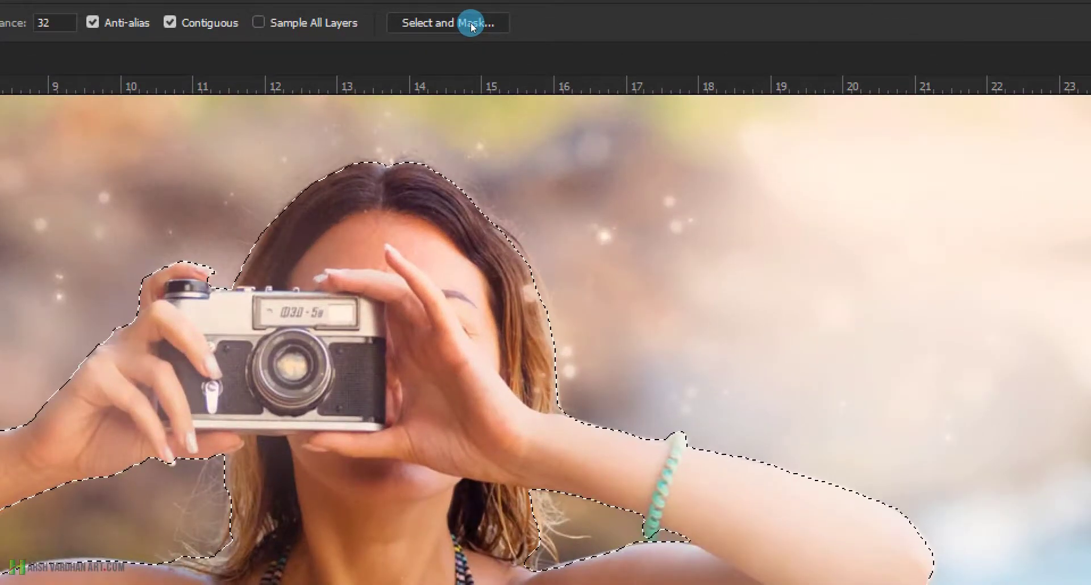
{"action": "left_click", "coordinate": [471, 24]}
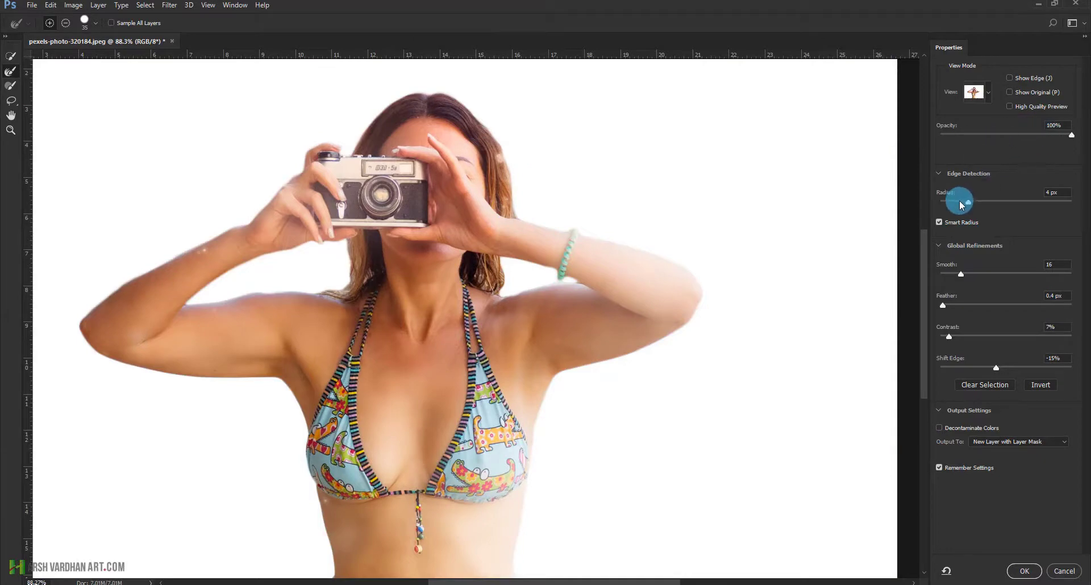
Step: Refine the selection edge with a 2 px radius, 32% contrast and a -33% edge shift
{"action": "left_click_drag", "start_coordinate": [964, 202], "coordinate": [952, 205]}
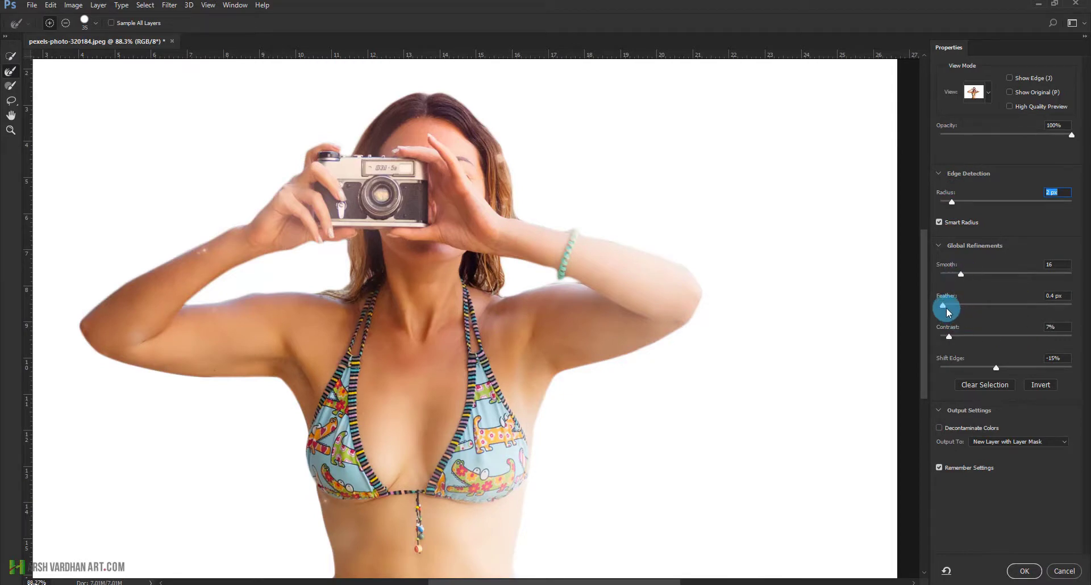
{"action": "left_click_drag", "start_coordinate": [949, 336], "coordinate": [983, 339]}
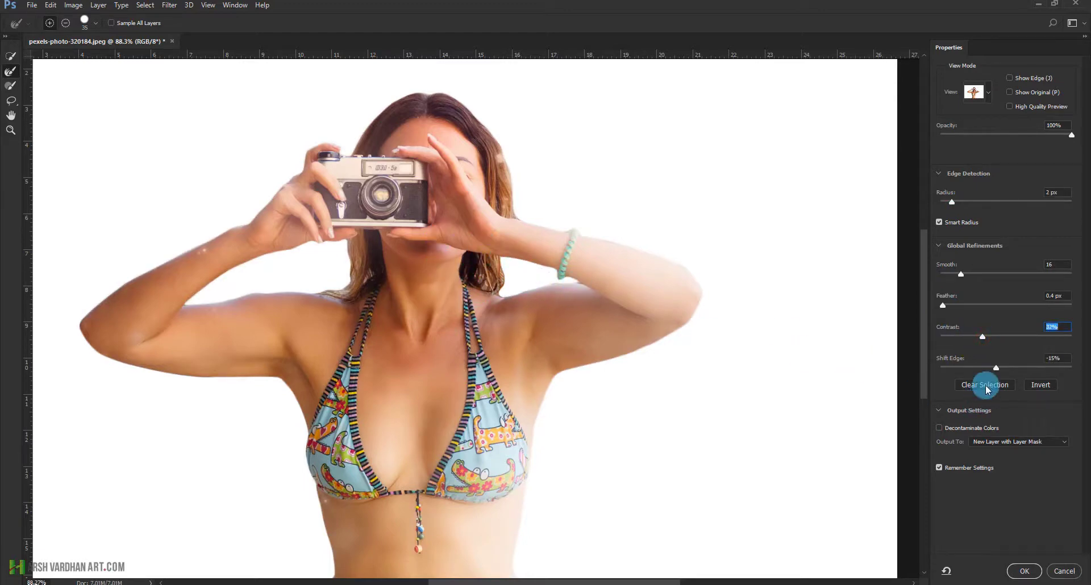
{"action": "left_click_drag", "start_coordinate": [996, 370], "coordinate": [1072, 373]}
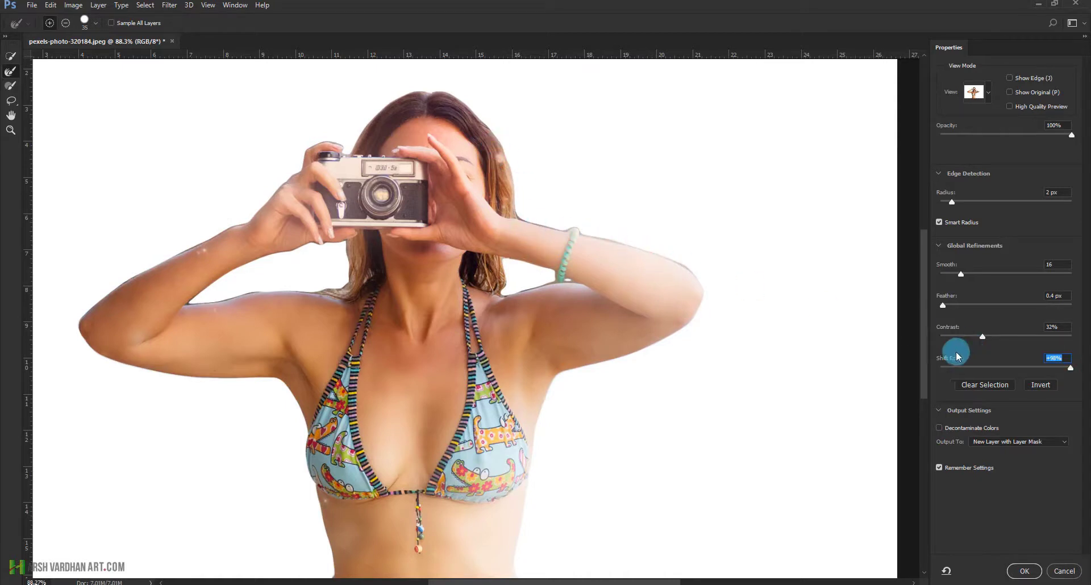
{"action": "left_click", "coordinate": [977, 369]}
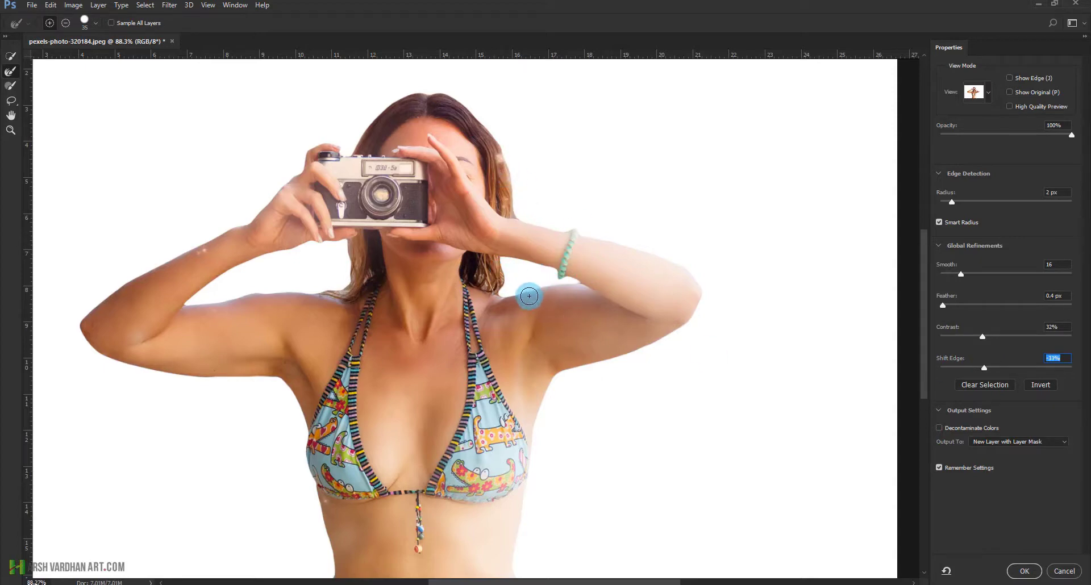
Step: Output the refined selection to a new layer with a layer mask
{"action": "left_click", "coordinate": [1027, 445]}
{"action": "left_click", "coordinate": [1033, 446]}
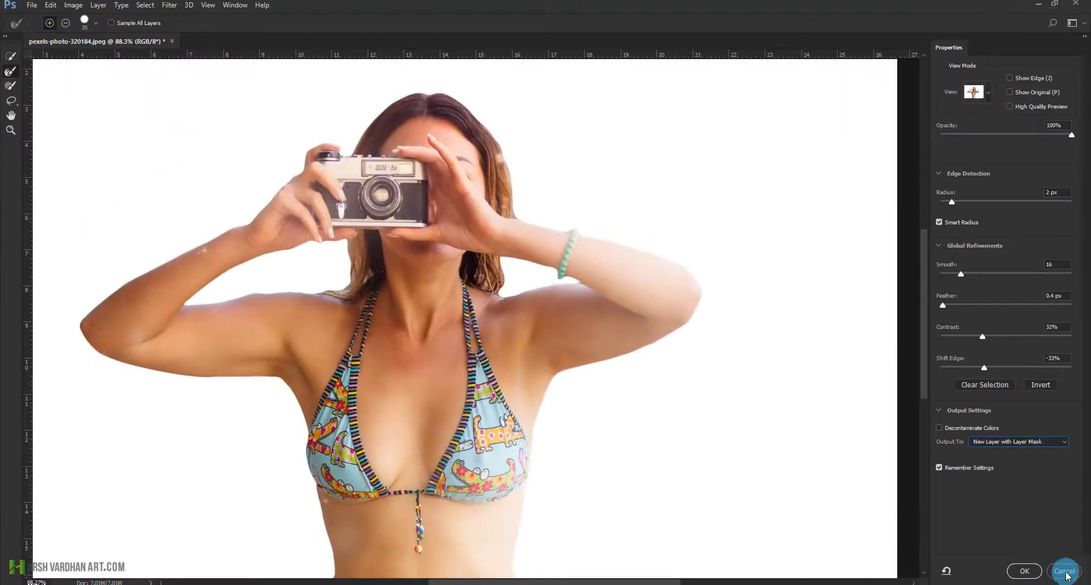
{"action": "left_click", "coordinate": [1028, 571]}
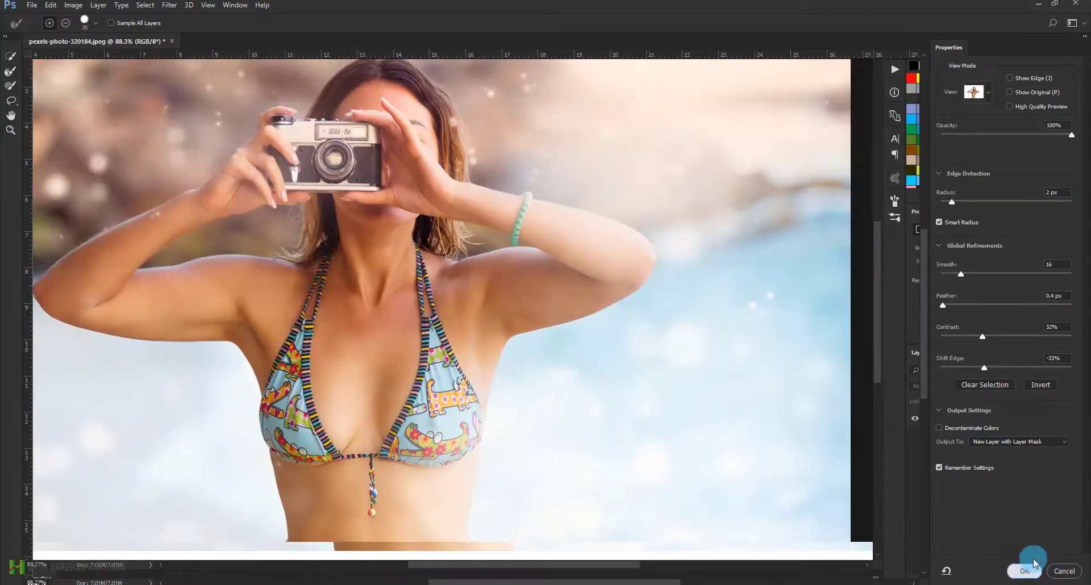
{"action": "scroll", "coordinate": [663, 300], "scroll_direction": "down", "scroll_amount": 3}
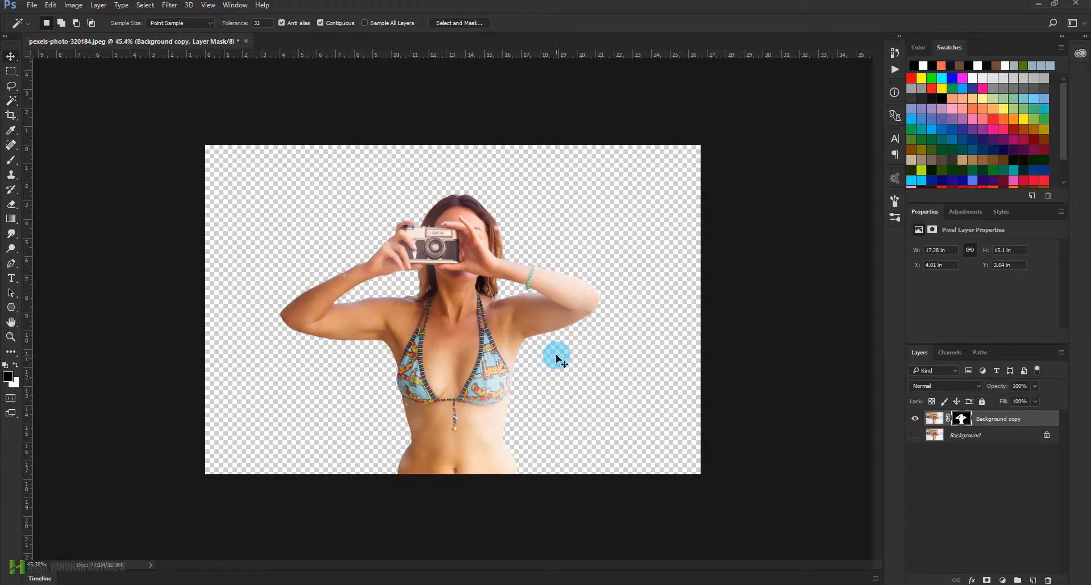
Step: Add a Gradient fill layer directly above the original Background layer
{"action": "key", "text": "v"}
{"action": "left_click", "coordinate": [933, 435]}
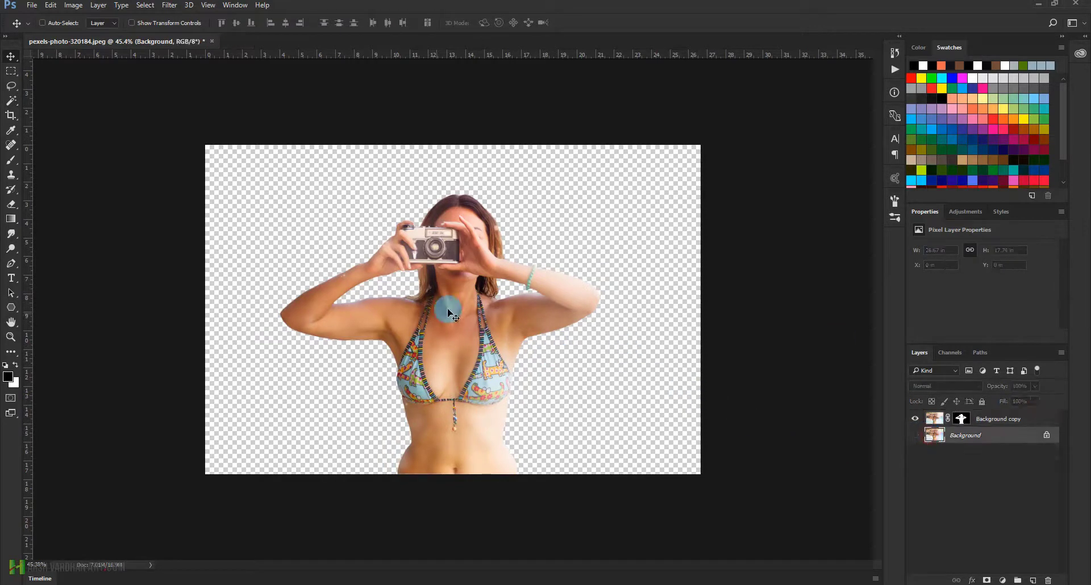
{"action": "left_click", "coordinate": [1003, 580]}
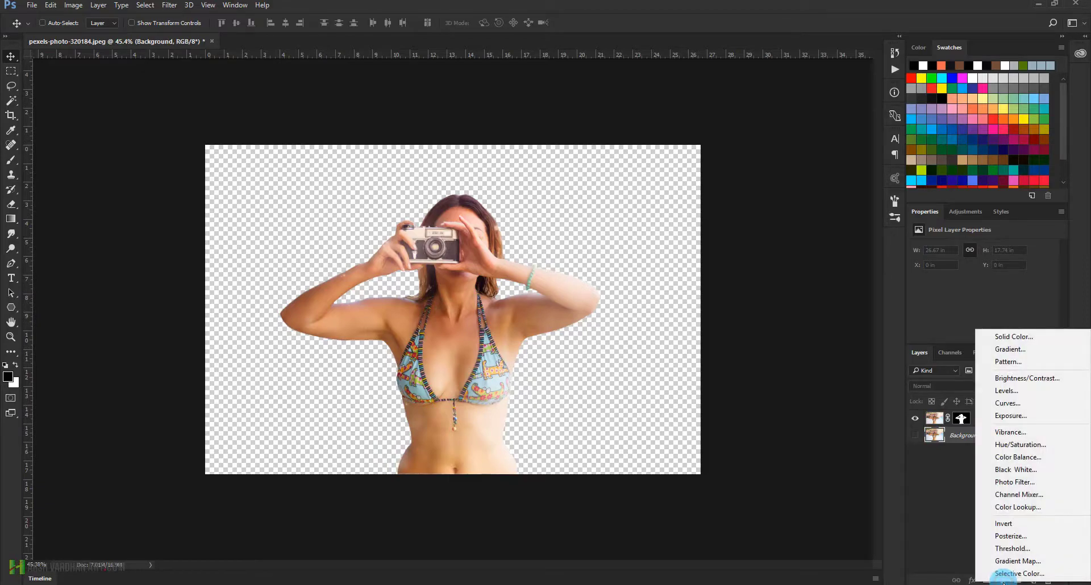
{"action": "left_click", "coordinate": [1002, 582]}
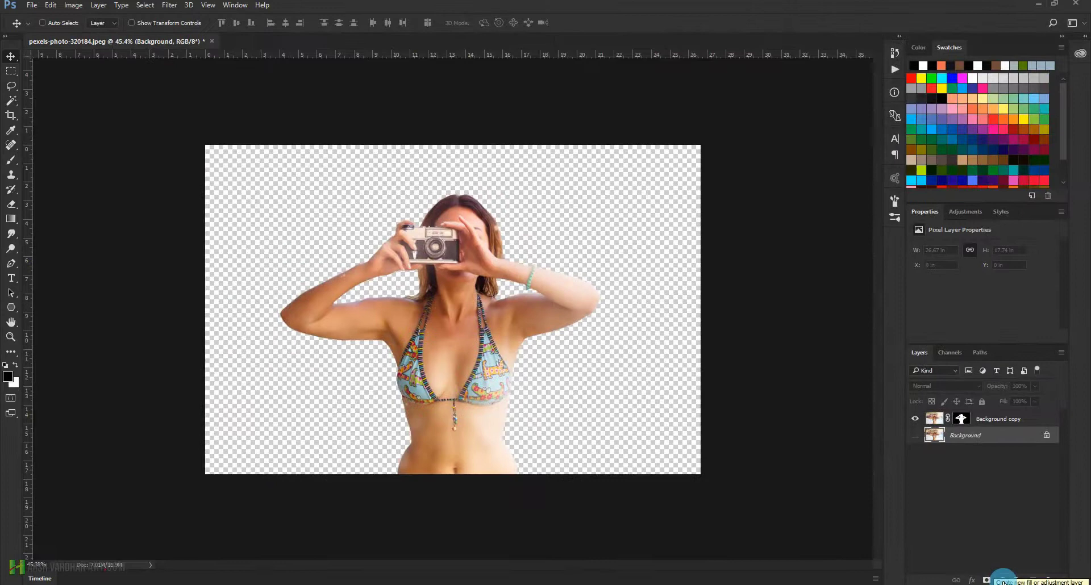
{"action": "left_click", "coordinate": [1002, 578]}
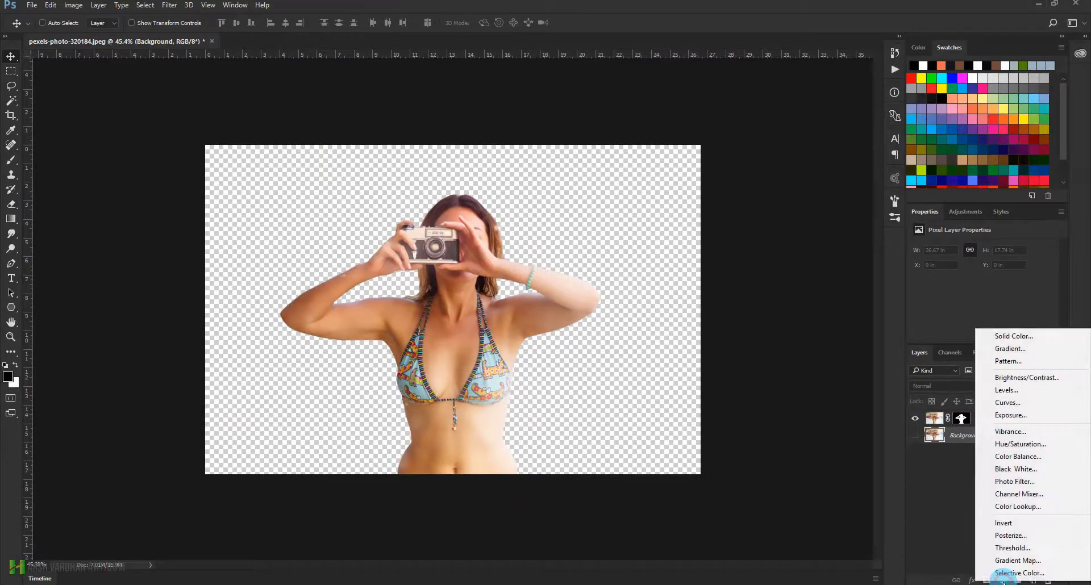
{"action": "left_click", "coordinate": [1027, 351]}
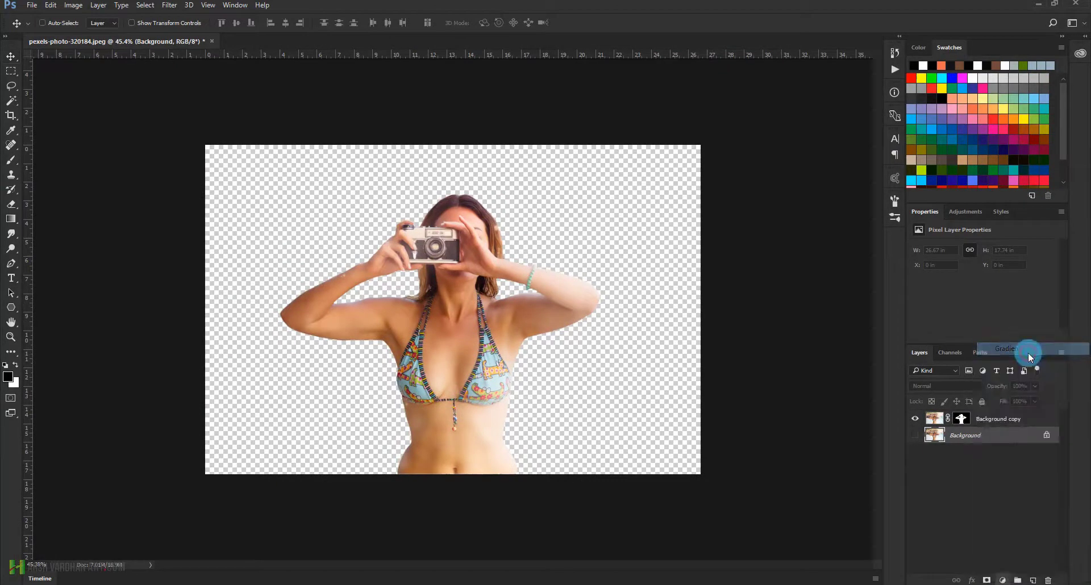
Step: Edit the fill's gradient and base it on the Foreground to Background preset
{"action": "left_click", "coordinate": [638, 195]}
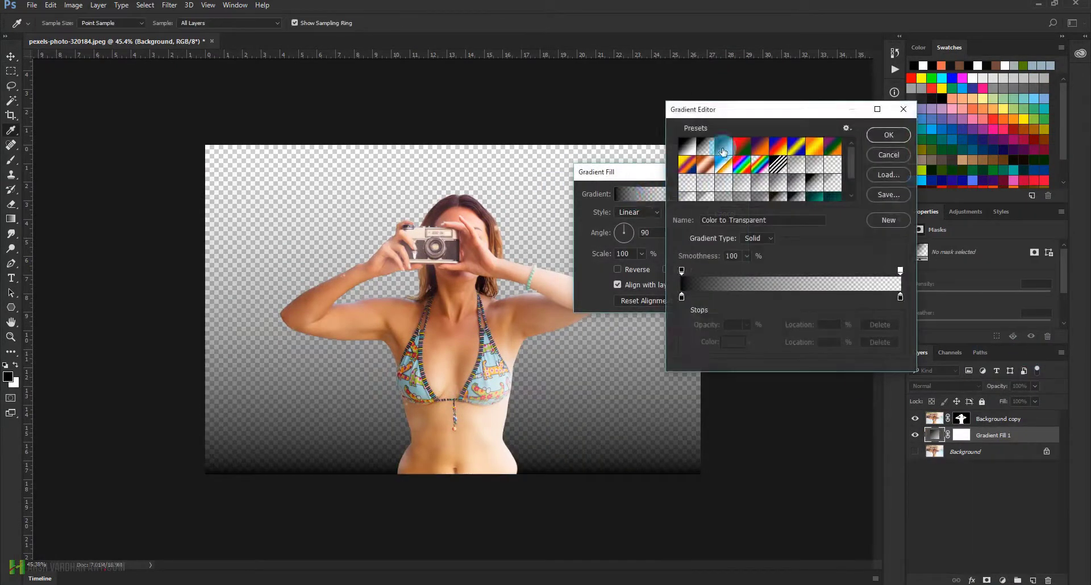
{"action": "left_click_drag", "start_coordinate": [701, 111], "coordinate": [645, 110]}
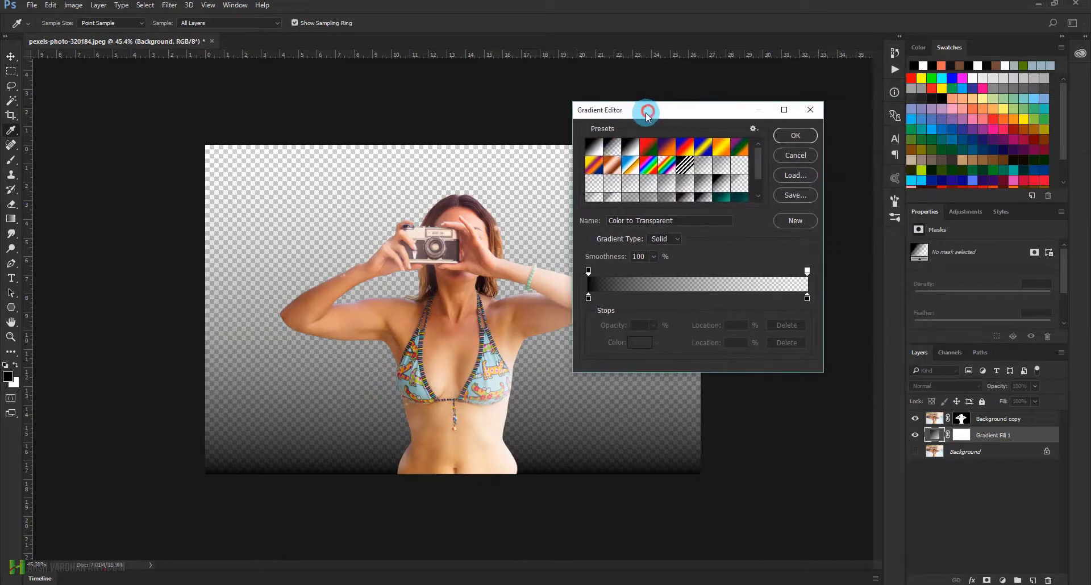
{"action": "left_click", "coordinate": [606, 150]}
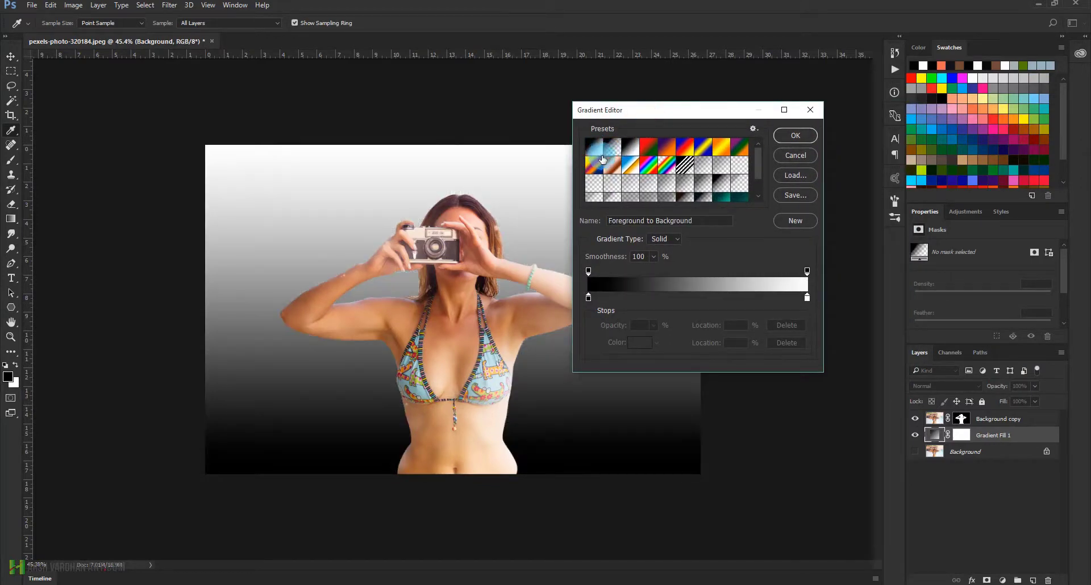
Step: Recolour the gradient's black stop to mid-grey 6d6d6d and accept the edited gradient
{"action": "mouse_move", "coordinate": [807, 298]}
{"action": "left_mouse_down"}
{"action": "mouse_move", "coordinate": [609, 301]}
{"action": "mouse_move", "coordinate": [809, 301]}
{"action": "left_mouse_up"}
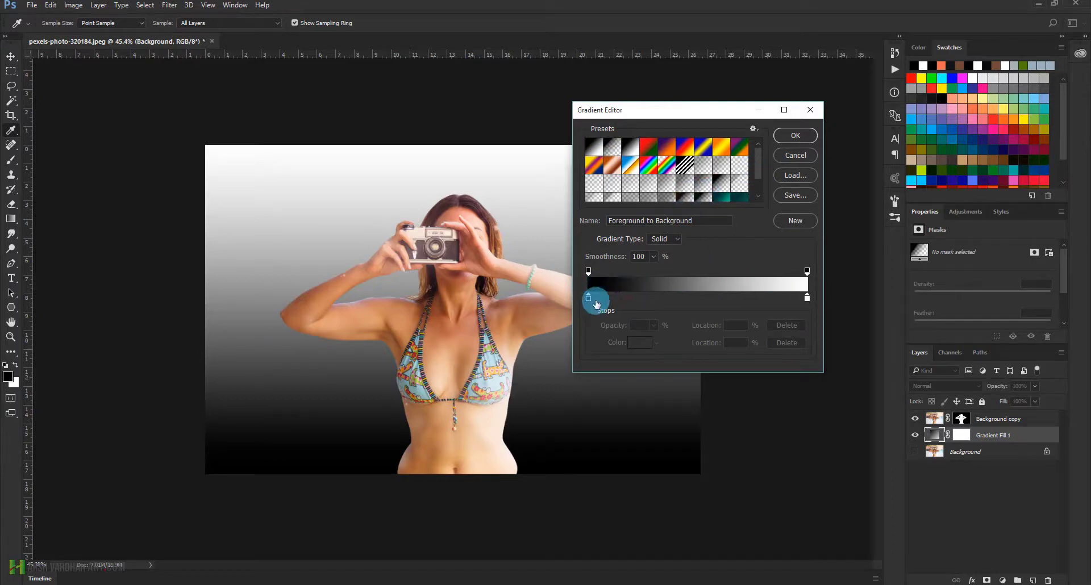
{"action": "left_click", "coordinate": [589, 299]}
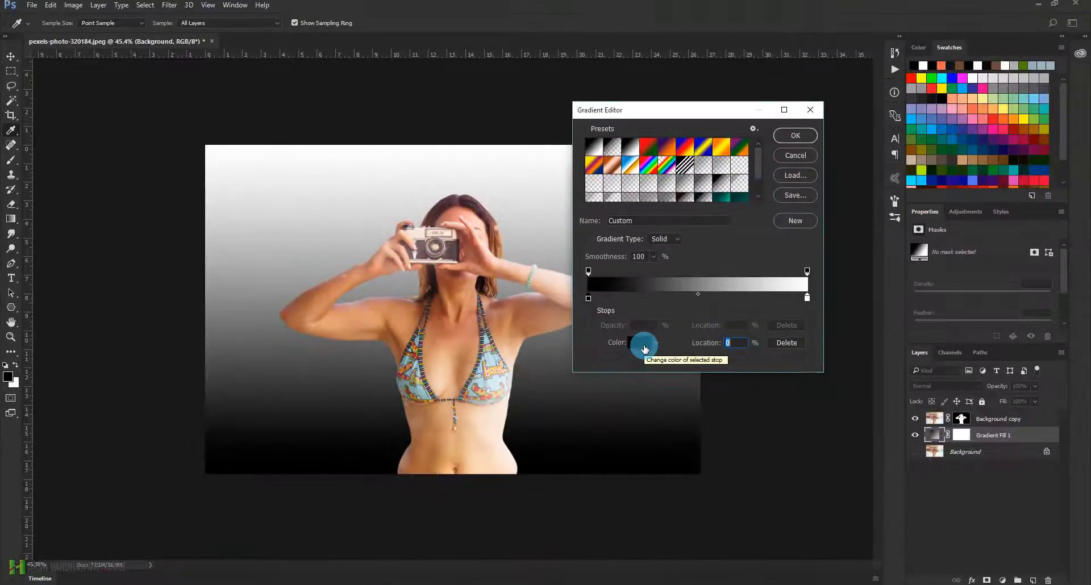
{"action": "left_click", "coordinate": [644, 347]}
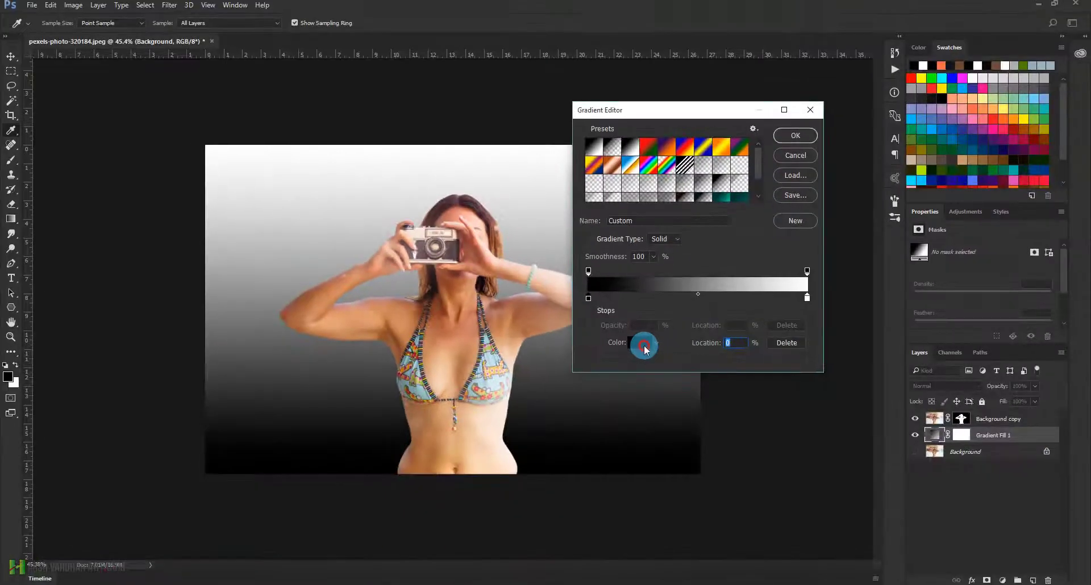
{"action": "left_click_drag", "start_coordinate": [869, 331], "coordinate": [663, 146]}
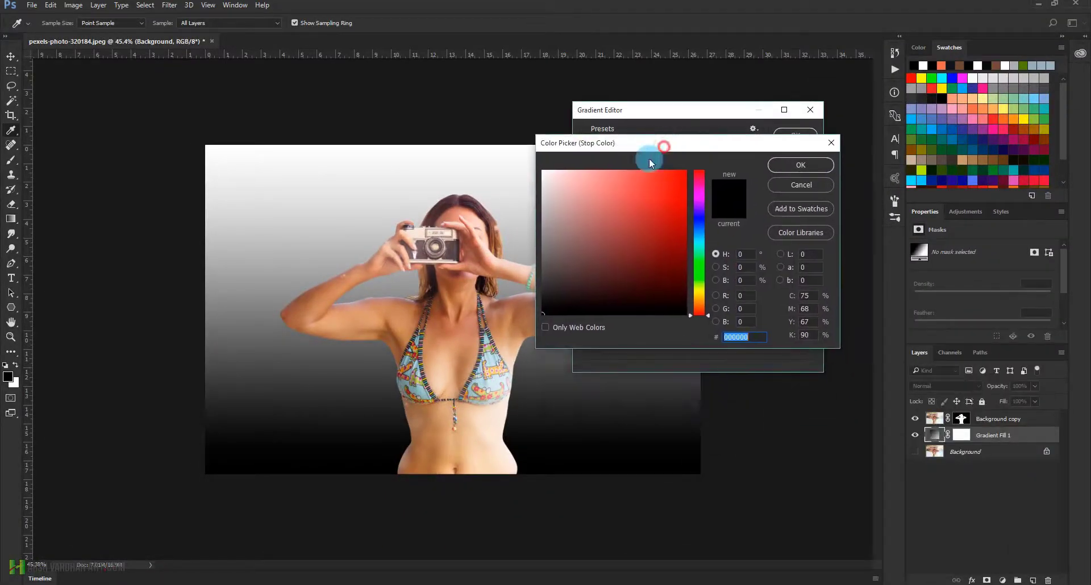
{"action": "left_click", "coordinate": [528, 231]}
{"action": "left_click", "coordinate": [543, 250]}
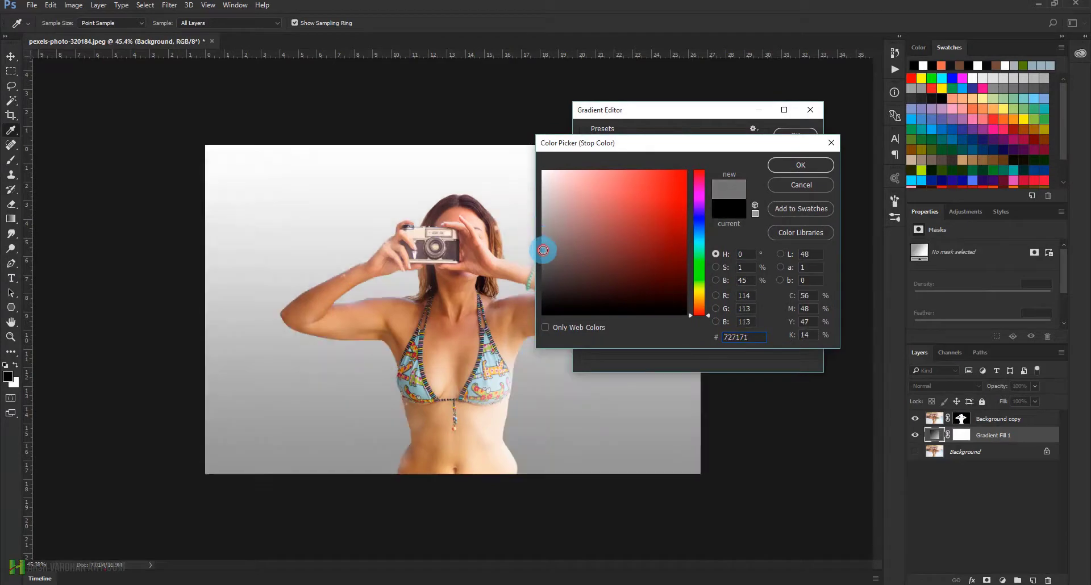
{"action": "left_click", "coordinate": [547, 258]}
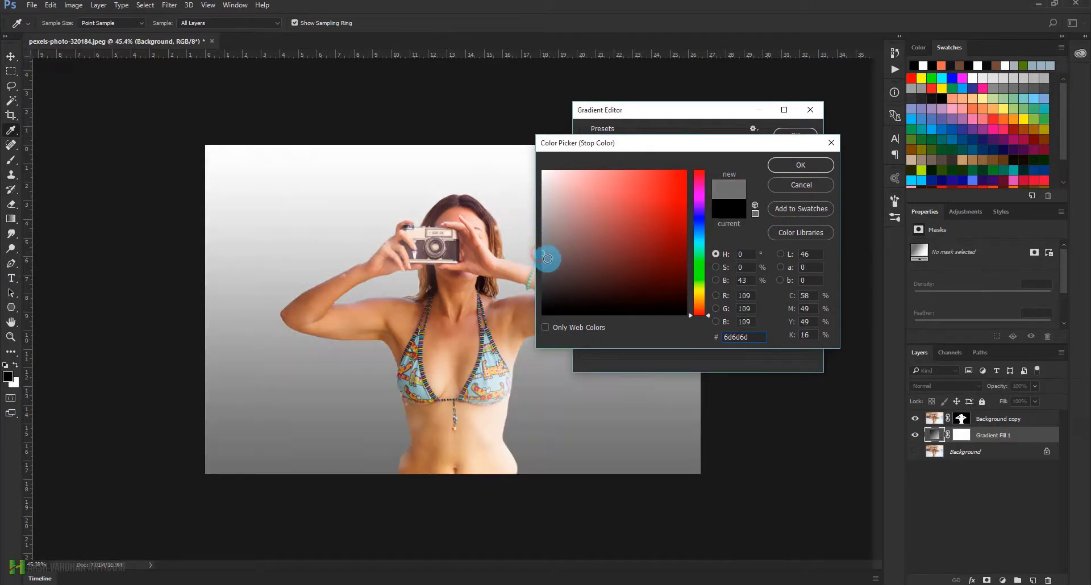
{"action": "left_click", "coordinate": [802, 165]}
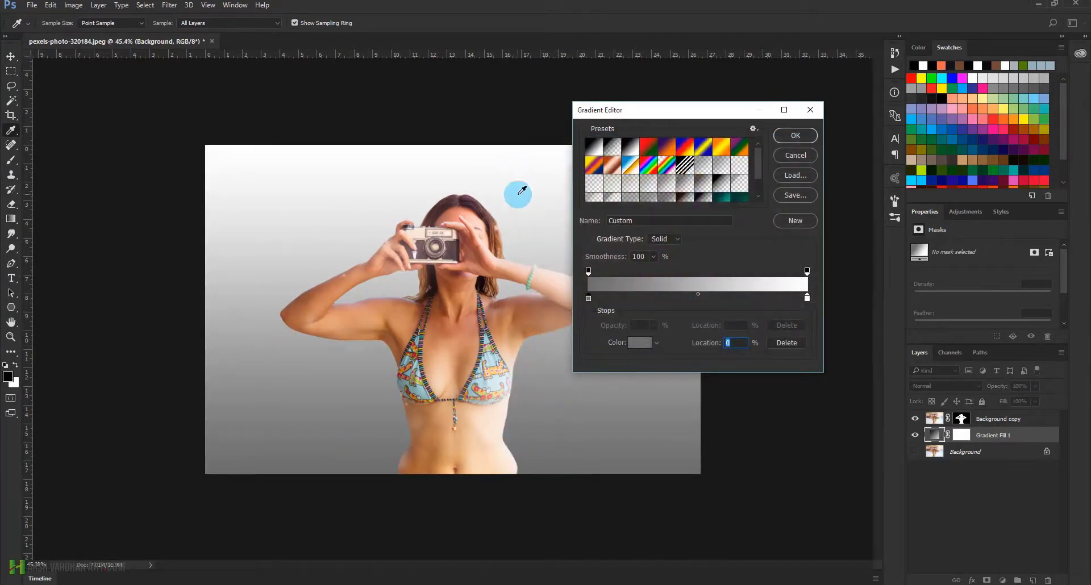
{"action": "left_click", "coordinate": [800, 136]}
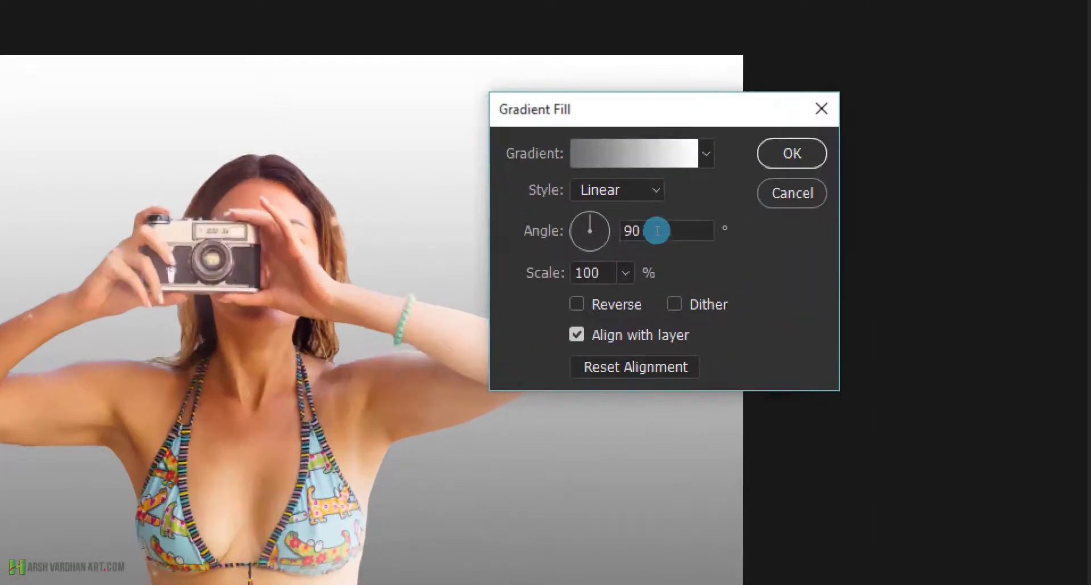
Step: Make the gradient fill radial and reversed, scale it to 188%, and accept the fill
{"action": "left_click", "coordinate": [648, 189]}
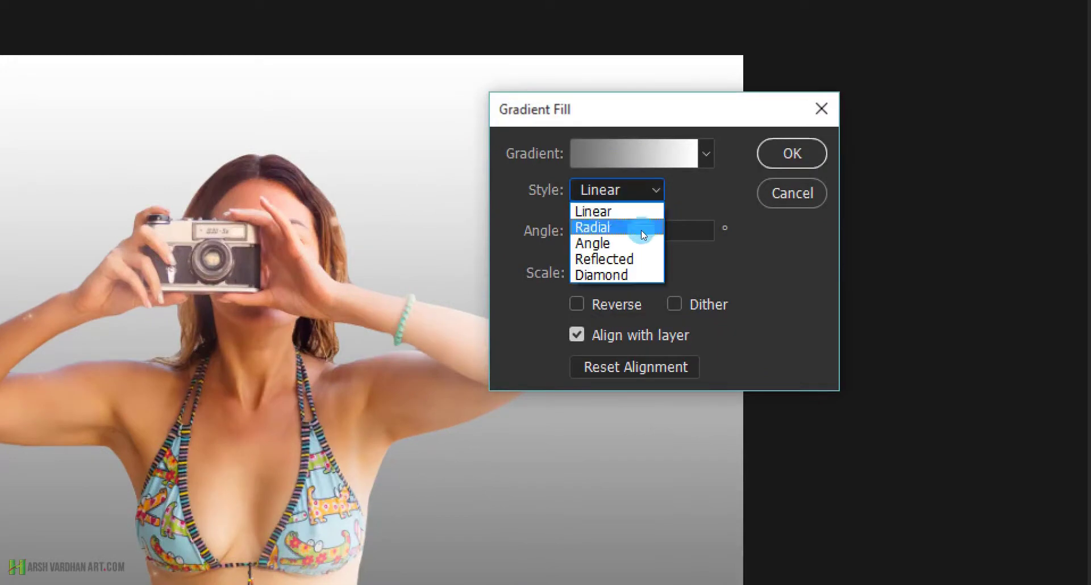
{"action": "left_click", "coordinate": [638, 230]}
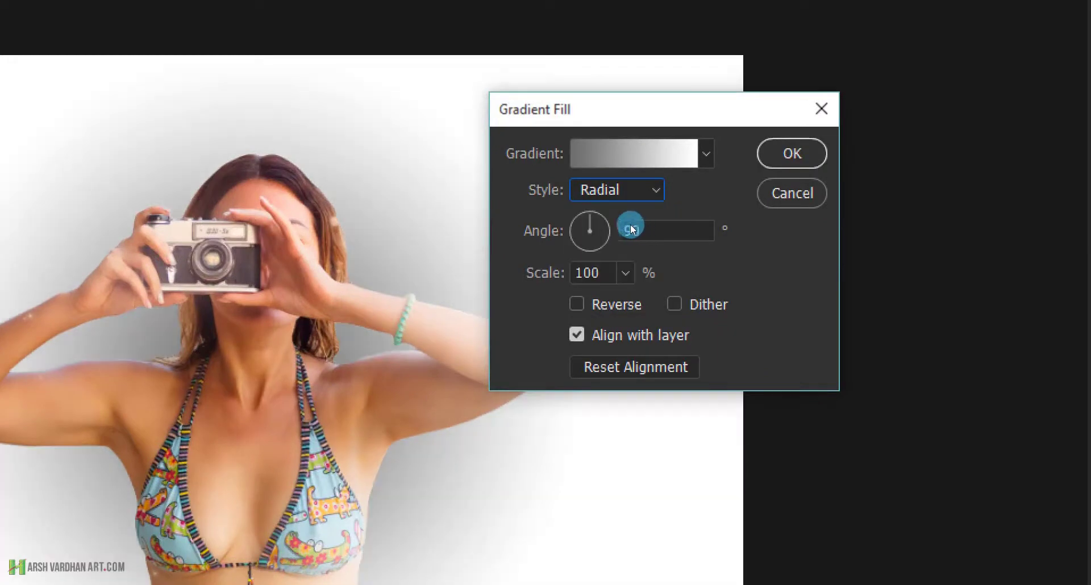
{"action": "left_click", "coordinate": [576, 304]}
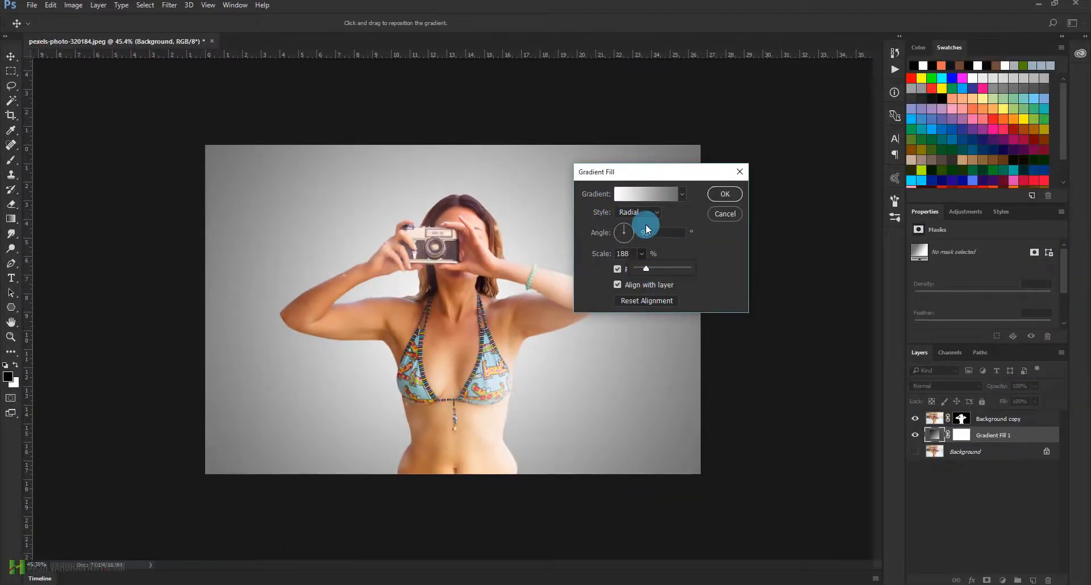
{"action": "left_click", "coordinate": [723, 195]}
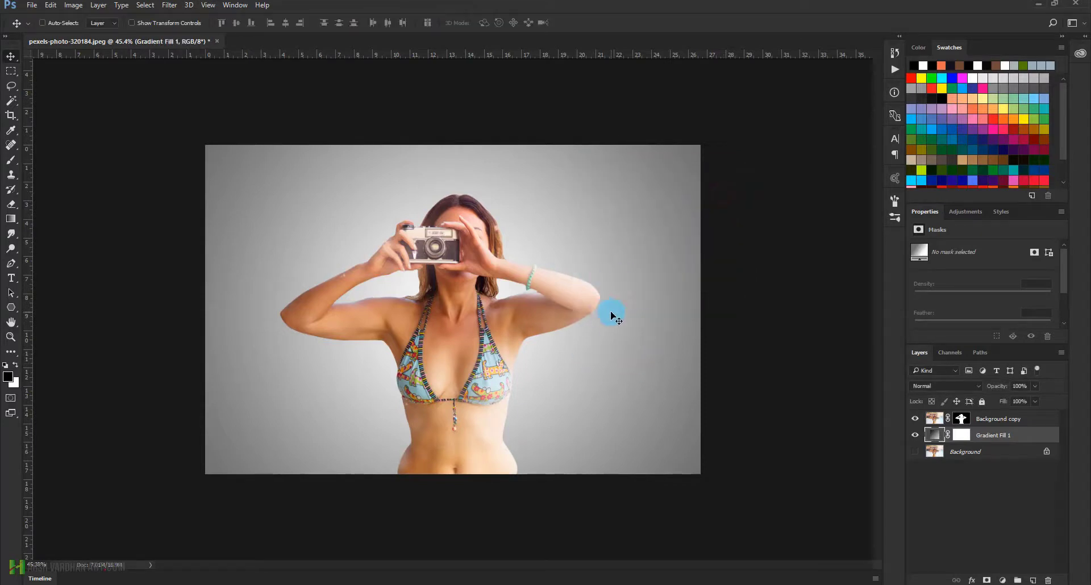
Step: Outline the leftover patch between her hair and wrist with the Pen tool and turn the path into a selection
{"action": "left_click", "coordinate": [962, 418]}
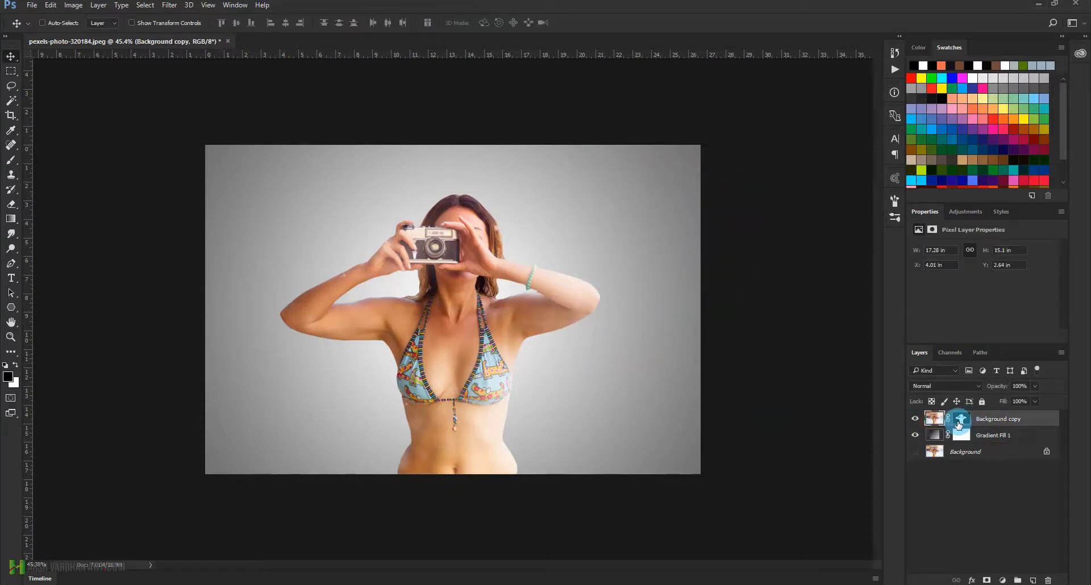
{"action": "left_click_drag", "start_coordinate": [477, 227], "coordinate": [536, 267]}
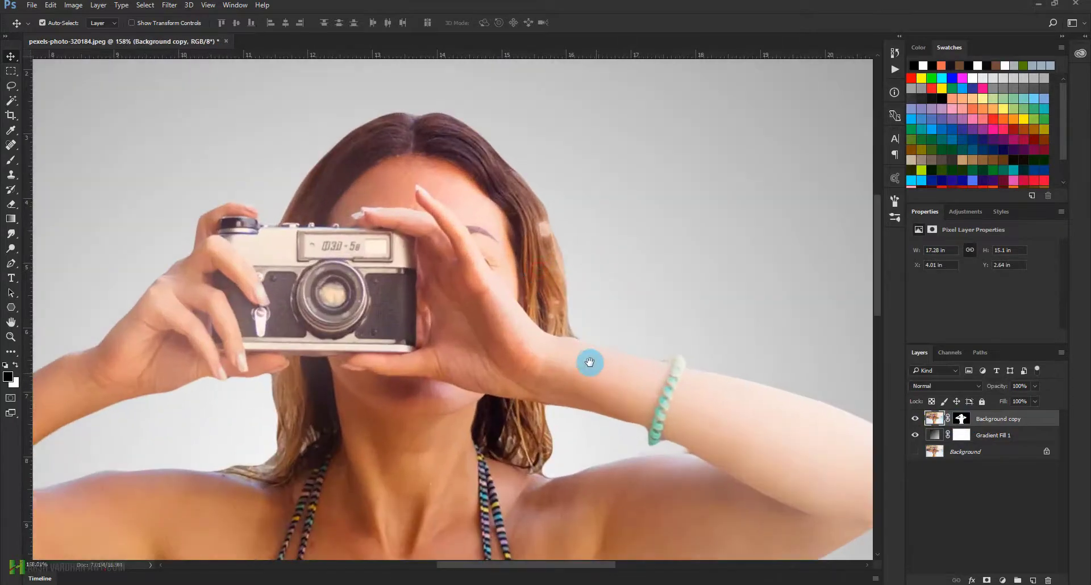
{"action": "left_click_drag", "start_coordinate": [575, 349], "coordinate": [592, 359]}
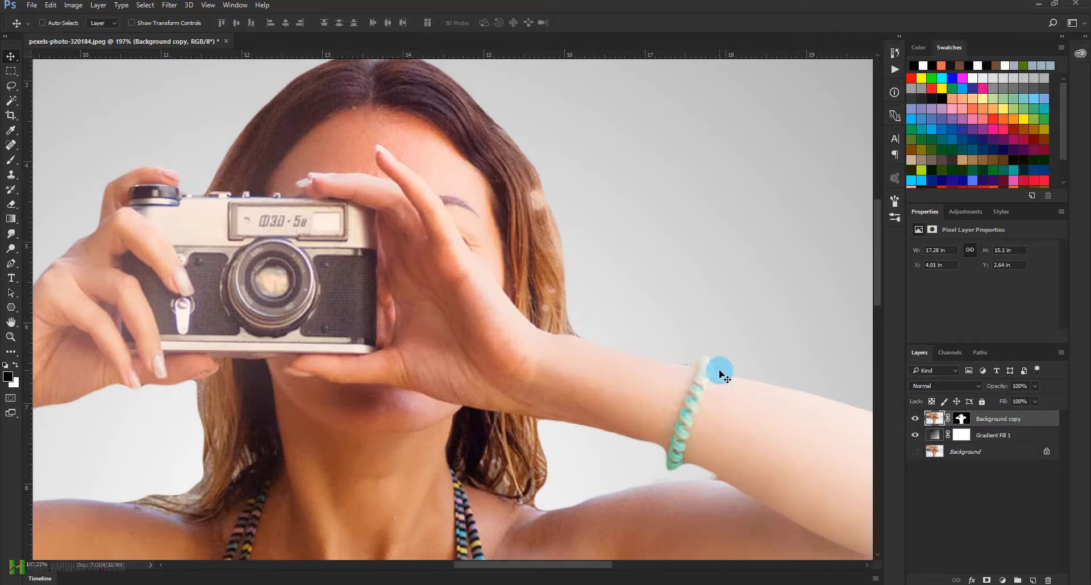
{"action": "key", "text": "p"}
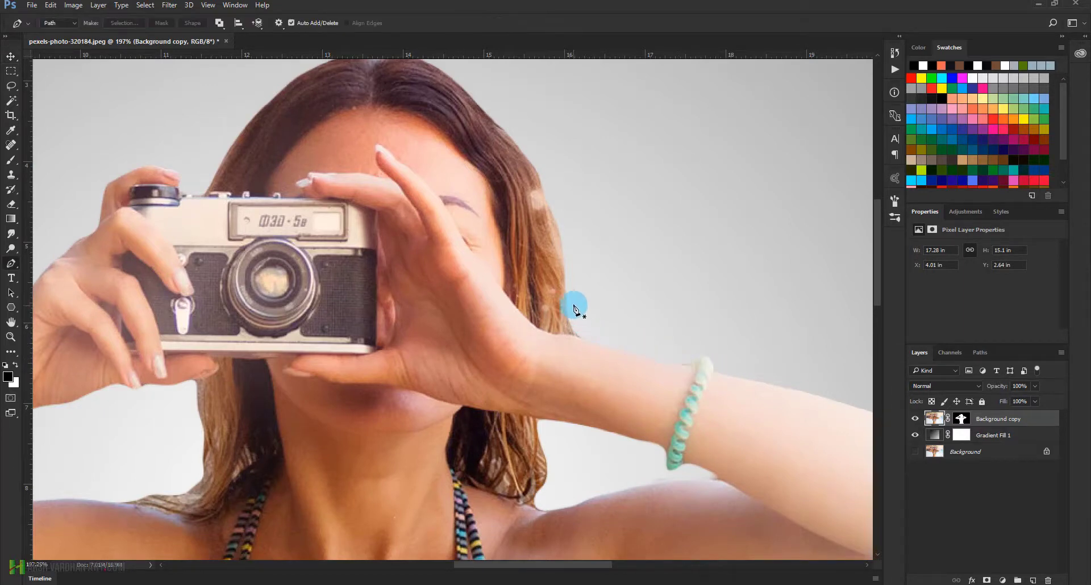
{"action": "left_click", "coordinate": [565, 266]}
{"action": "left_click", "coordinate": [553, 336]}
{"action": "left_click", "coordinate": [597, 339]}
{"action": "left_click", "coordinate": [612, 310]}
{"action": "left_click", "coordinate": [611, 297]}
{"action": "left_click", "coordinate": [585, 262]}
{"action": "left_click", "coordinate": [565, 266]}
{"action": "left_click", "coordinate": [113, 23]}
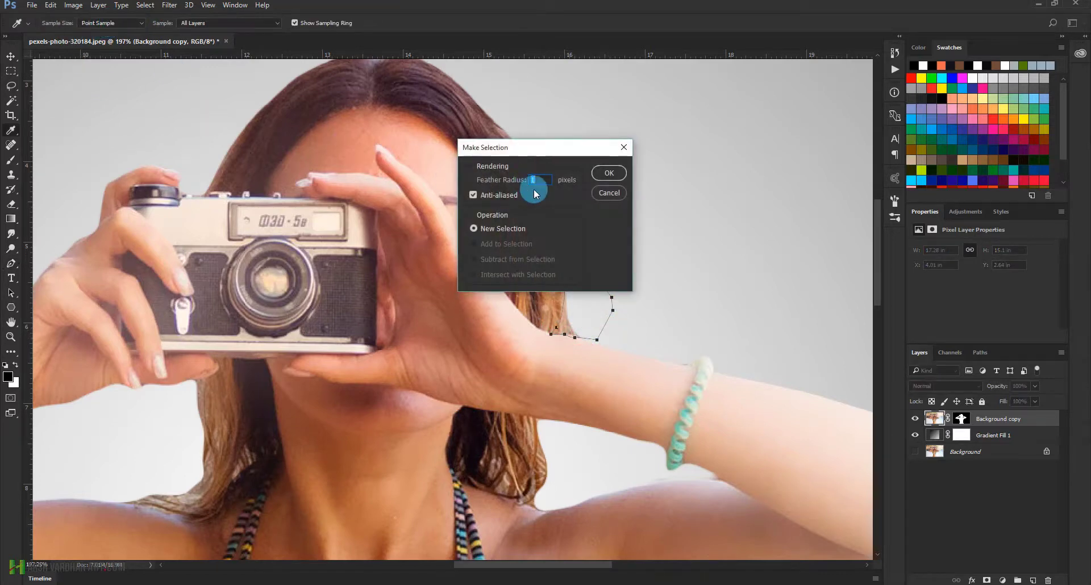
{"action": "left_click", "coordinate": [606, 173]}
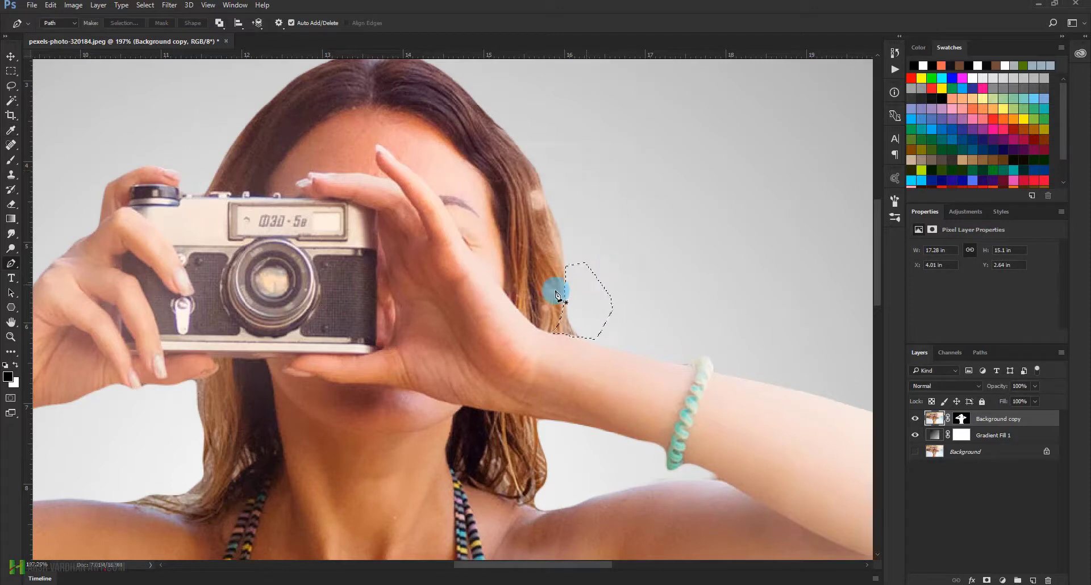
Step: Paint the selected patch out in black on the Background copy mask with a 175 px soft round brush at 0% hardness, then deselect
{"action": "left_click", "coordinate": [964, 420]}
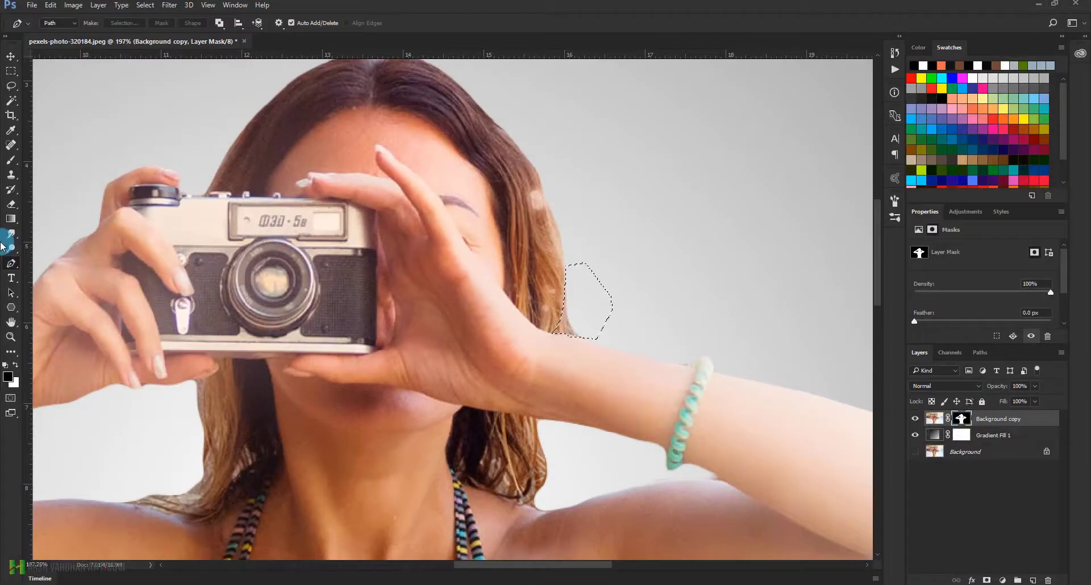
{"action": "key", "text": "b"}
{"action": "right_click", "coordinate": [423, 269]}
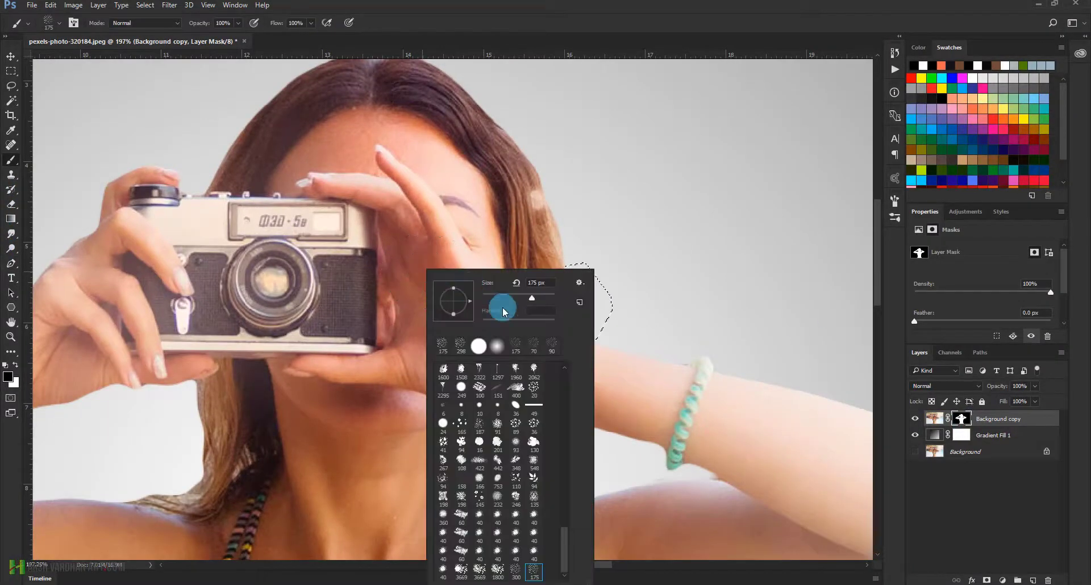
{"action": "left_click", "coordinate": [497, 346]}
{"action": "left_click", "coordinate": [444, 374]}
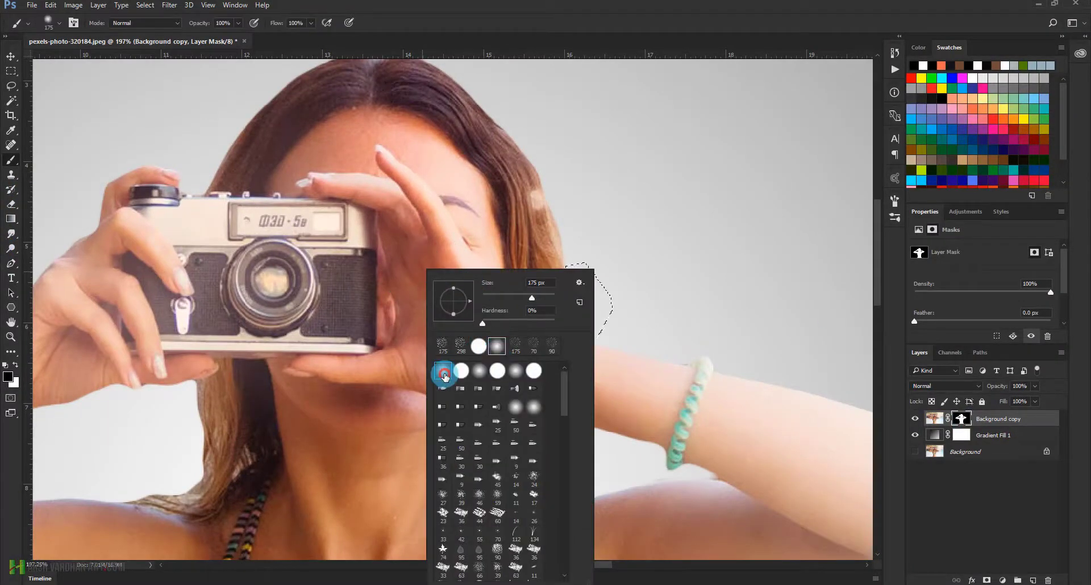
{"action": "left_click", "coordinate": [444, 374]}
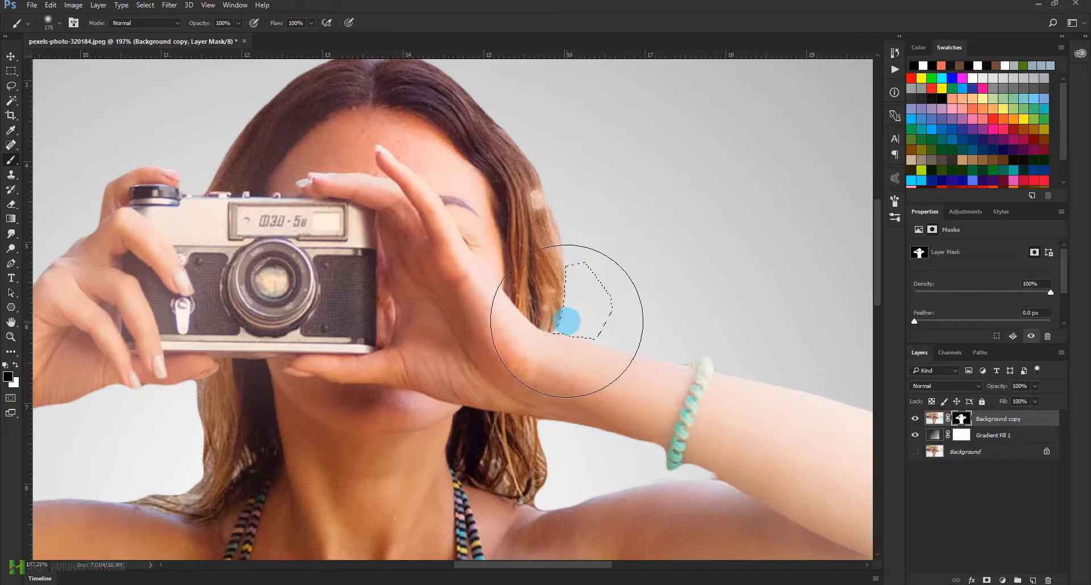
{"action": "key", "text": "ctrl+d"}
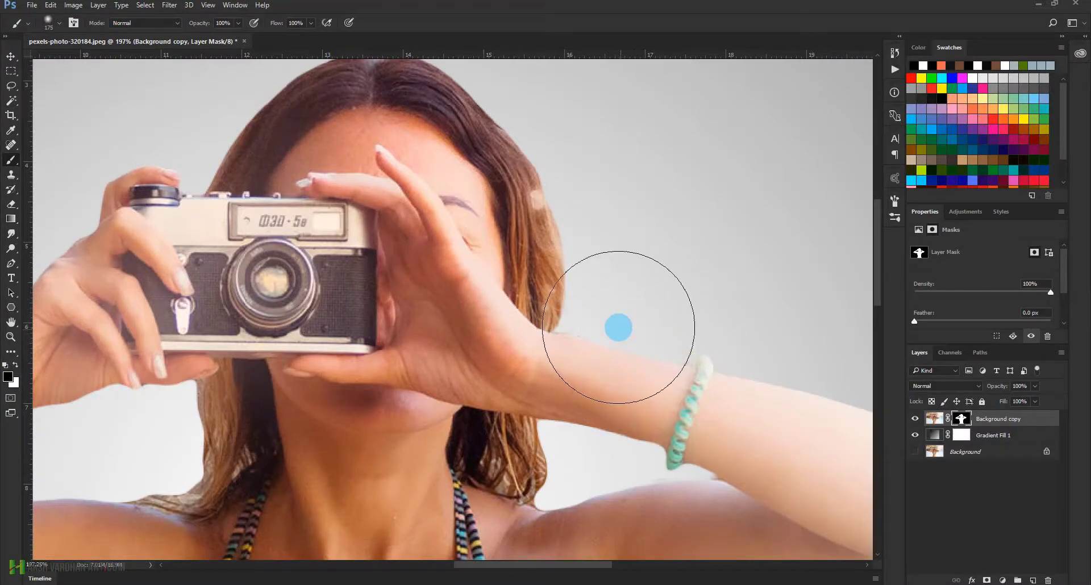
Step: Reduce the brush to 8 px and switch it to the hard round tip at 100% hardness
{"action": "key", "text": "ctrl+plus"}
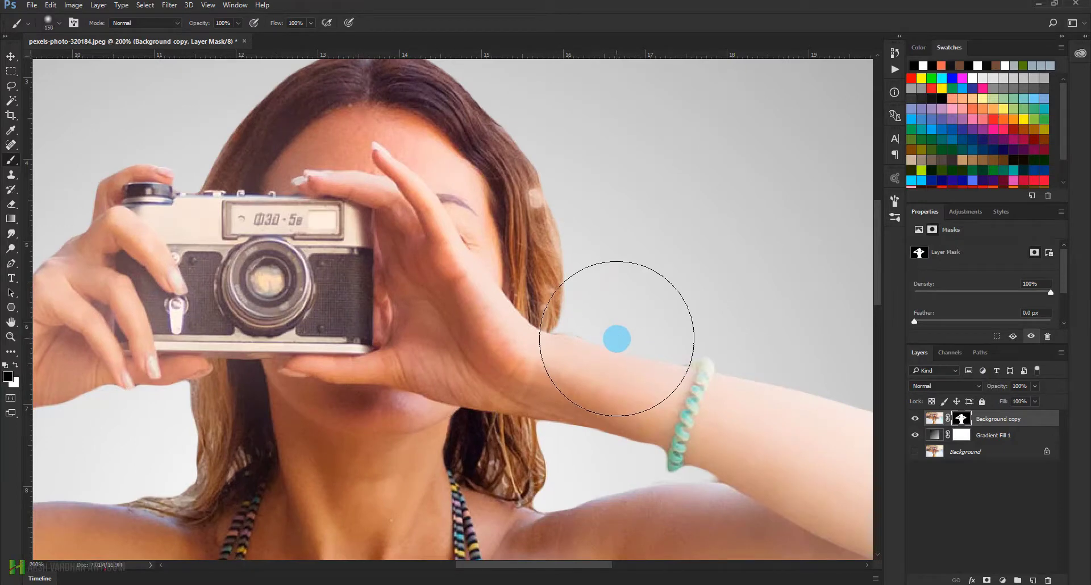
{"action": "key", "text": "bracketleft"}
{"action": "key", "text": "bracketleft"}
{"action": "key", "text": "bracketleft"}
{"action": "key", "text": "bracketleft"}
{"action": "key", "text": "bracketleft"}
{"action": "key", "text": "bracketleft"}
{"action": "key", "text": "bracketleft"}
{"action": "key", "text": "bracketleft"}
{"action": "key", "text": "bracketleft"}
{"action": "key", "text": "bracketleft"}
{"action": "key", "text": "bracketleft"}
{"action": "key", "text": "bracketleft"}
{"action": "key", "text": "bracketleft"}
{"action": "key", "text": "bracketleft"}
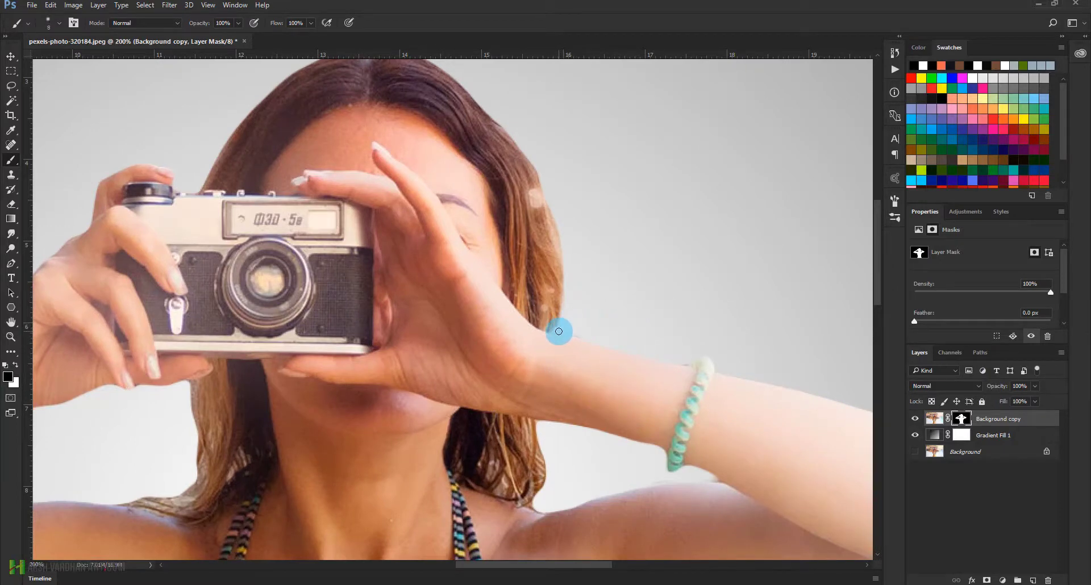
{"action": "right_click", "coordinate": [521, 229]}
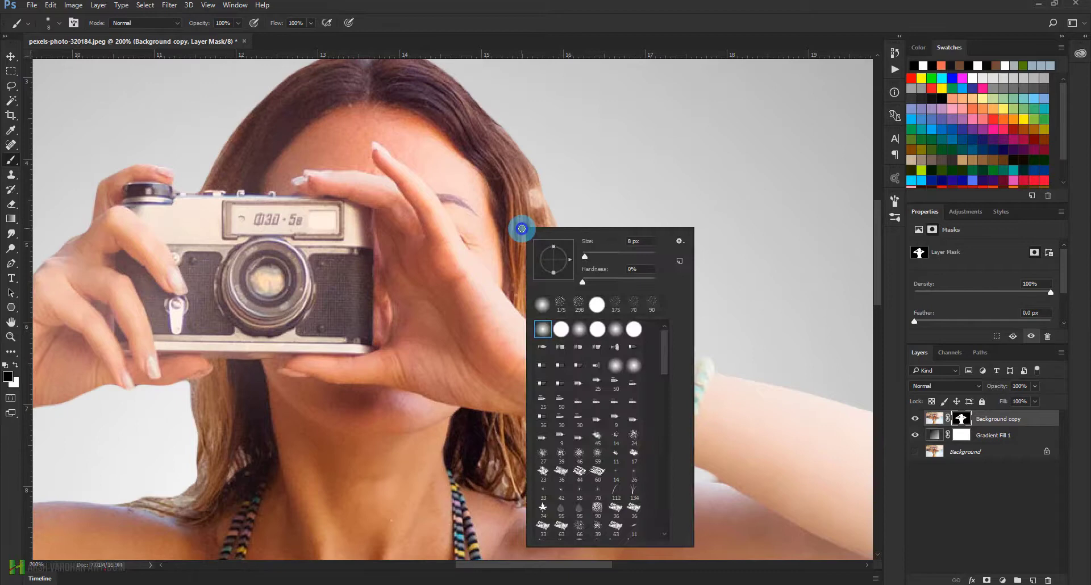
{"action": "left_click", "coordinate": [596, 305]}
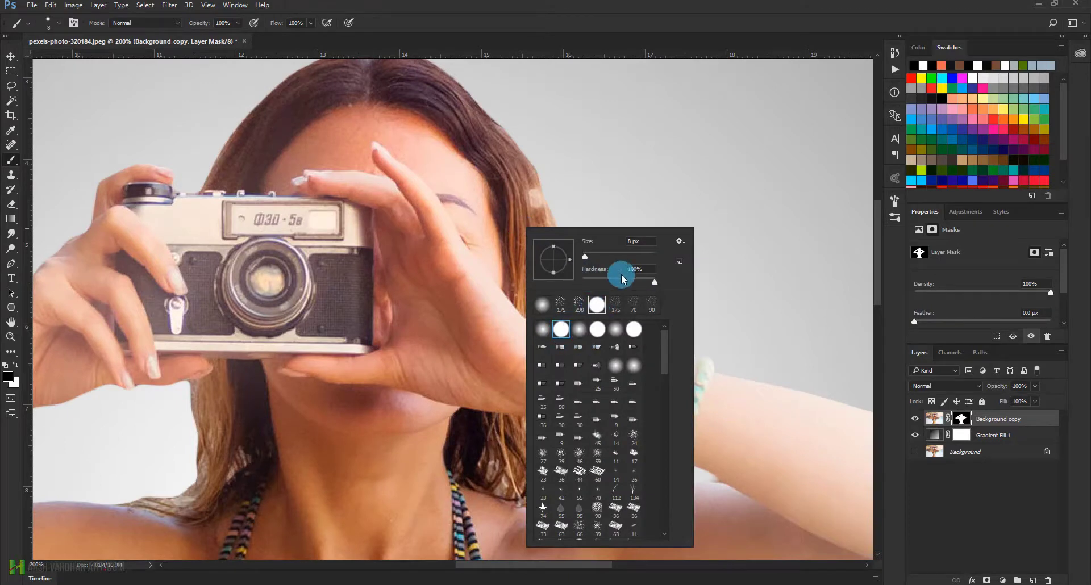
{"action": "left_click", "coordinate": [531, 4]}
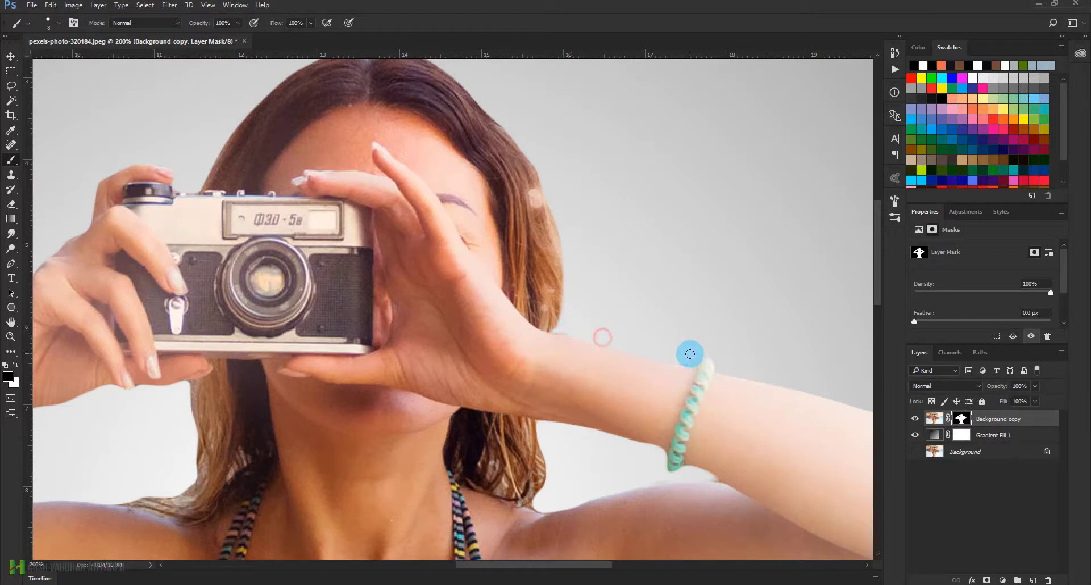
Step: Paint black on the mask along the bracelet arm and the opposite shoulder to remove the leftover edge fringe
{"action": "left_click_drag", "start_coordinate": [691, 362], "coordinate": [704, 474]}
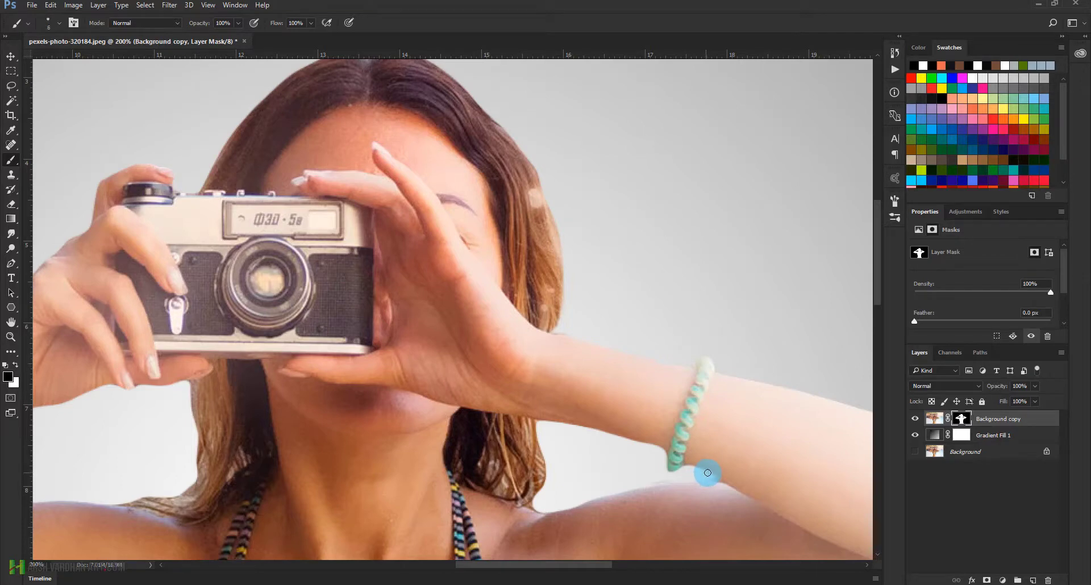
{"action": "mouse_move", "coordinate": [707, 473]}
{"action": "left_mouse_down"}
{"action": "mouse_move", "coordinate": [717, 480]}
{"action": "mouse_move", "coordinate": [636, 481]}
{"action": "mouse_move", "coordinate": [723, 467]}
{"action": "mouse_move", "coordinate": [596, 487]}
{"action": "left_mouse_up"}
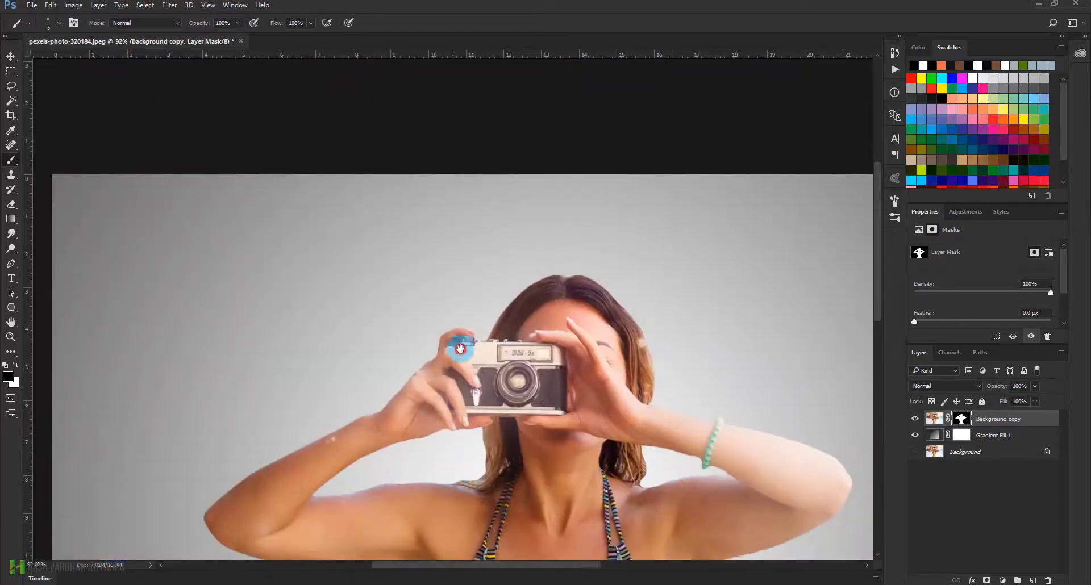
{"action": "scroll", "coordinate": [461, 335], "scroll_direction": "down", "scroll_amount": 3}
{"action": "scroll", "coordinate": [348, 303], "scroll_direction": "up", "scroll_amount": 3}
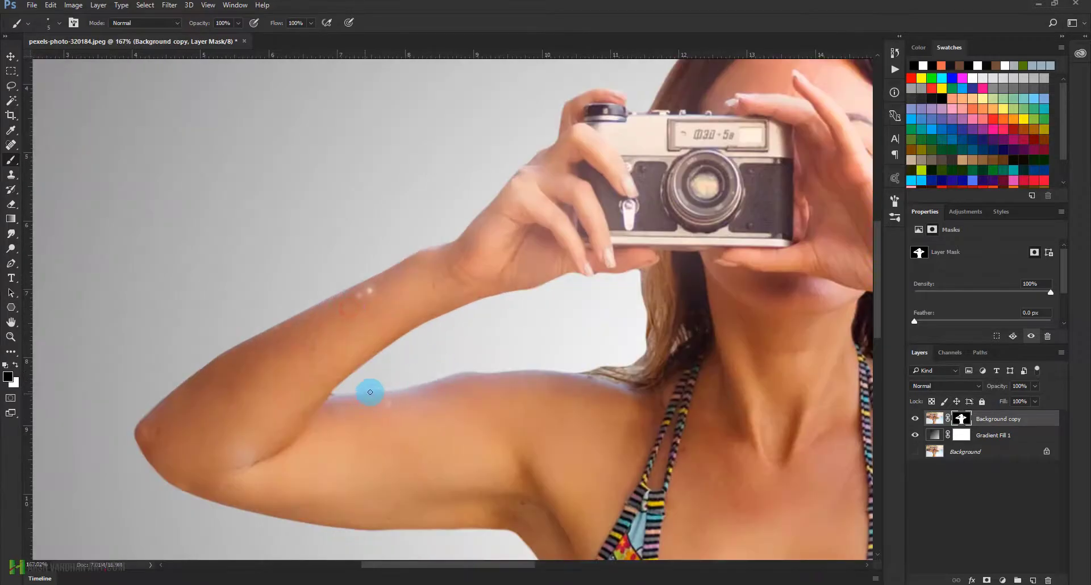
{"action": "mouse_move", "coordinate": [587, 369]}
{"action": "left_mouse_down"}
{"action": "mouse_move", "coordinate": [446, 384]}
{"action": "mouse_move", "coordinate": [464, 394]}
{"action": "mouse_move", "coordinate": [464, 380]}
{"action": "left_mouse_up"}
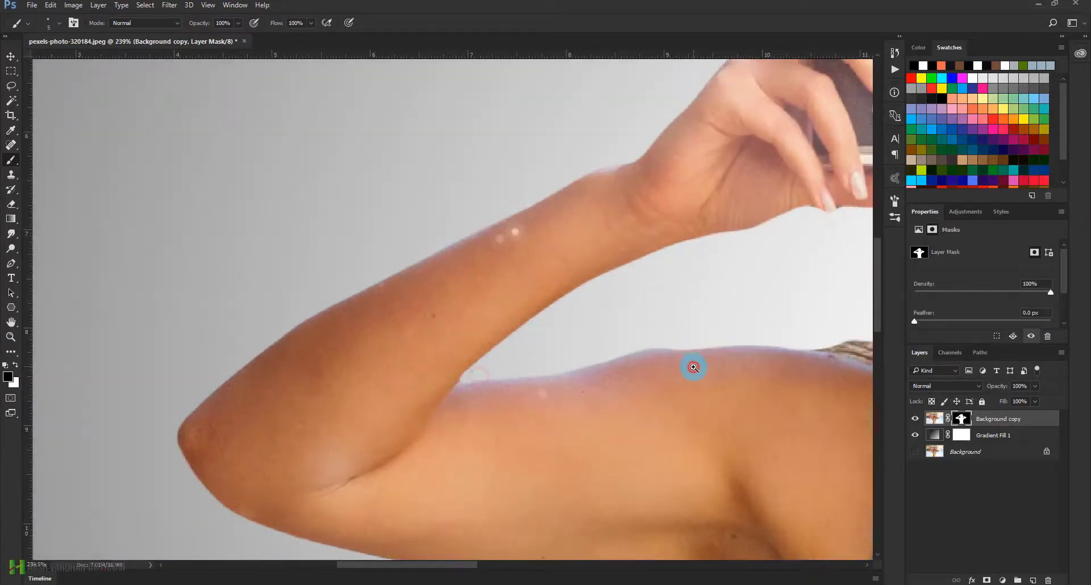
{"action": "scroll", "coordinate": [696, 375], "scroll_direction": "down", "scroll_amount": 5}
{"action": "scroll", "coordinate": [483, 393], "scroll_direction": "up", "scroll_amount": 1}
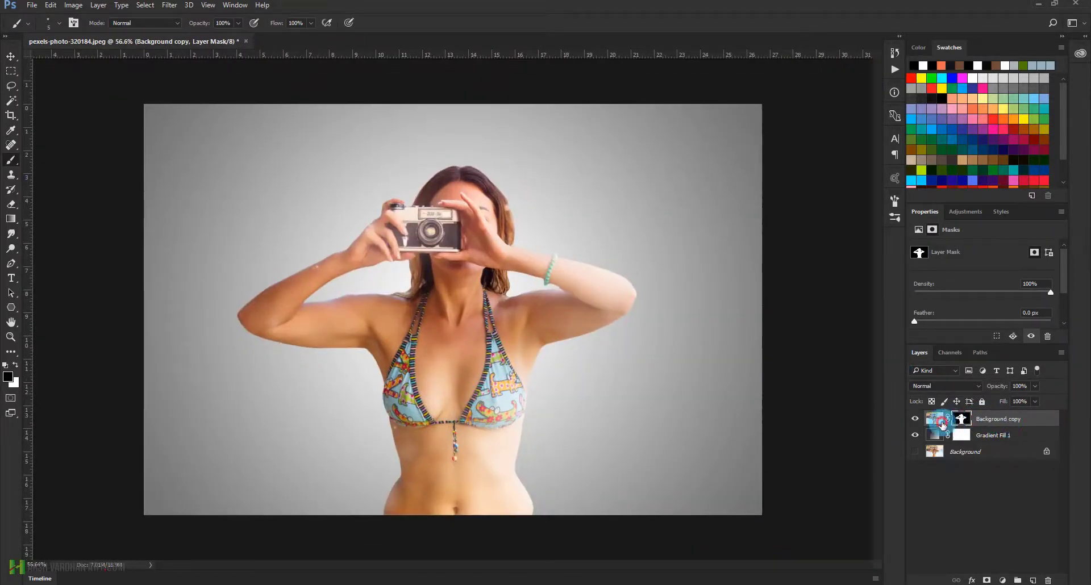
Step: Duplicate the masked Background copy layer and convert the duplicate to a Smart Object
{"action": "left_click", "coordinate": [940, 422]}
{"action": "key", "text": "ctrl+j"}
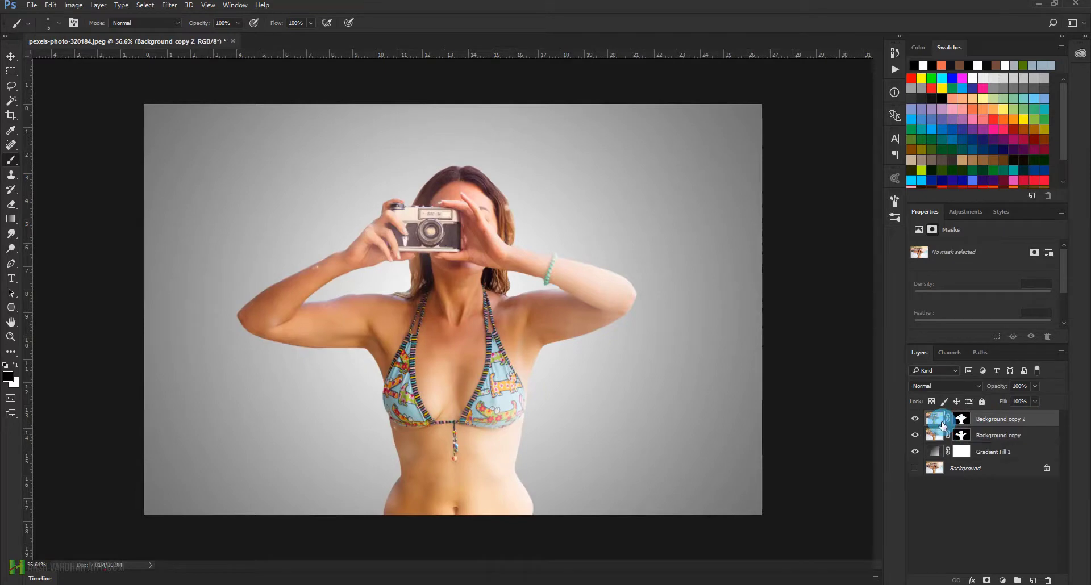
{"action": "right_click", "coordinate": [1055, 419]}
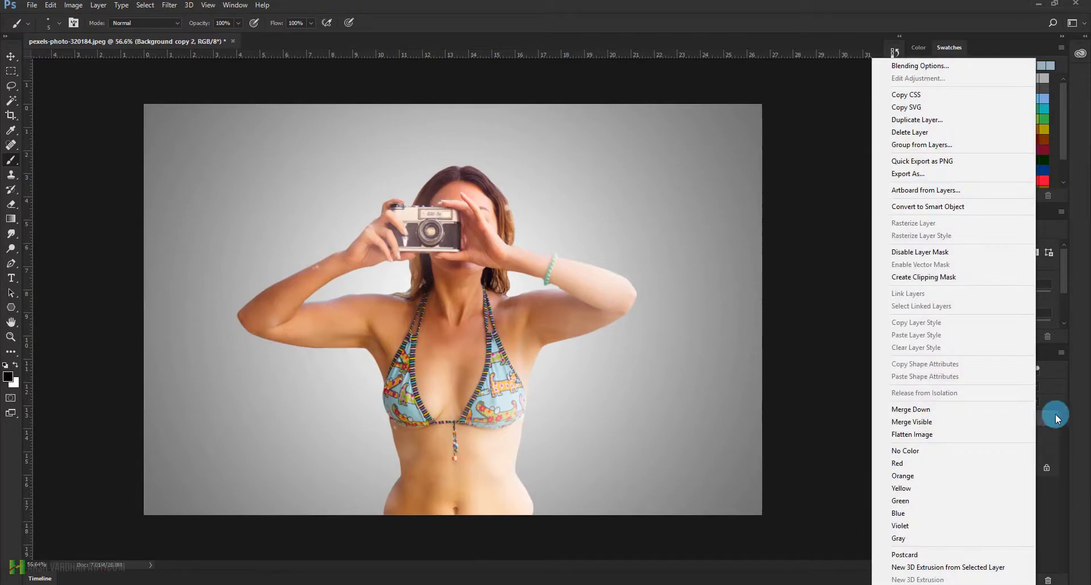
{"action": "left_click", "coordinate": [965, 207]}
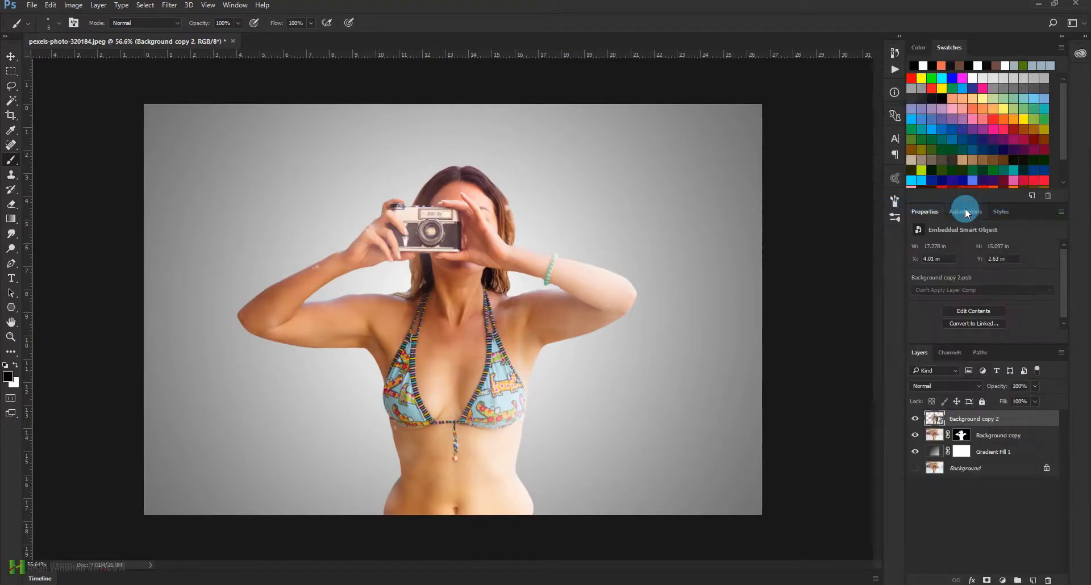
Step: Hide the masked Background copy layer and make the Smart Object layer active
{"action": "left_click", "coordinate": [915, 435]}
{"action": "left_click", "coordinate": [934, 435]}
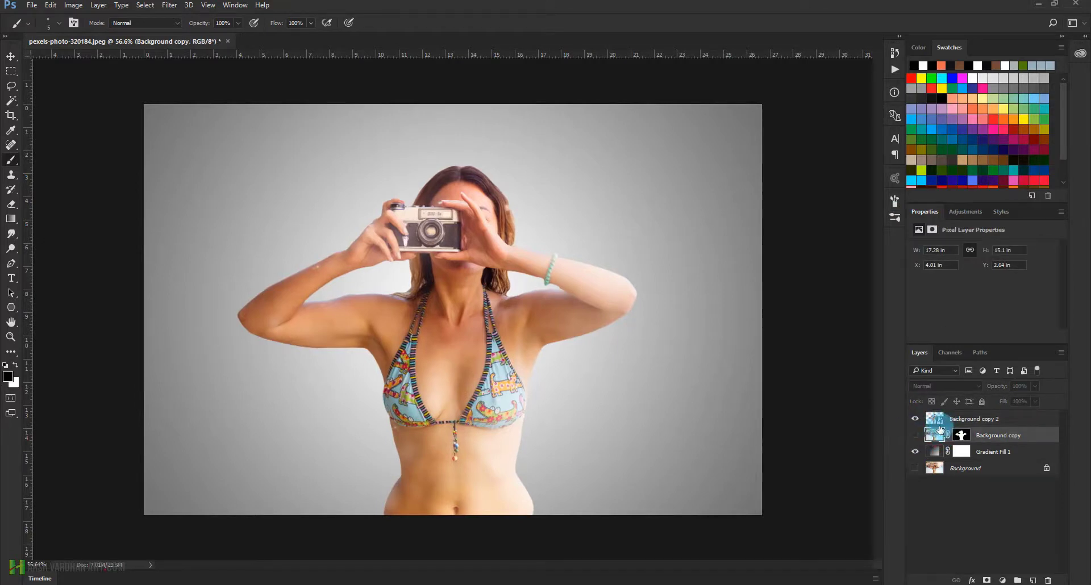
{"action": "left_click", "coordinate": [933, 419]}
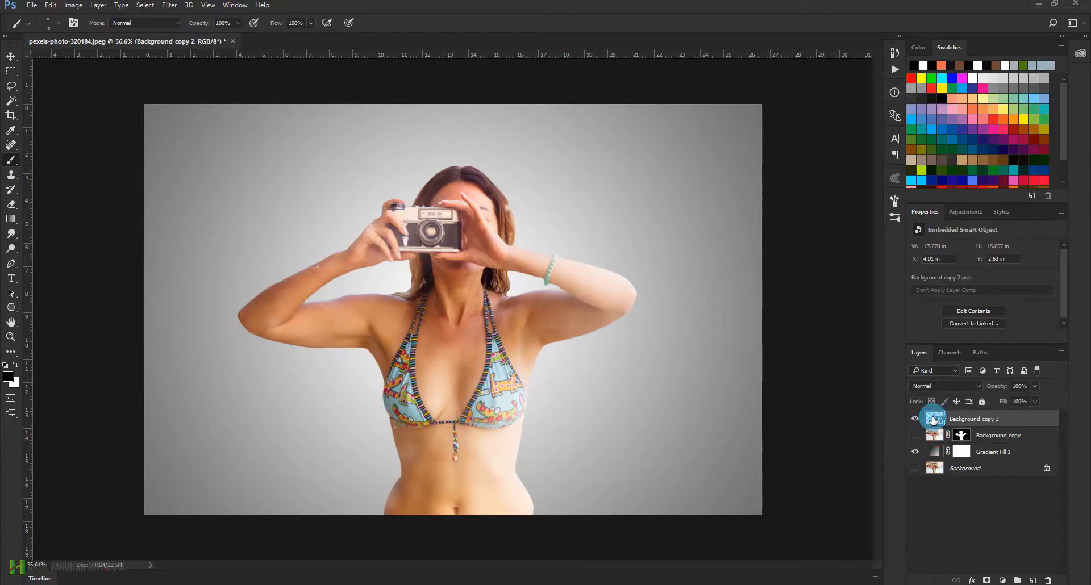
Step: Scale the Smart Object to about 87% and move the woman right of centre, with her torso running off the canvas's lower edge
{"action": "key", "text": "ctrl+t"}
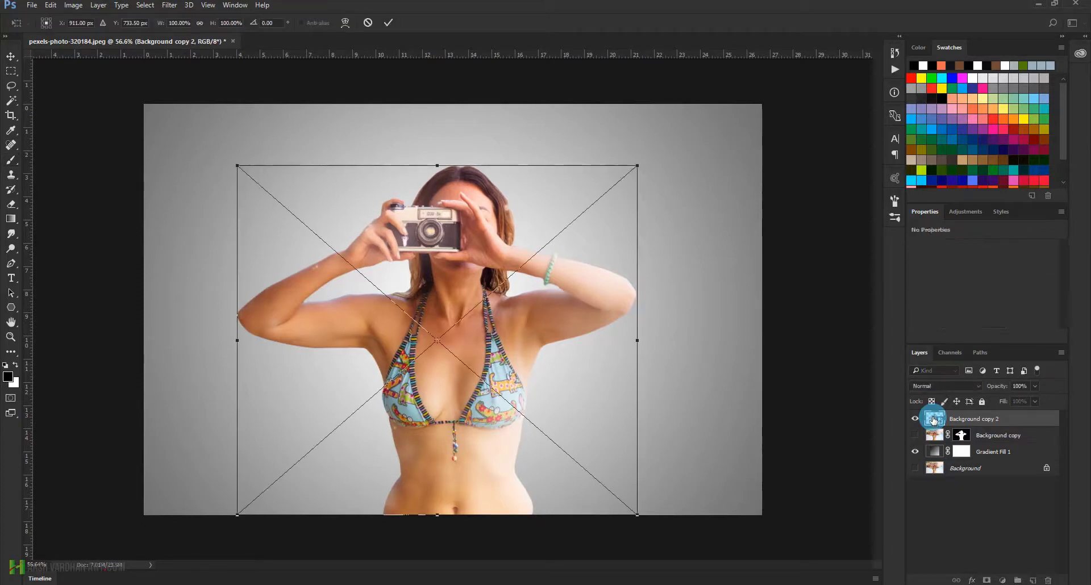
{"action": "left_click_drag", "start_coordinate": [637, 164], "coordinate": [577, 214]}
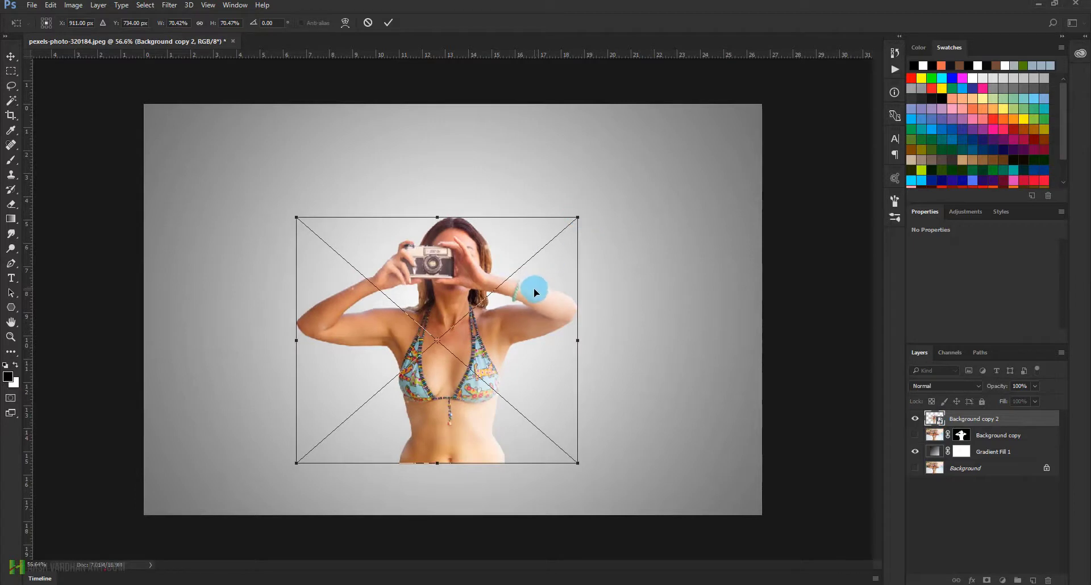
{"action": "left_click_drag", "start_coordinate": [540, 306], "coordinate": [565, 345]}
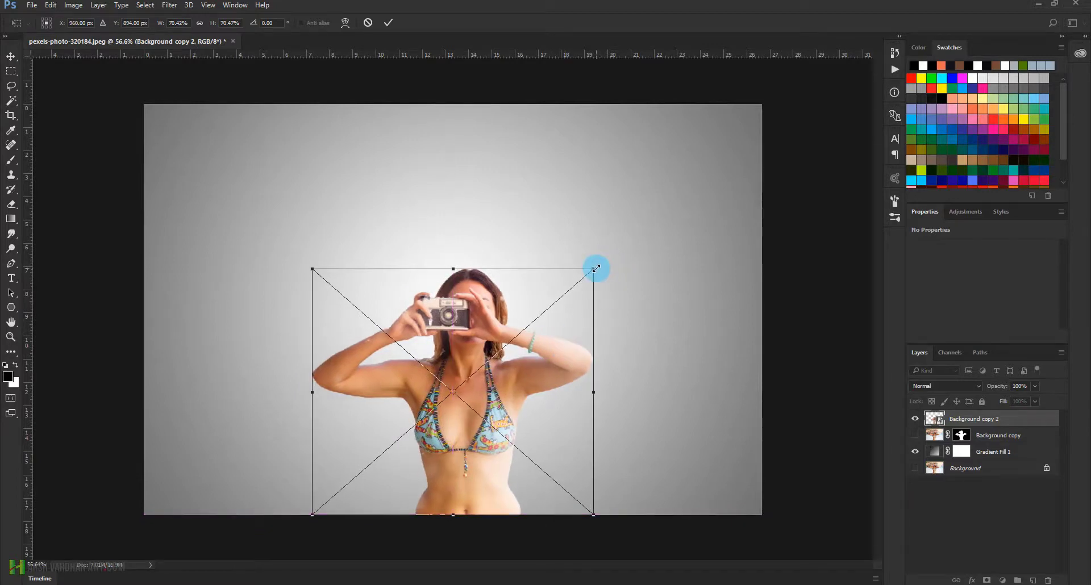
{"action": "left_click_drag", "start_coordinate": [594, 268], "coordinate": [627, 236]}
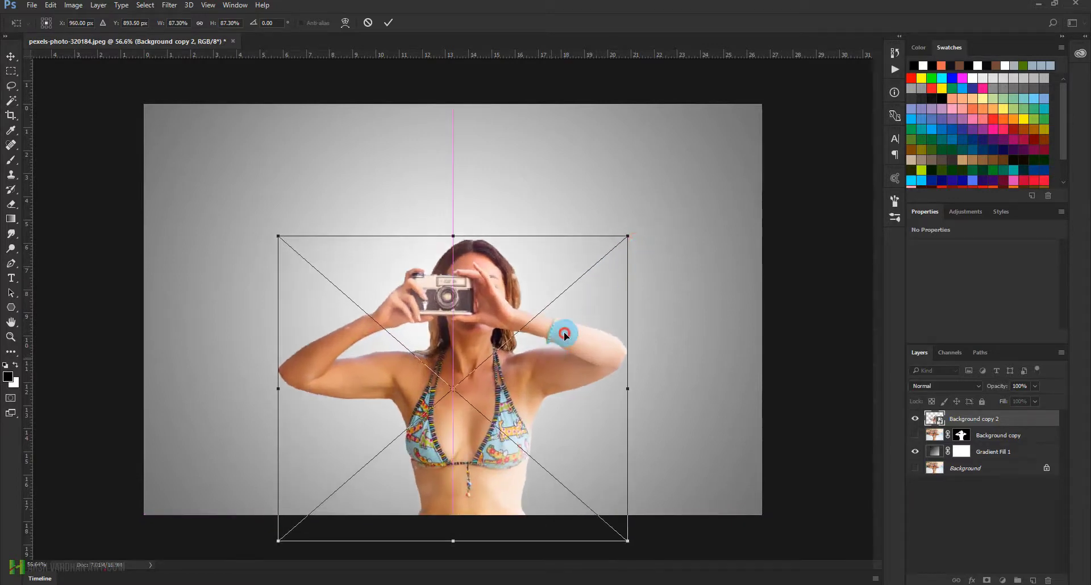
{"action": "left_click_drag", "start_coordinate": [564, 332], "coordinate": [602, 326]}
{"action": "key", "text": "Return"}
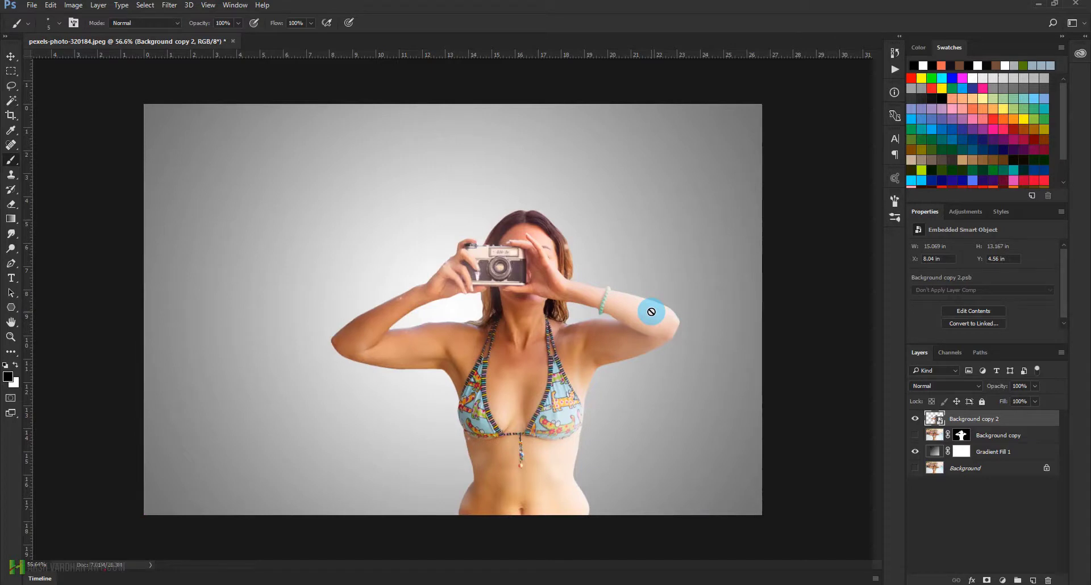
Step: Choose the 175 px particle-scatter brush preset and add a new empty layer above the Smart Object
{"action": "right_click", "coordinate": [682, 254]}
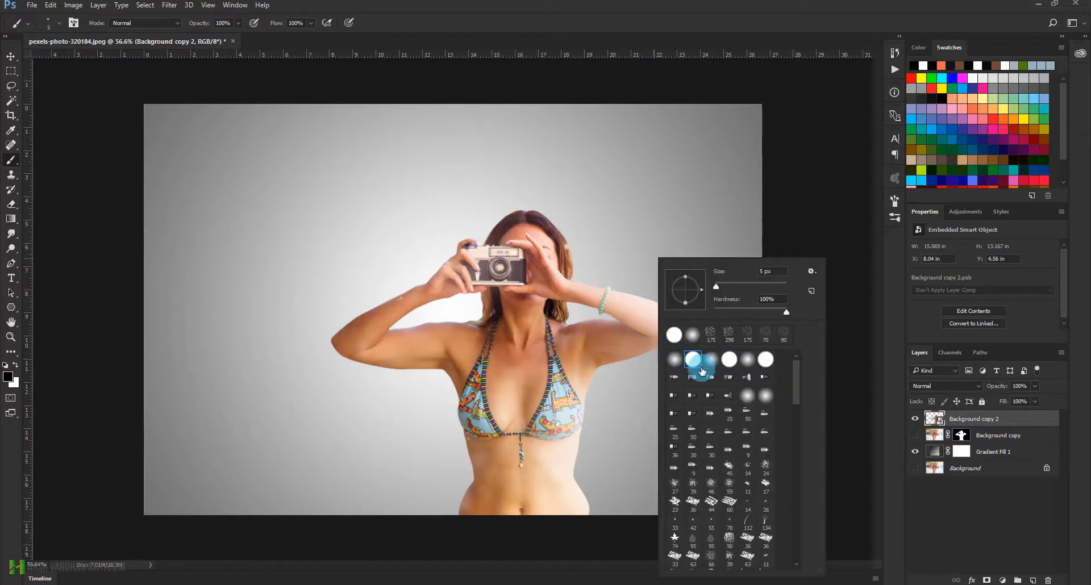
{"action": "left_click", "coordinate": [710, 334]}
{"action": "left_click", "coordinate": [984, 477]}
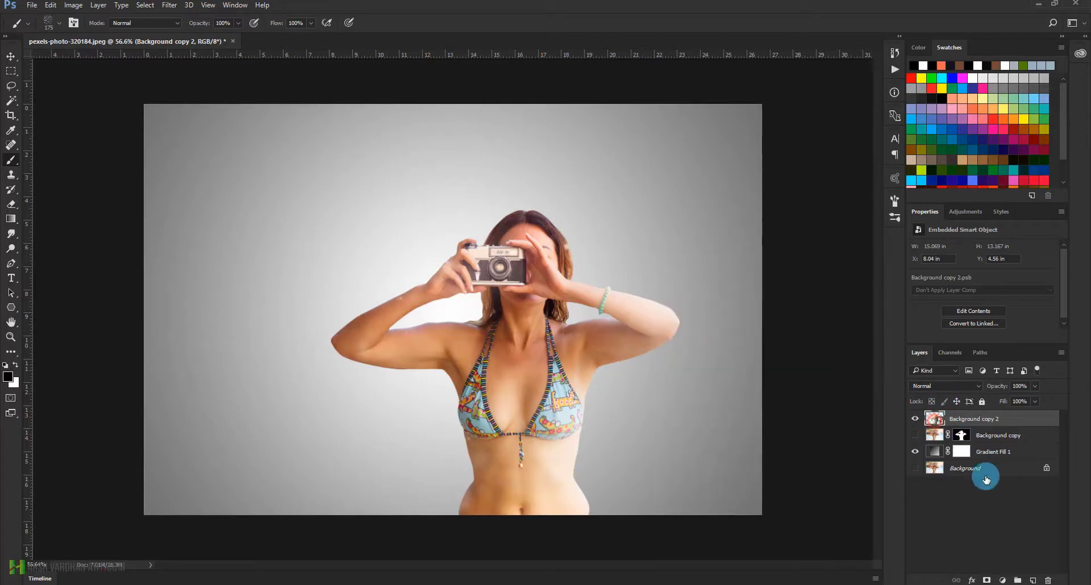
{"action": "left_click", "coordinate": [1033, 580]}
Step: Try the particle brush in black across the background above the woman's bent arm, and undo the strokes
{"action": "mouse_move", "coordinate": [419, 282]}
{"action": "left_mouse_down"}
{"action": "mouse_move", "coordinate": [280, 233]}
{"action": "mouse_move", "coordinate": [320, 225]}
{"action": "mouse_move", "coordinate": [358, 275]}
{"action": "mouse_move", "coordinate": [374, 265]}
{"action": "mouse_move", "coordinate": [244, 145]}
{"action": "mouse_move", "coordinate": [357, 279]}
{"action": "mouse_move", "coordinate": [385, 265]}
{"action": "mouse_move", "coordinate": [357, 180]}
{"action": "mouse_move", "coordinate": [352, 236]}
{"action": "mouse_move", "coordinate": [406, 224]}
{"action": "left_mouse_up"}
{"action": "key", "text": "ctrl+z"}
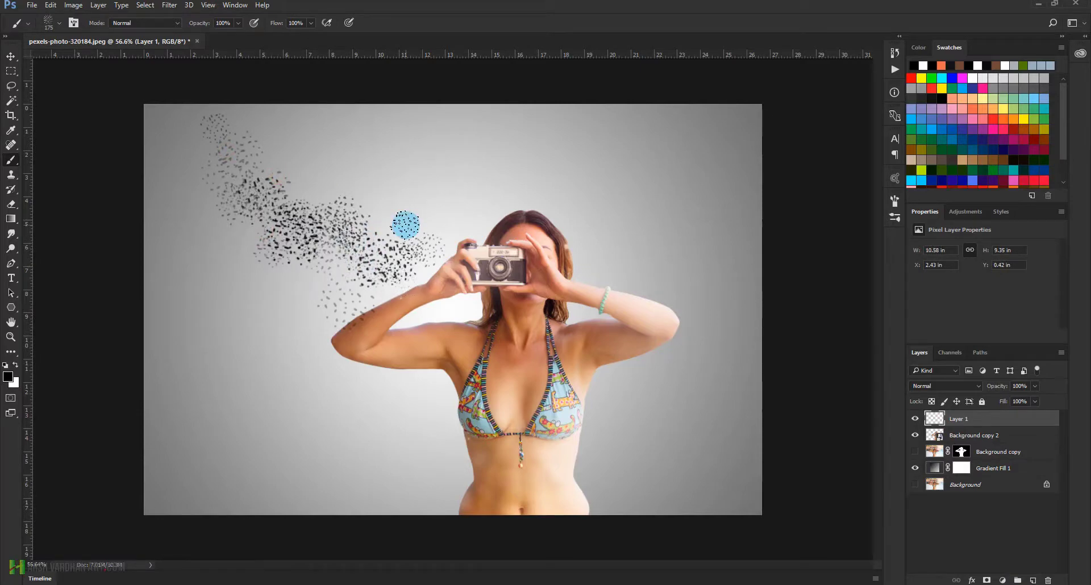
{"action": "key", "text": "ctrl+z"}
{"action": "key", "text": "ctrl+z"}
{"action": "key", "text": "ctrl+z"}
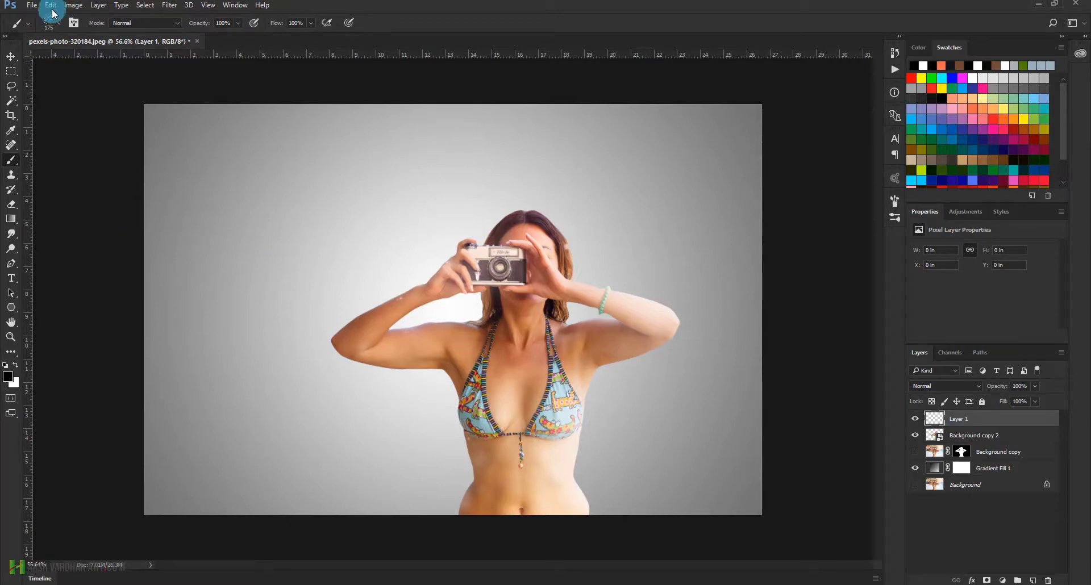
Step: Create a new 1920 x 1080 px document at 72 pixels/inch in RGB Color with a white background
{"action": "left_click", "coordinate": [32, 6]}
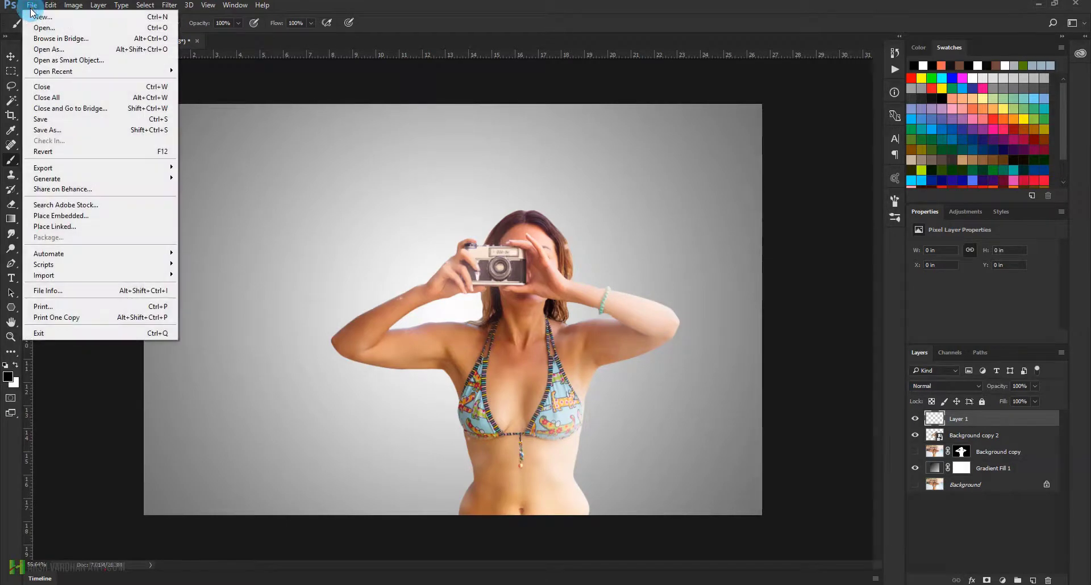
{"action": "left_click", "coordinate": [40, 17]}
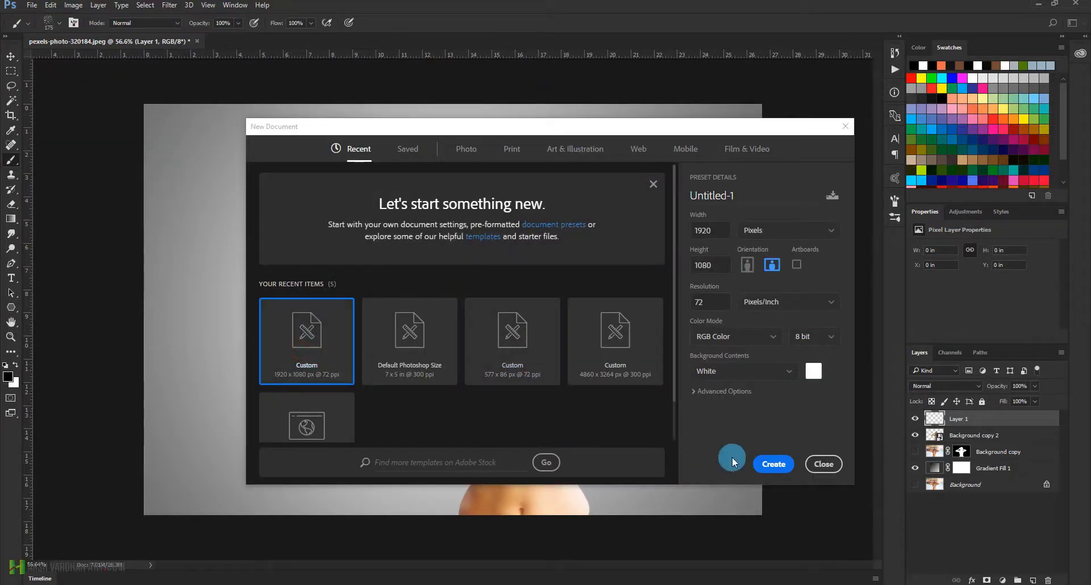
{"action": "left_click", "coordinate": [773, 464]}
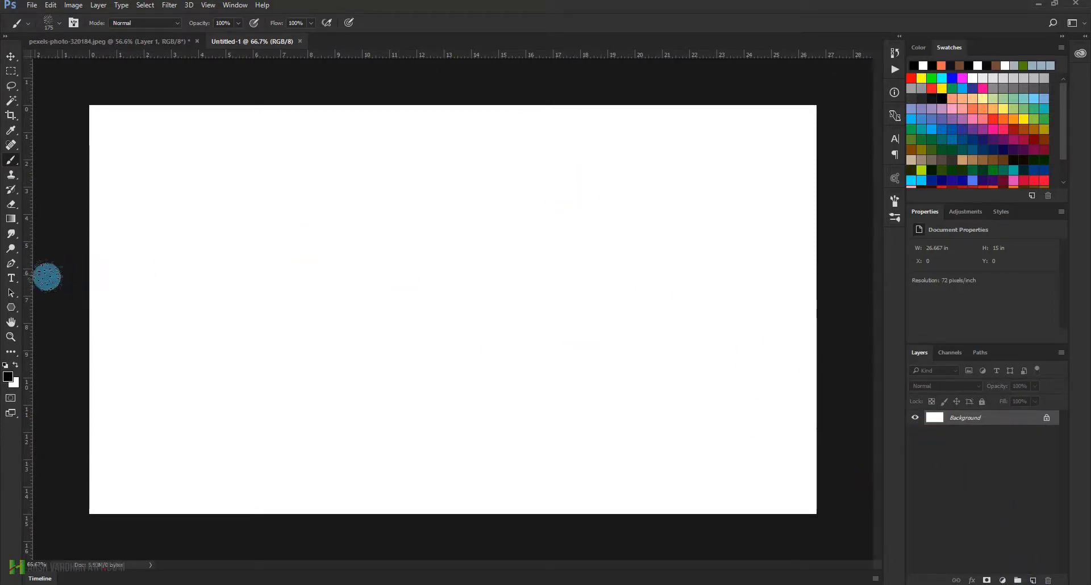
Step: Place the letters A, B and C as three separate text layers, scattered in the upper middle of the canvas
{"action": "left_click", "coordinate": [10, 284]}
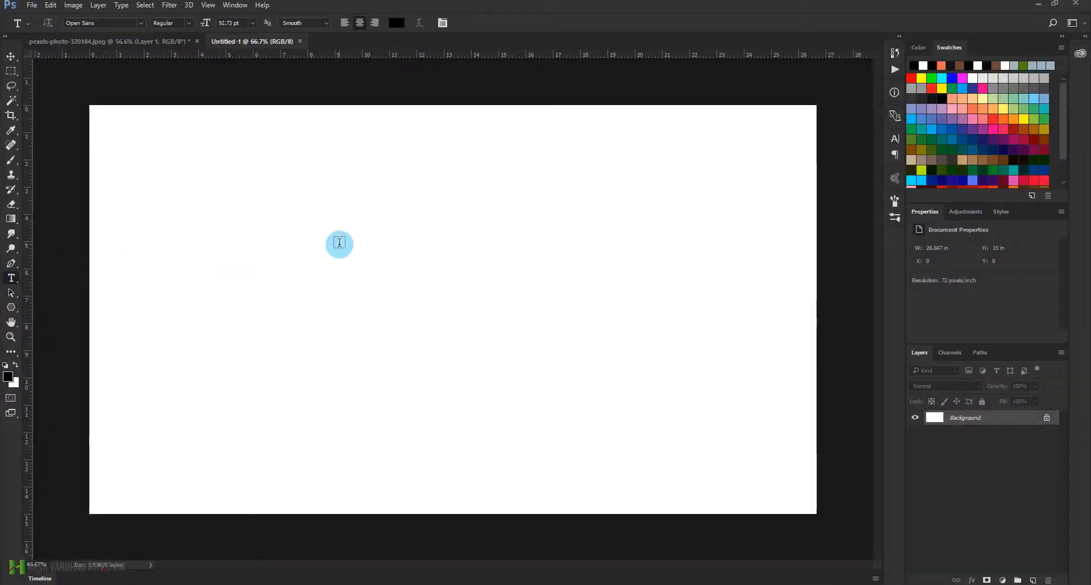
{"action": "left_click", "coordinate": [694, 197]}
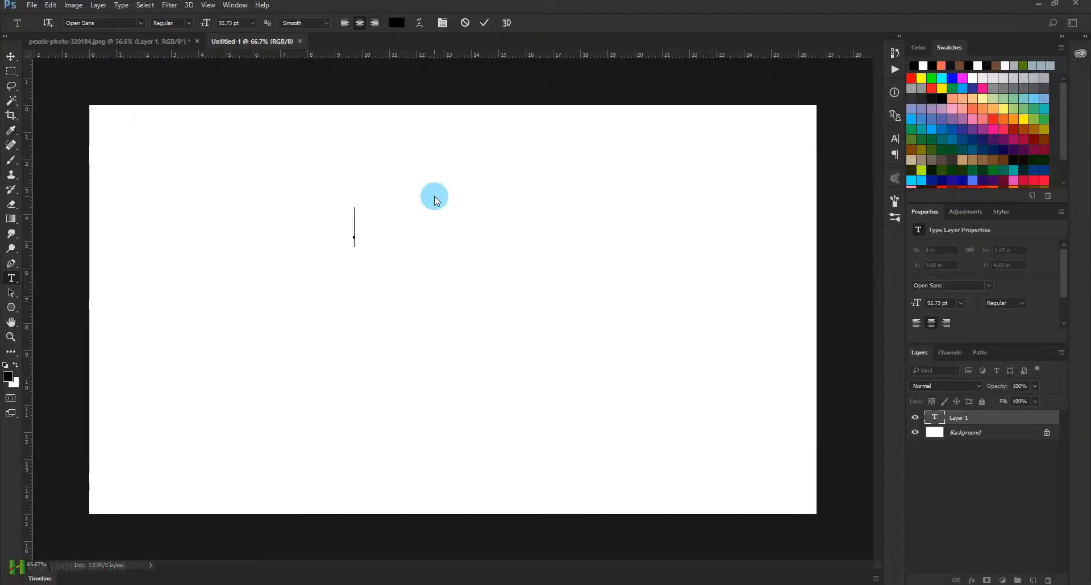
{"action": "type", "text": "A"}
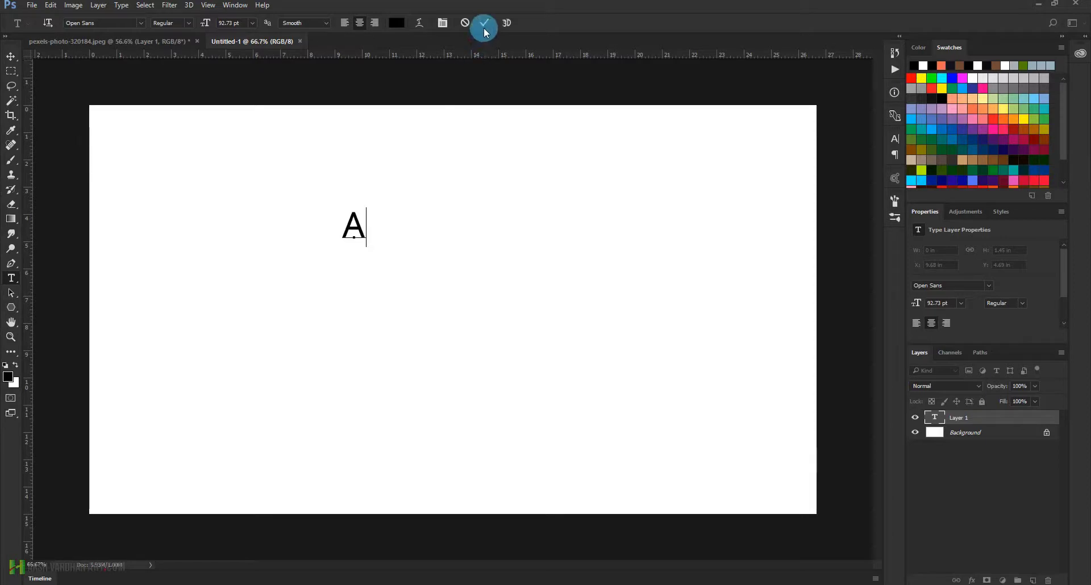
{"action": "left_click", "coordinate": [484, 25]}
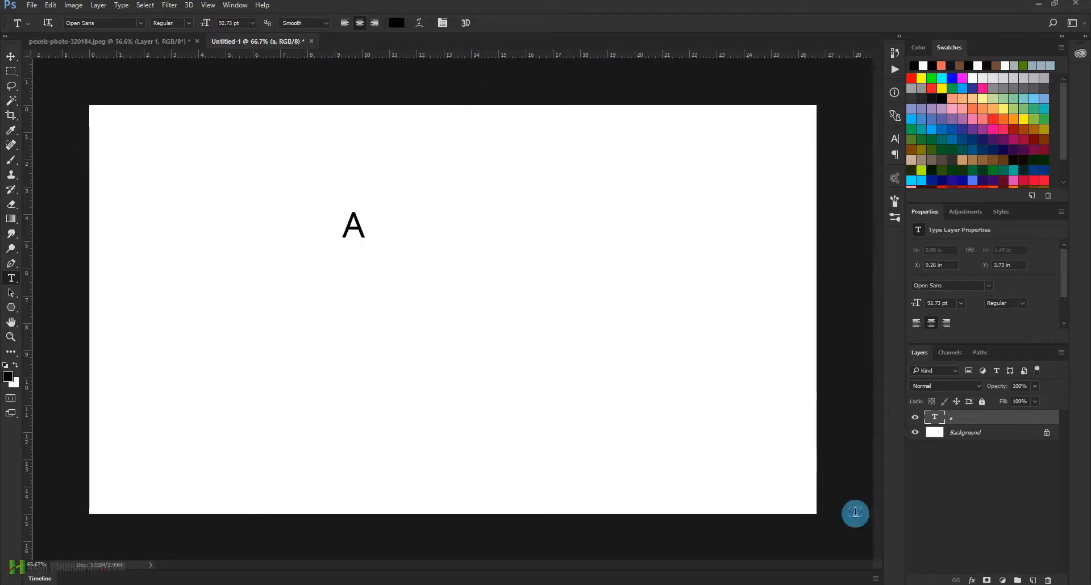
{"action": "left_click", "coordinate": [402, 208]}
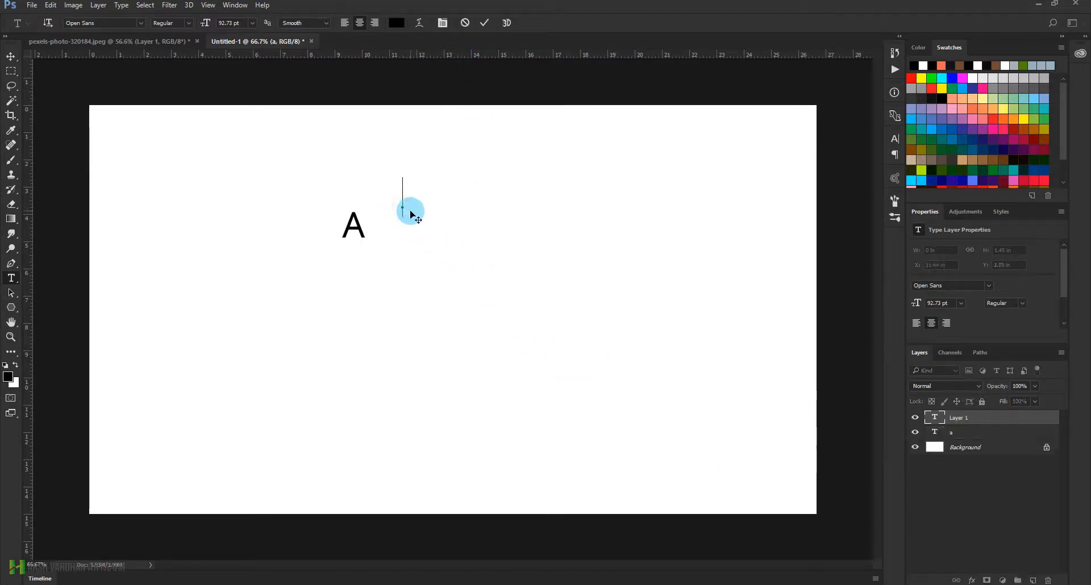
{"action": "type", "text": "B"}
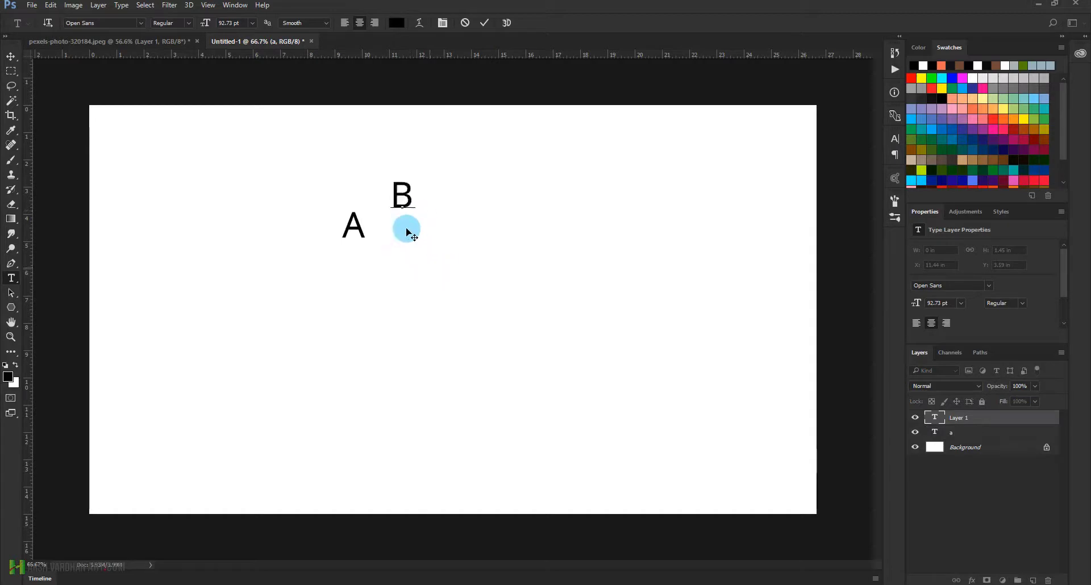
{"action": "left_click", "coordinate": [415, 251]}
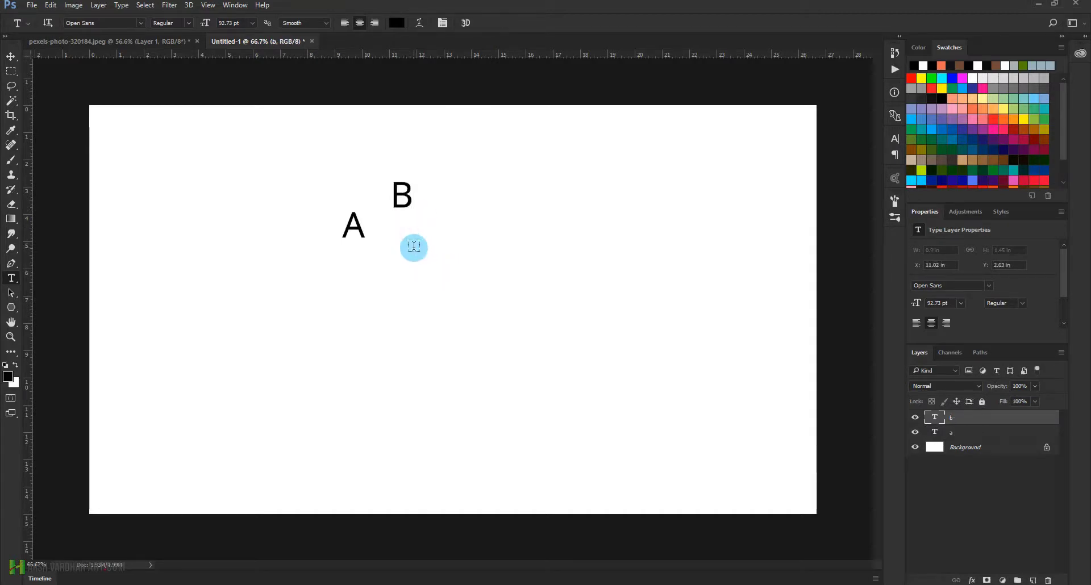
{"action": "left_click", "coordinate": [414, 249]}
{"action": "left_click", "coordinate": [517, 299]}
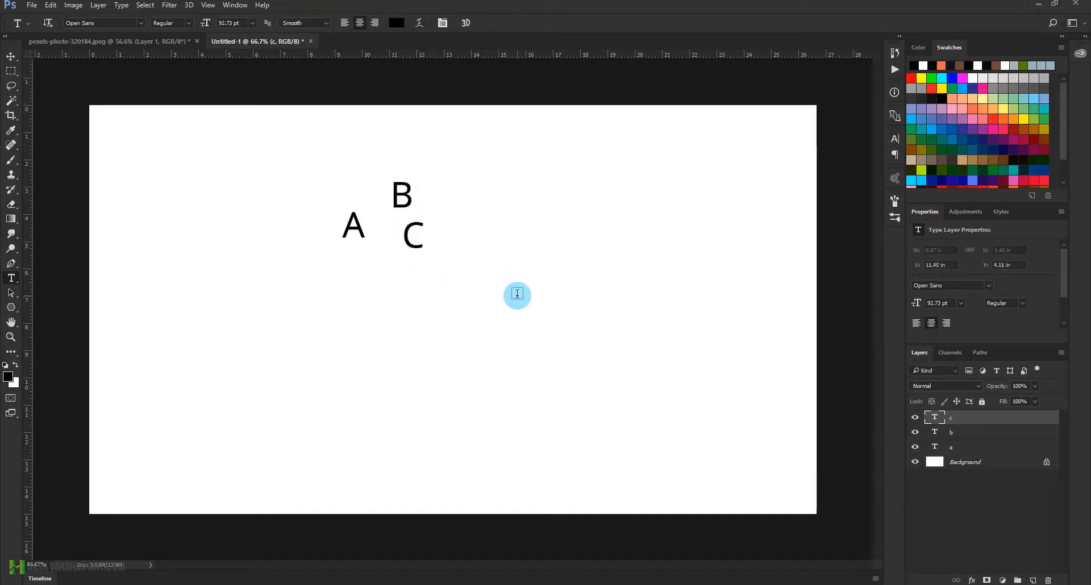
Step: Add D, E and Z as separate text layers, with D and Z lowest and E just right of C
{"action": "left_click", "coordinate": [390, 311]}
{"action": "type", "text": "D"}
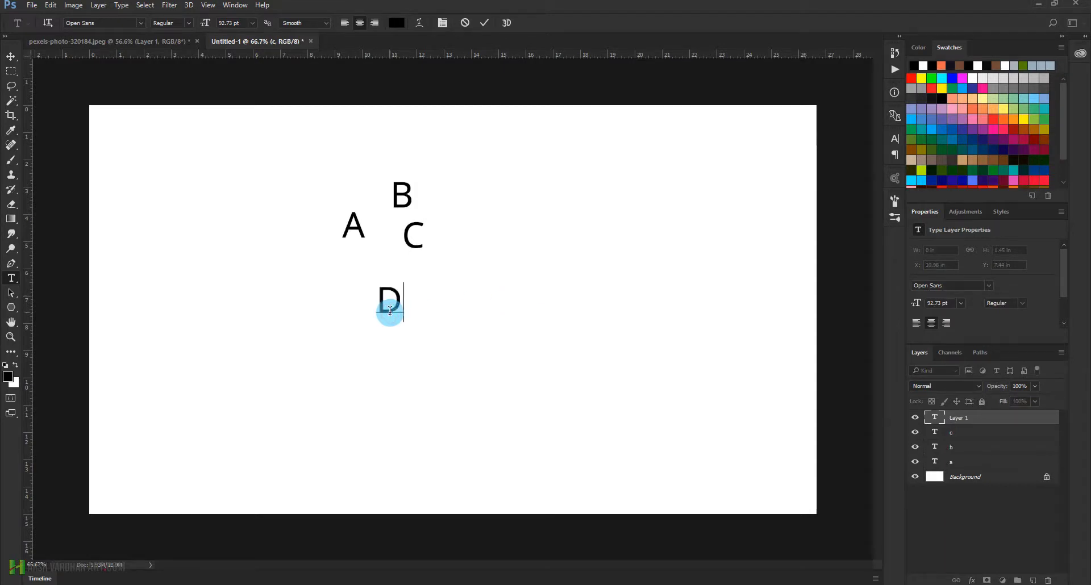
{"action": "key", "text": "ctrl+Return"}
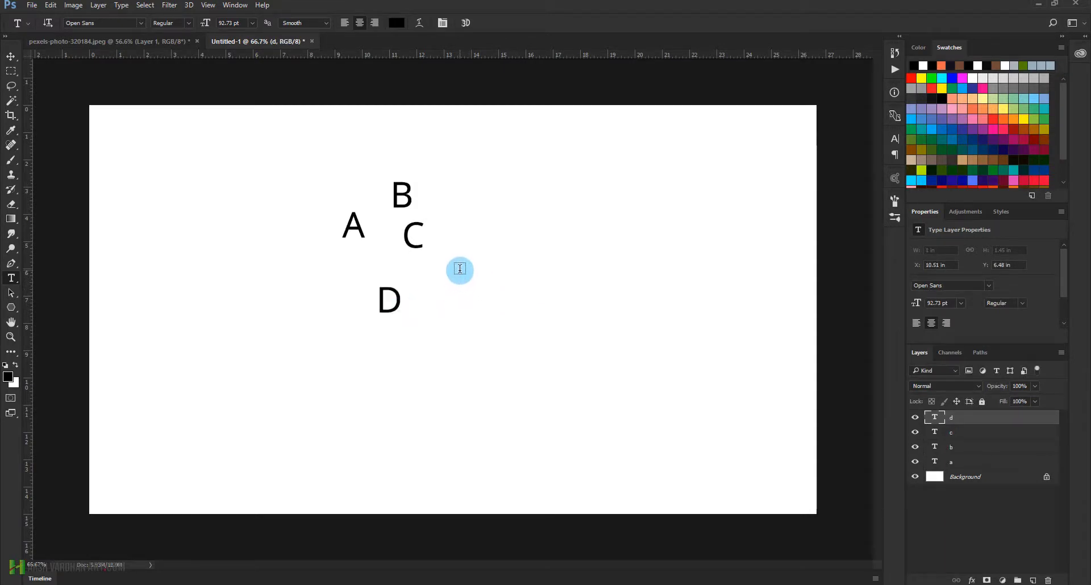
{"action": "left_click", "coordinate": [460, 270]}
{"action": "key", "text": "ctrl+Return"}
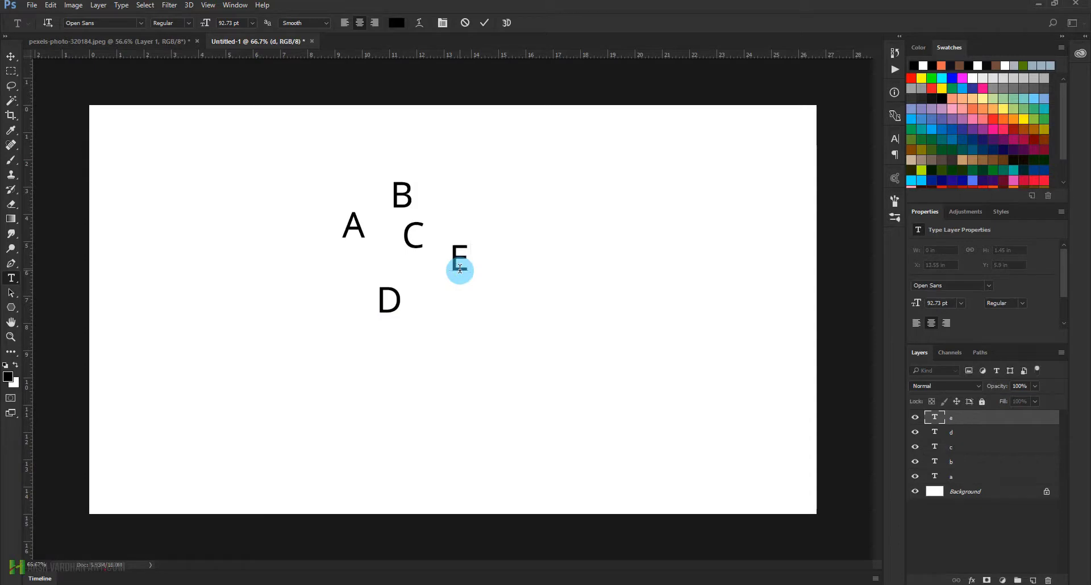
{"action": "left_click", "coordinate": [458, 320]}
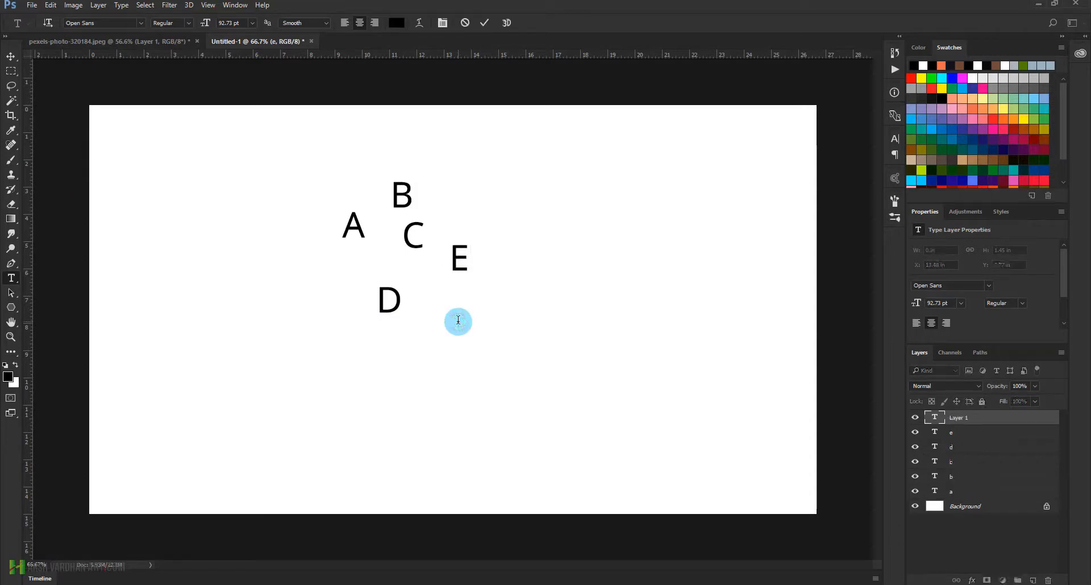
{"action": "type", "text": "Z"}
{"action": "key", "text": "ctrl+Return"}
Step: Add X and Y as separate text layers on the right of the letter group and F below A
{"action": "left_click", "coordinate": [491, 213]}
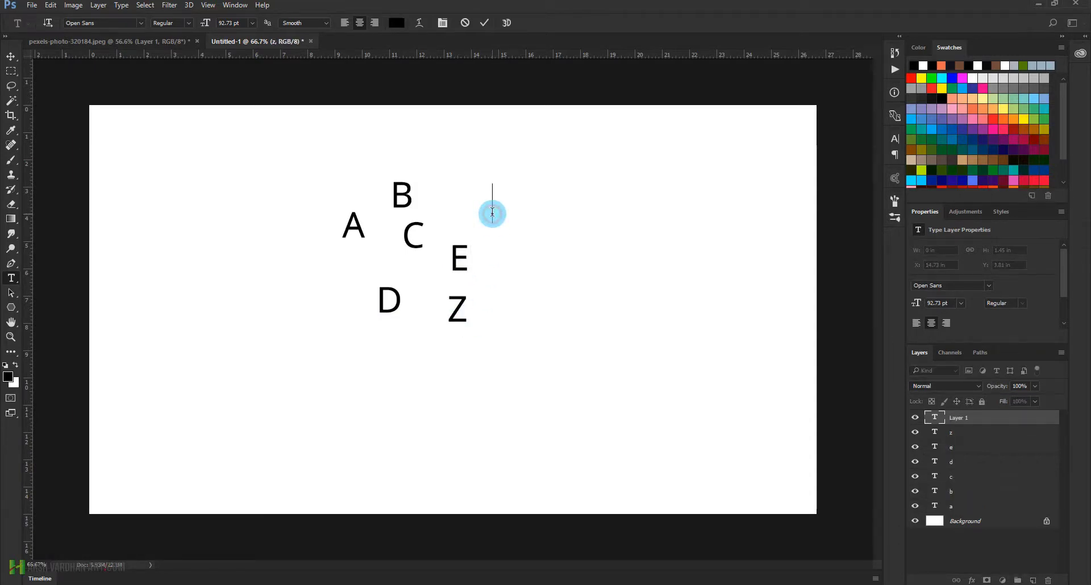
{"action": "type", "text": "X"}
{"action": "key", "text": "ctrl+Return"}
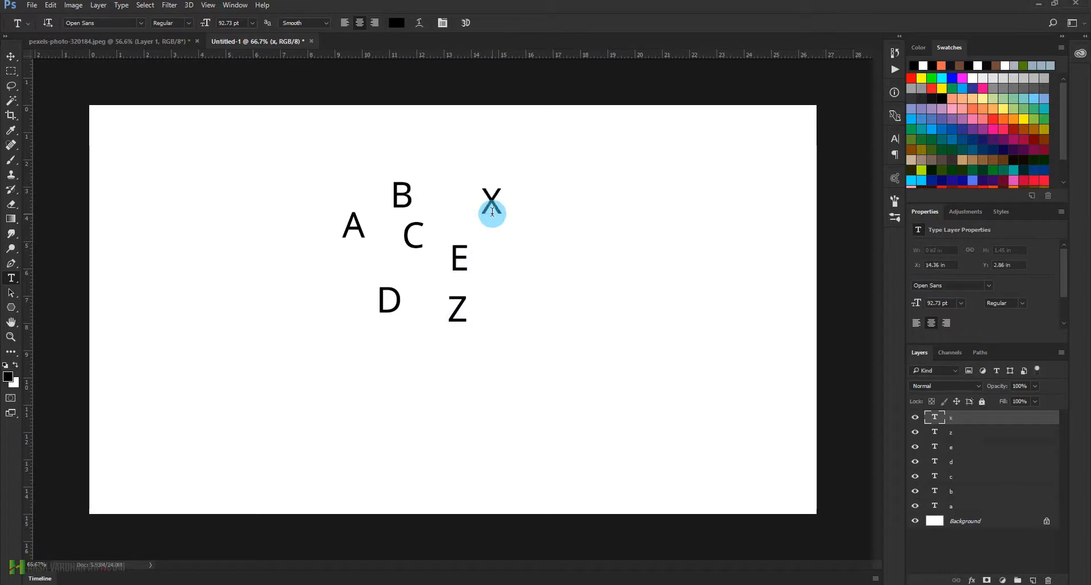
{"action": "left_click", "coordinate": [524, 256]}
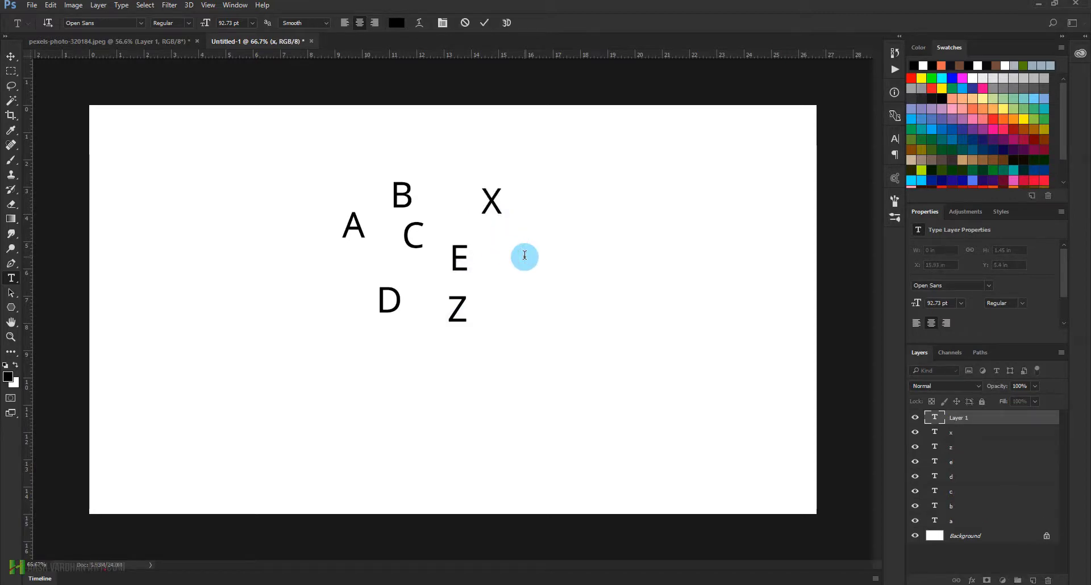
{"action": "type", "text": "Y"}
{"action": "key", "text": "ctrl+Return"}
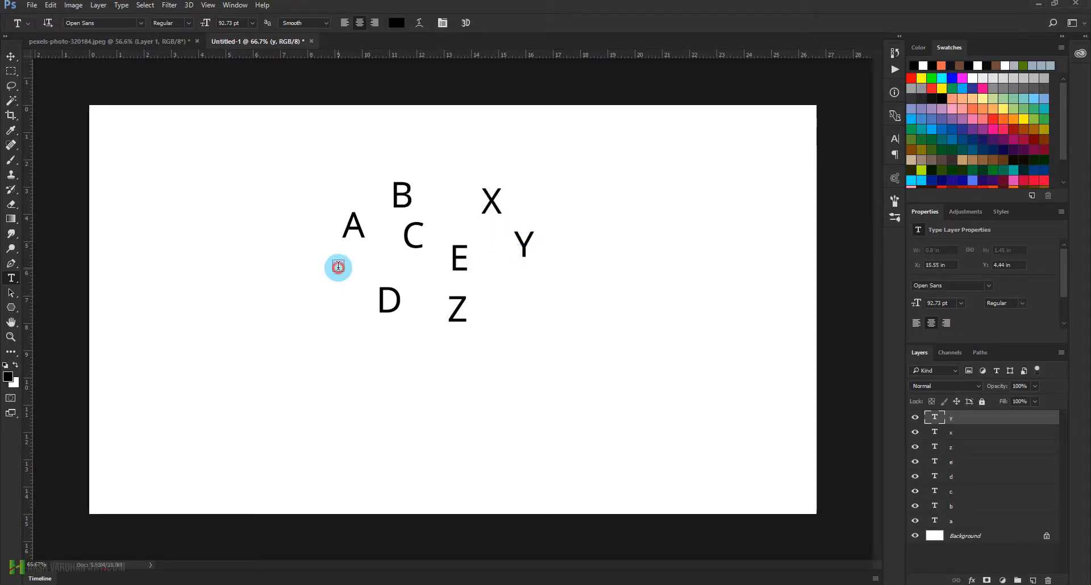
{"action": "left_click", "coordinate": [338, 267]}
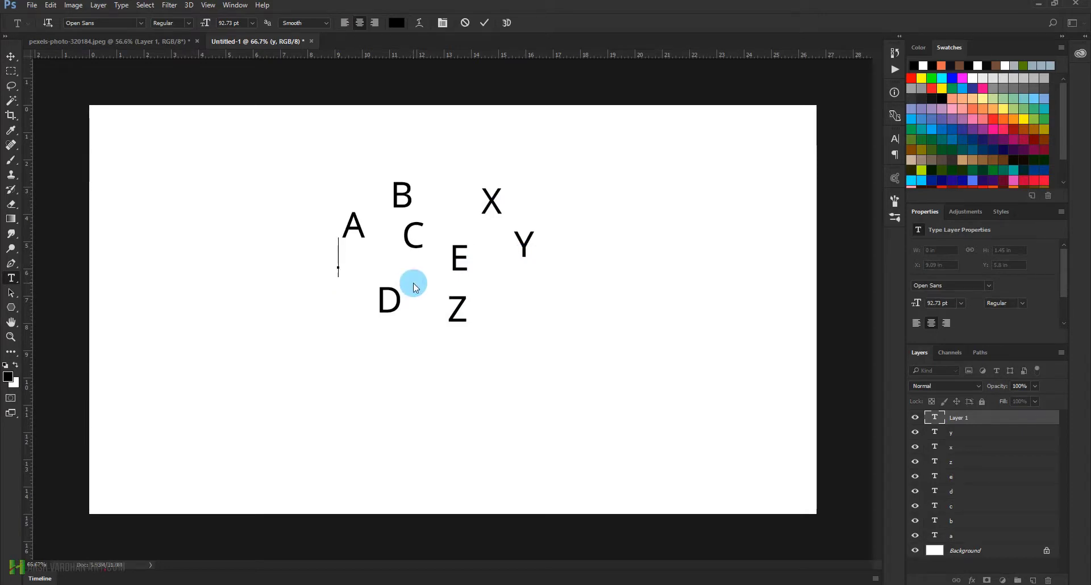
{"action": "key", "text": "ctrl+Return"}
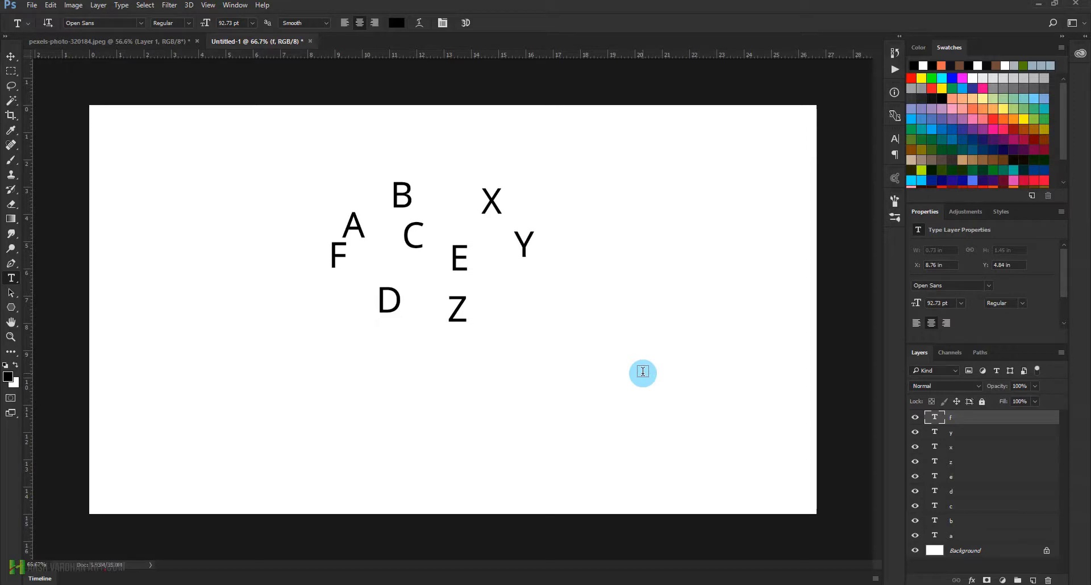
Step: Rotate the letter F counterclockwise and the letter Y slightly clockwise with Free Transform
{"action": "left_click", "coordinate": [959, 536], "text": "shift"}
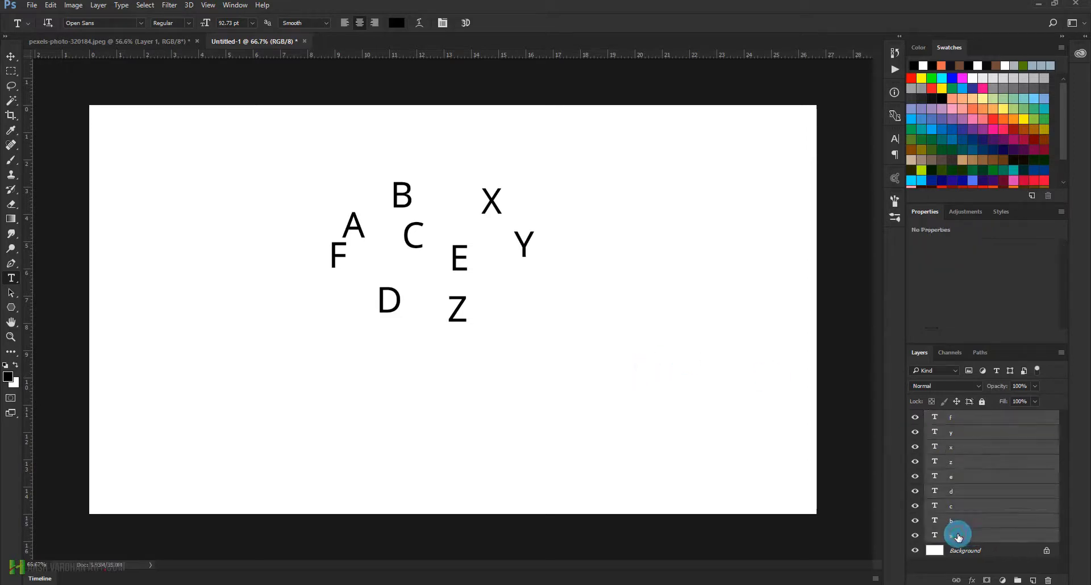
{"action": "left_click", "coordinate": [961, 420]}
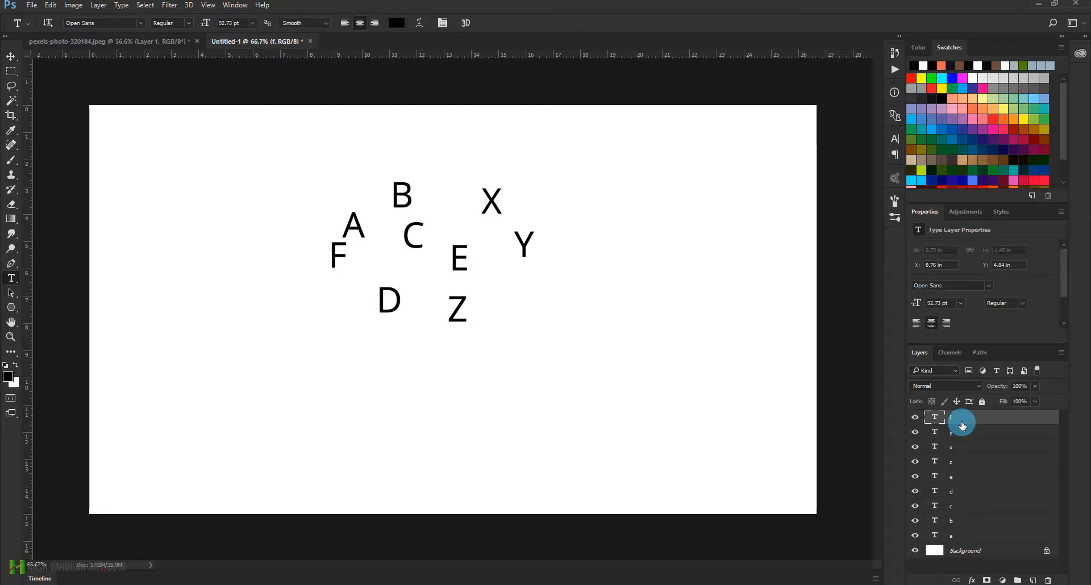
{"action": "key", "text": "ctrl+t"}
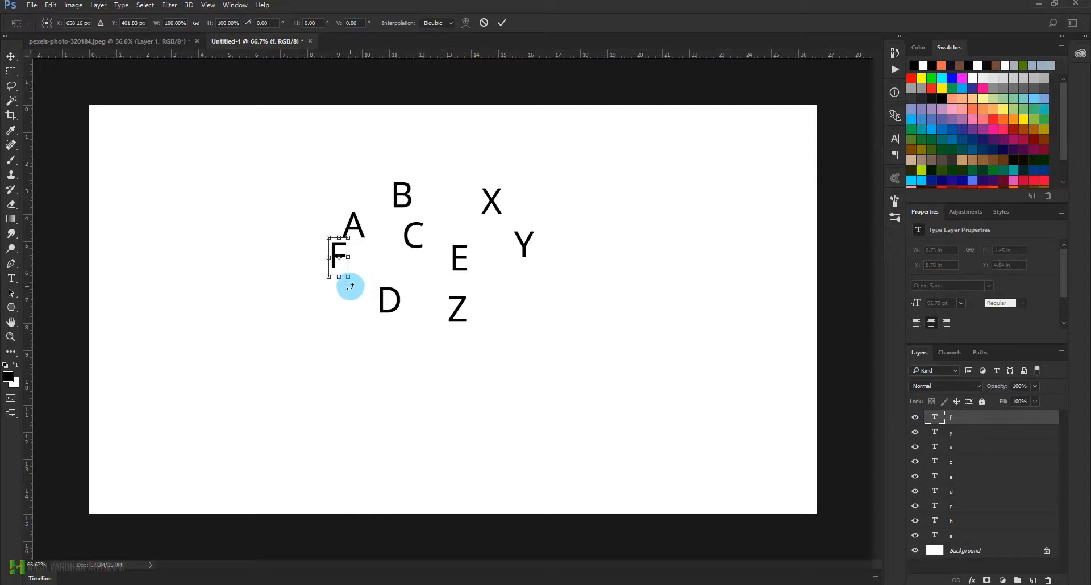
{"action": "left_click_drag", "start_coordinate": [349, 286], "coordinate": [372, 273]}
{"action": "key", "text": "t"}
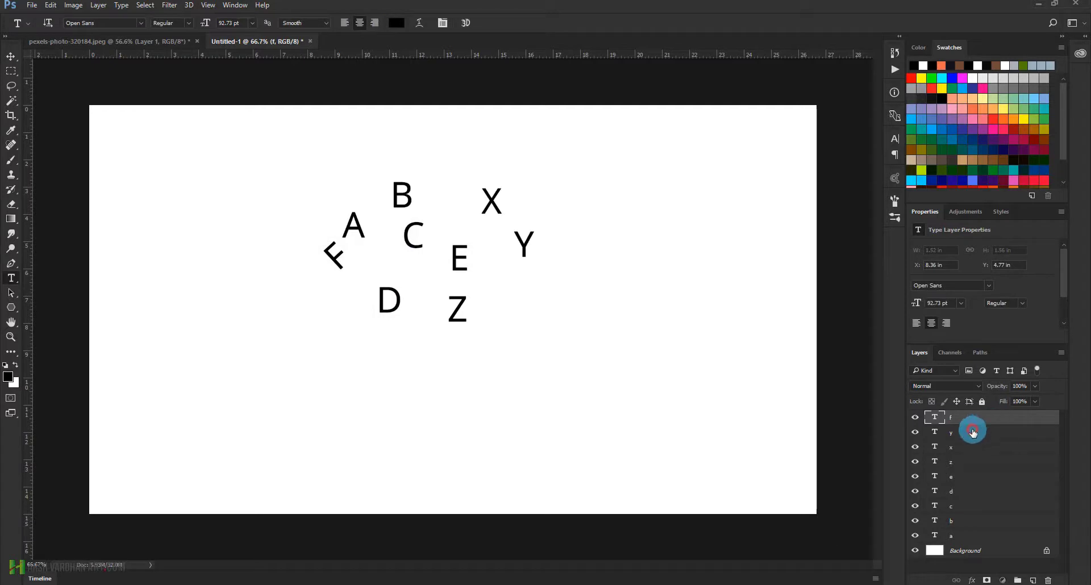
{"action": "left_click", "coordinate": [973, 431]}
{"action": "key", "text": "ctrl+t"}
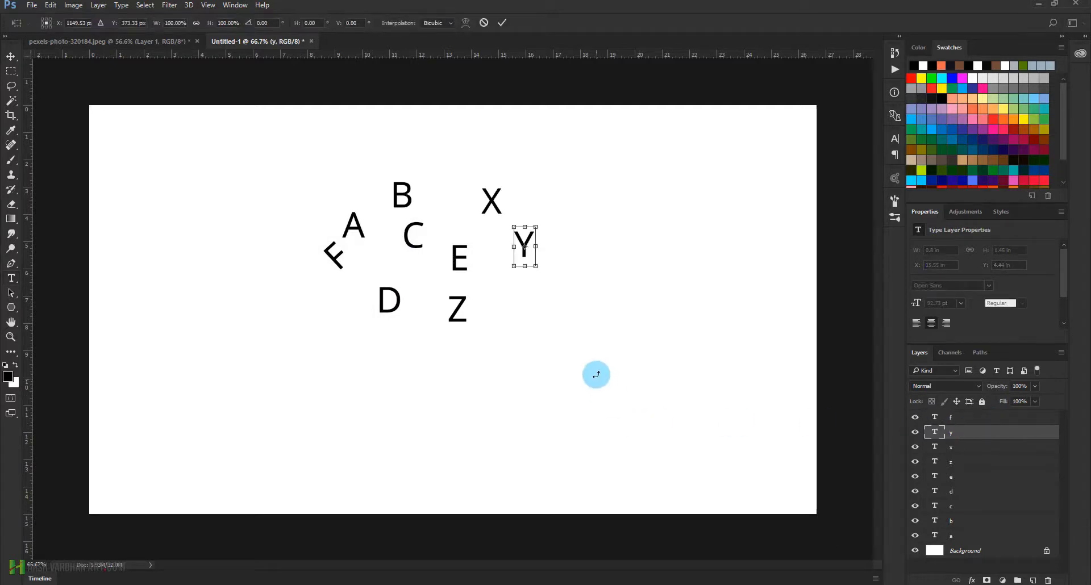
{"action": "left_click_drag", "start_coordinate": [595, 374], "coordinate": [548, 331]}
{"action": "key", "text": "Return"}
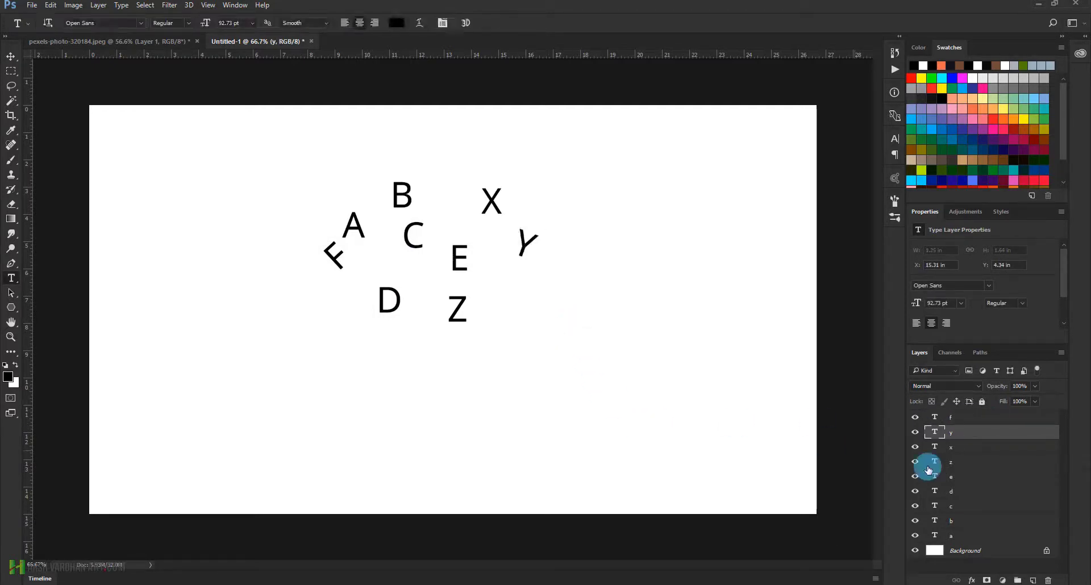
Step: Rotate the letter E about 27° counterclockwise and the letter D slightly clockwise with Free Transform
{"action": "left_click", "coordinate": [955, 477]}
{"action": "key", "text": "ctrl+t"}
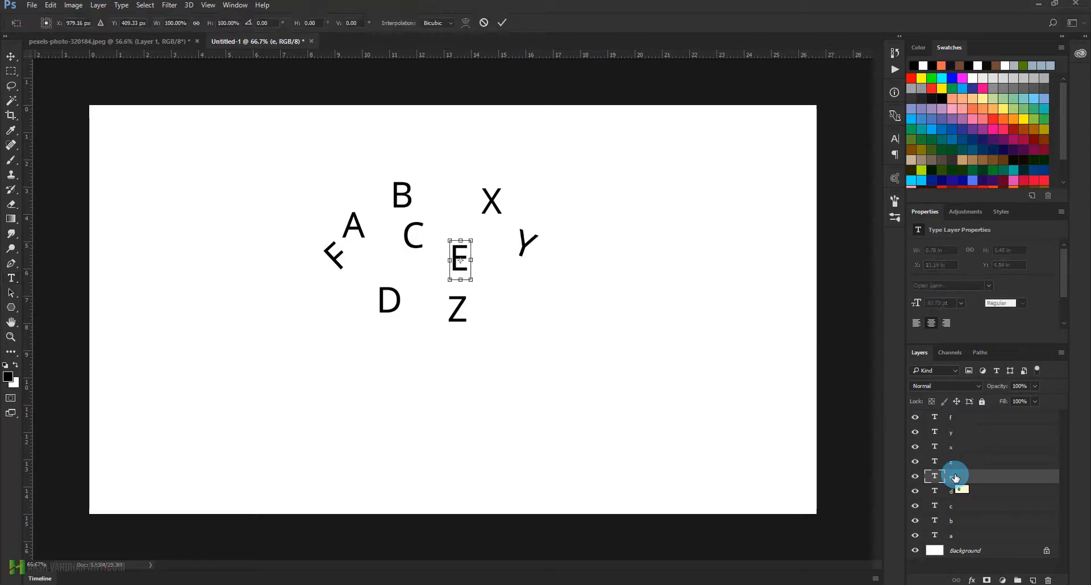
{"action": "left_click_drag", "start_coordinate": [493, 304], "coordinate": [484, 287]}
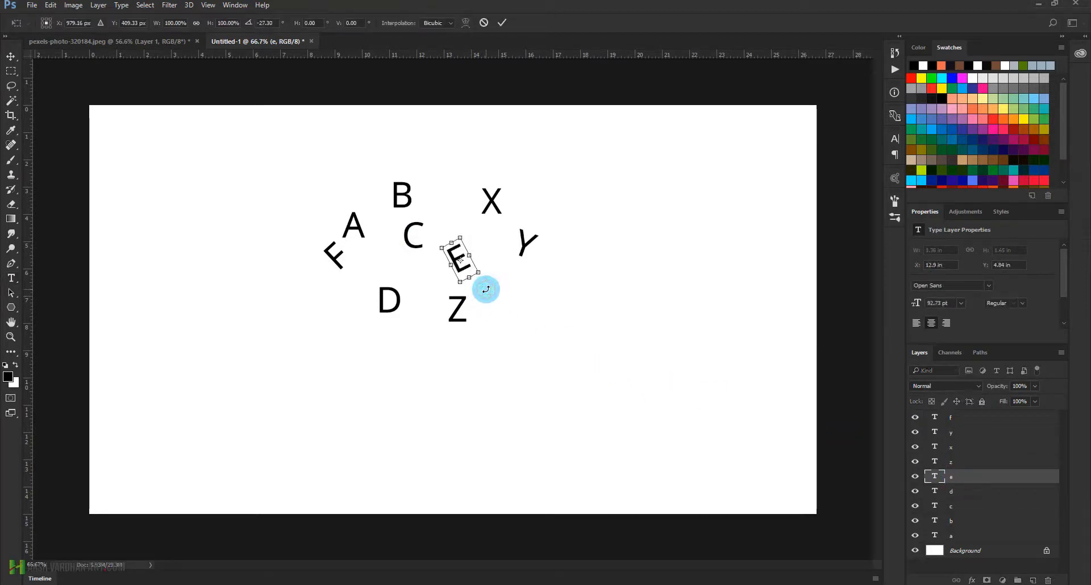
{"action": "key", "text": "Return"}
{"action": "left_click", "coordinate": [953, 492]}
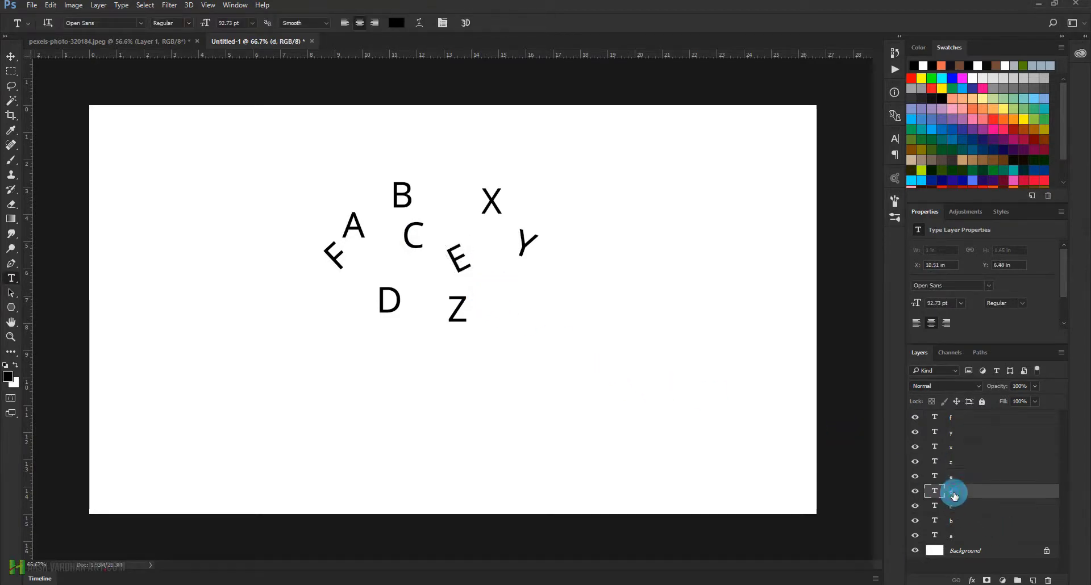
{"action": "key", "text": "ctrl+t"}
{"action": "left_click_drag", "start_coordinate": [415, 344], "coordinate": [398, 353]}
{"action": "key", "text": "Return"}
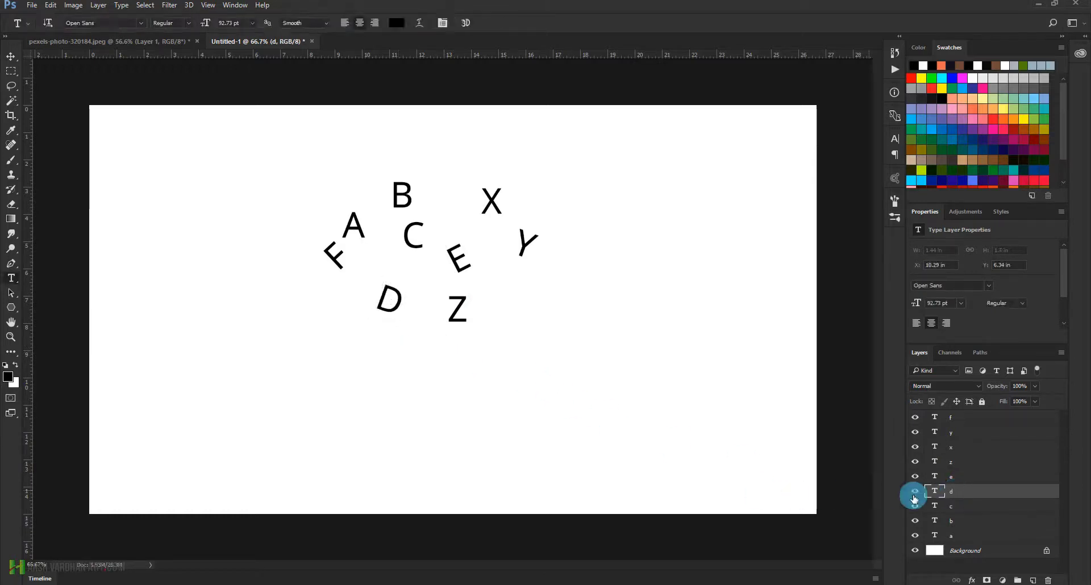
Step: Rotate the letter C slightly clockwise with Free Transform
{"action": "left_click", "coordinate": [954, 508]}
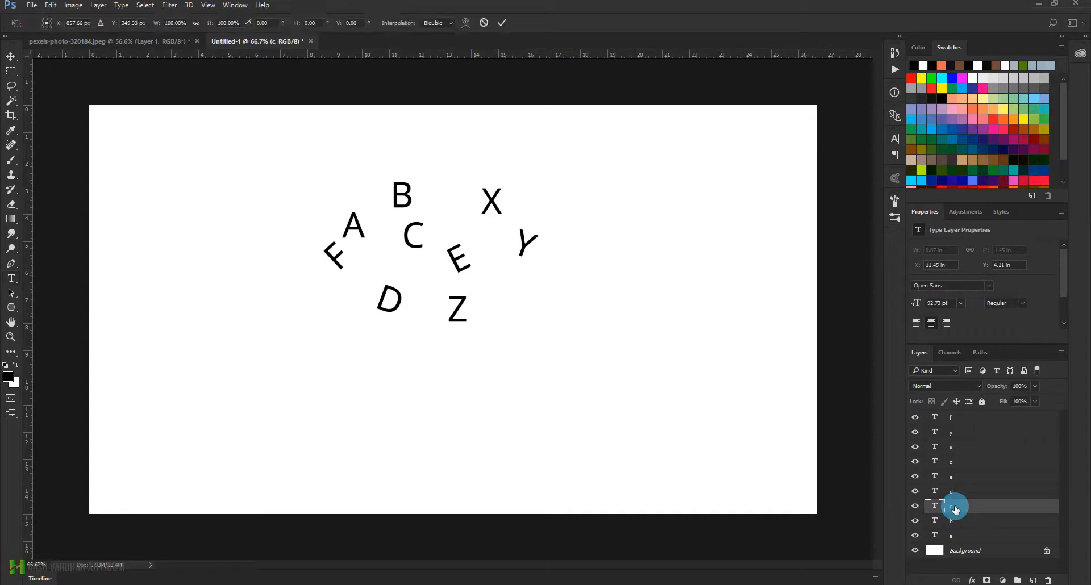
{"action": "key", "text": "ctrl+t"}
{"action": "left_click_drag", "start_coordinate": [483, 272], "coordinate": [431, 280]}
{"action": "key", "text": "Return"}
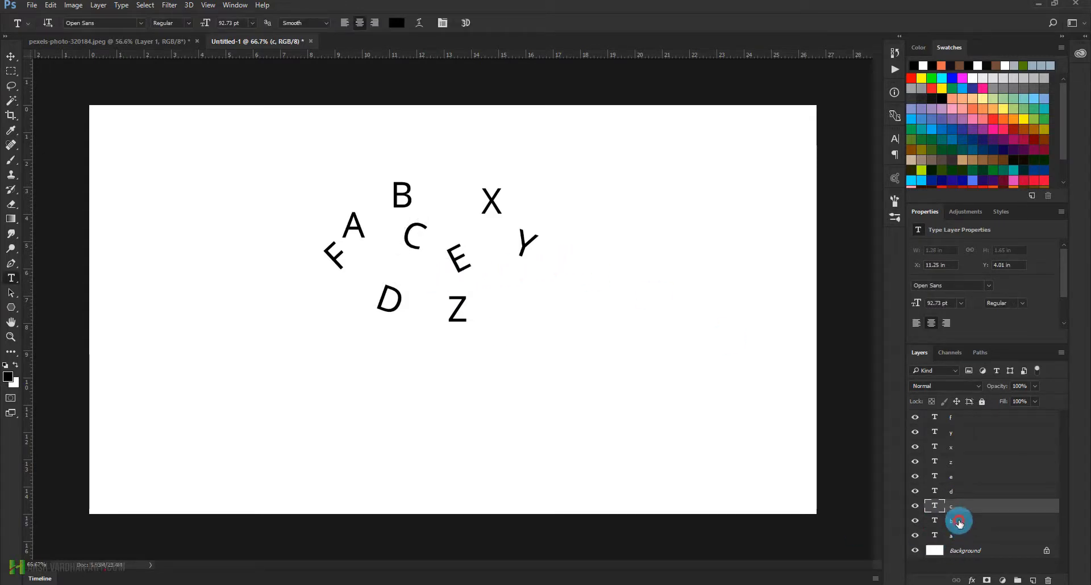
Step: Rotate the letter B about 19° counterclockwise and move it up and right, between A and X
{"action": "left_click", "coordinate": [959, 522]}
{"action": "key", "text": "ctrl+t"}
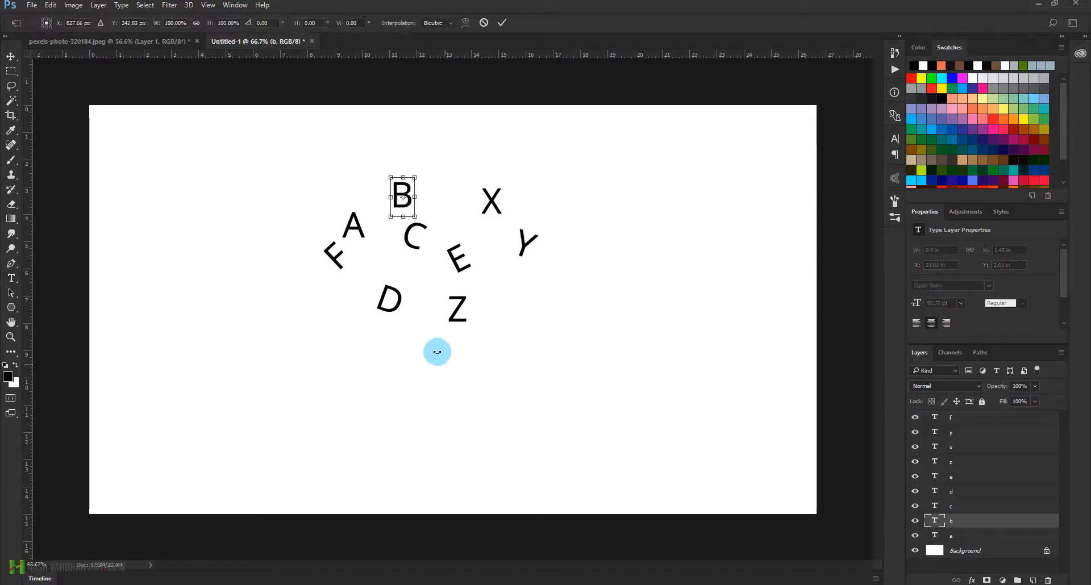
{"action": "left_click_drag", "start_coordinate": [443, 227], "coordinate": [443, 222]}
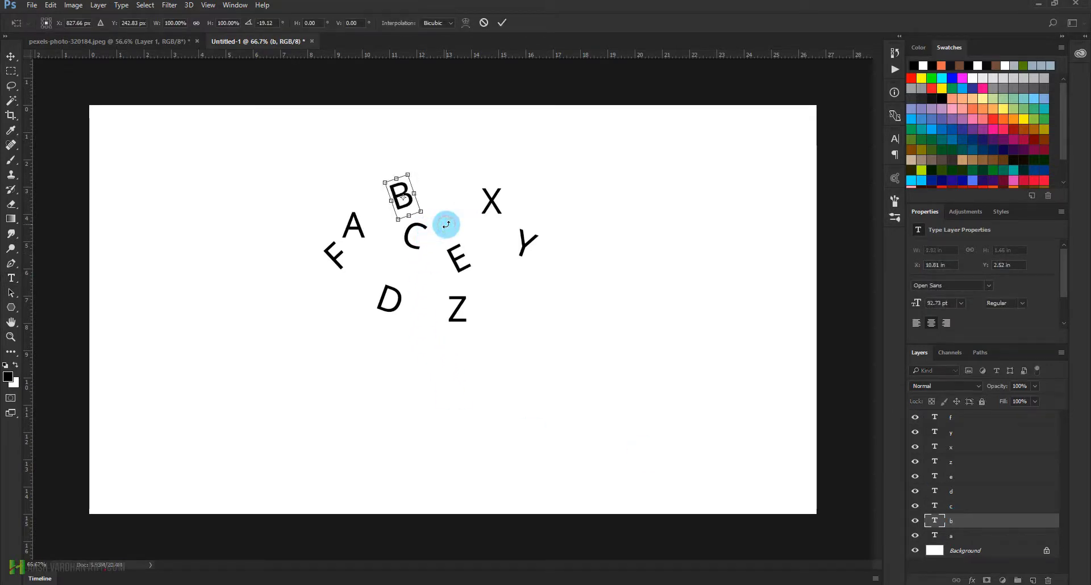
{"action": "key", "text": "Return"}
{"action": "key", "text": "v"}
{"action": "left_click_drag", "start_coordinate": [409, 170], "coordinate": [436, 190]}
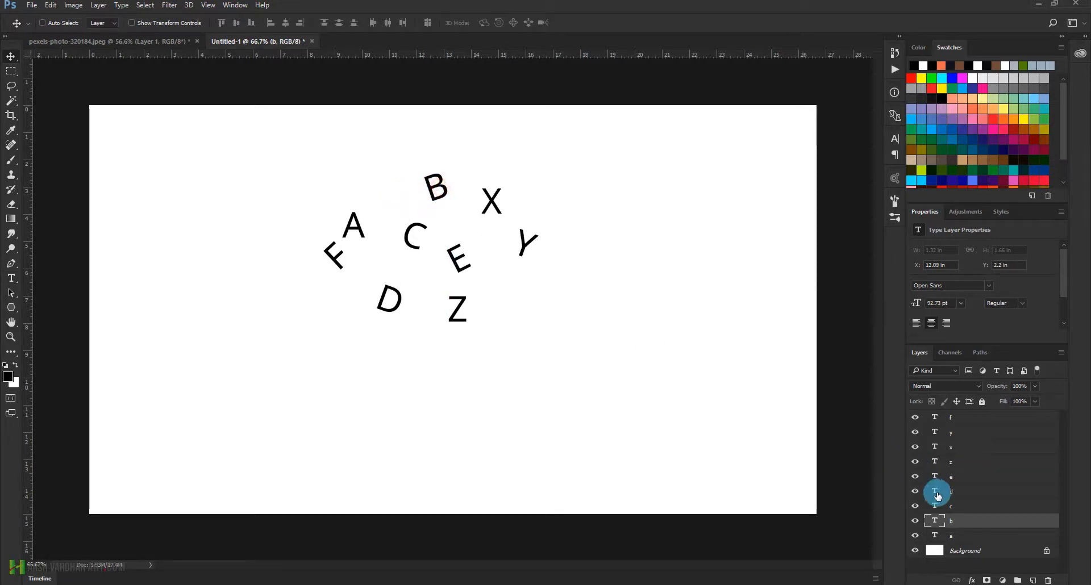
Step: Move the letter A slightly up and to the right, away from F
{"action": "left_click", "coordinate": [945, 505]}
{"action": "left_click", "coordinate": [953, 479]}
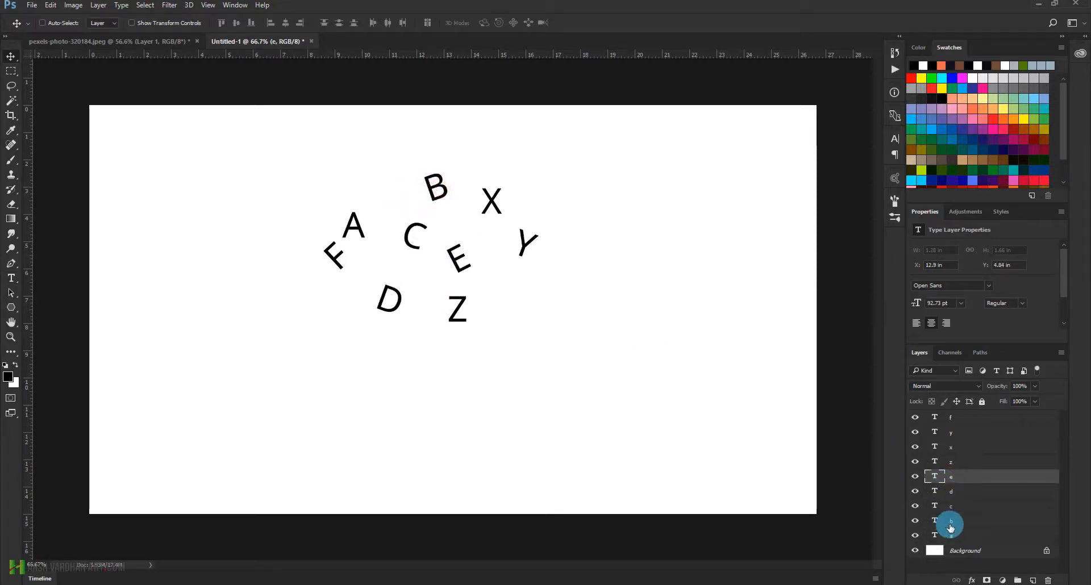
{"action": "left_click", "coordinate": [950, 535]}
{"action": "left_click_drag", "start_coordinate": [372, 227], "coordinate": [385, 210]}
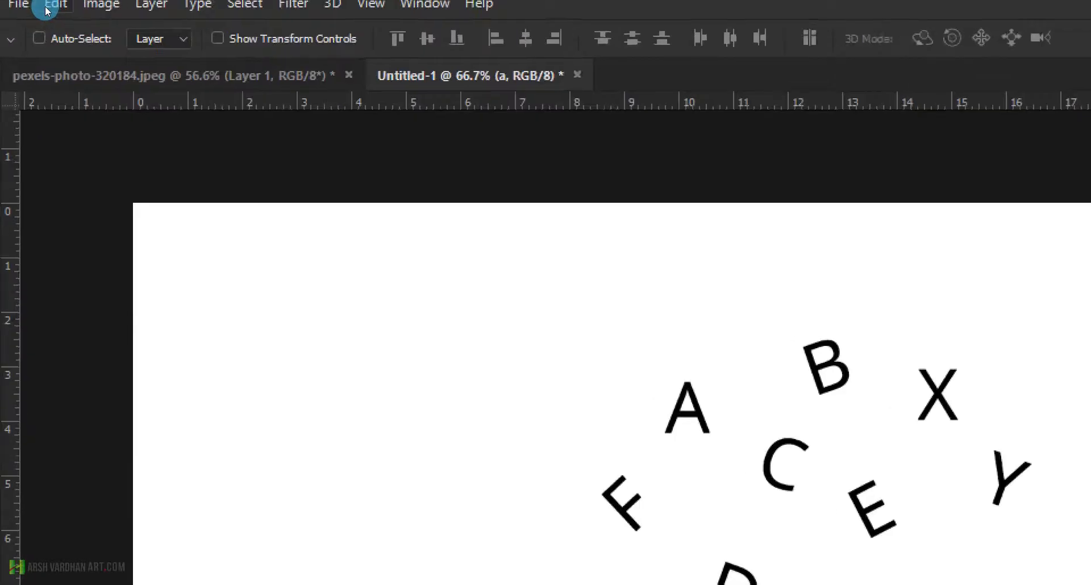
Step: Define the scattered letters as a brush preset, keeping the name Sampled Brush 40
{"action": "left_click", "coordinate": [50, 5]}
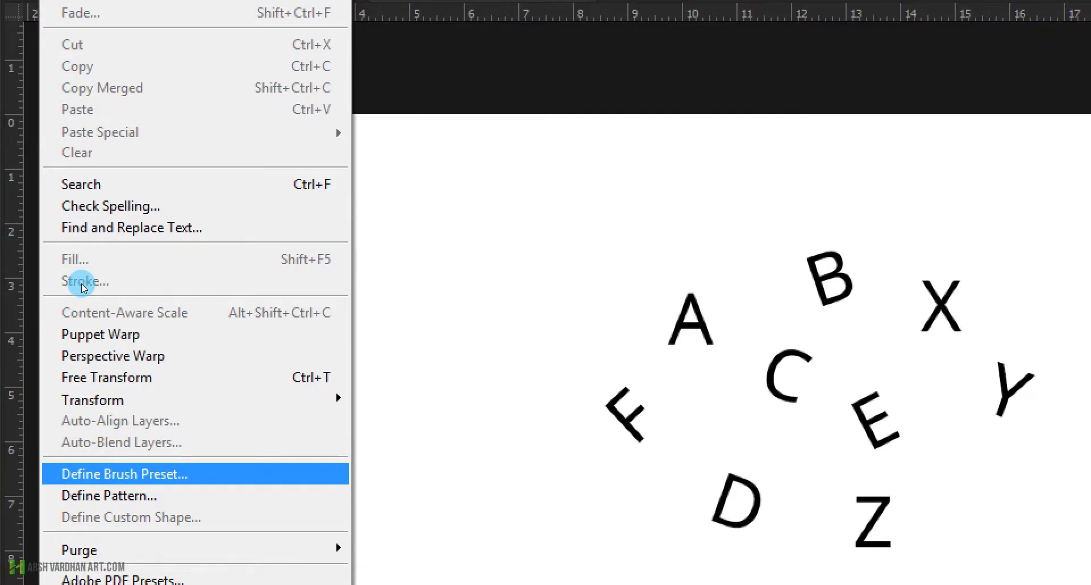
{"action": "left_click", "coordinate": [125, 474]}
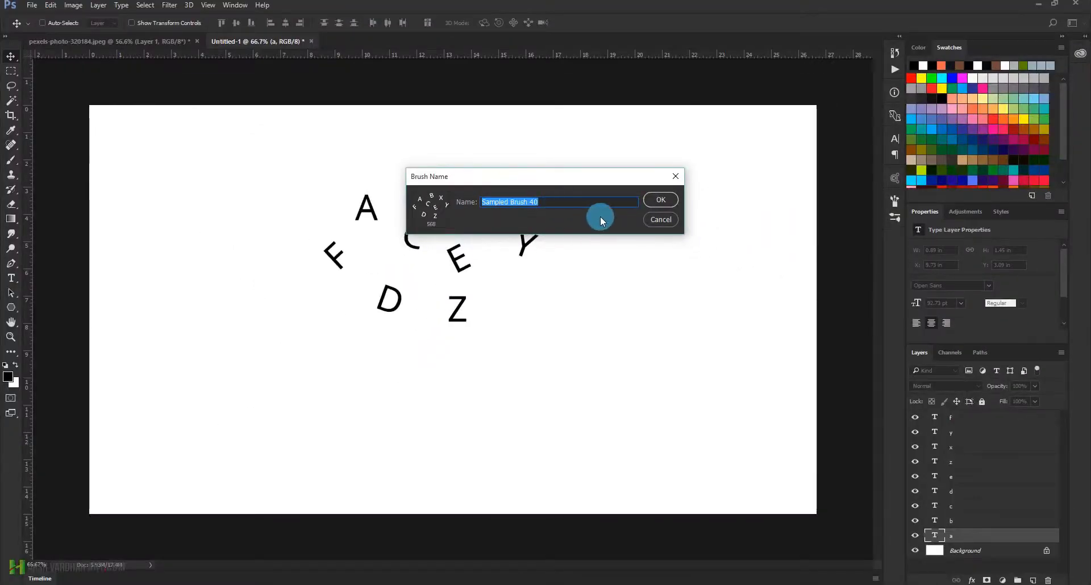
{"action": "left_click", "coordinate": [657, 204]}
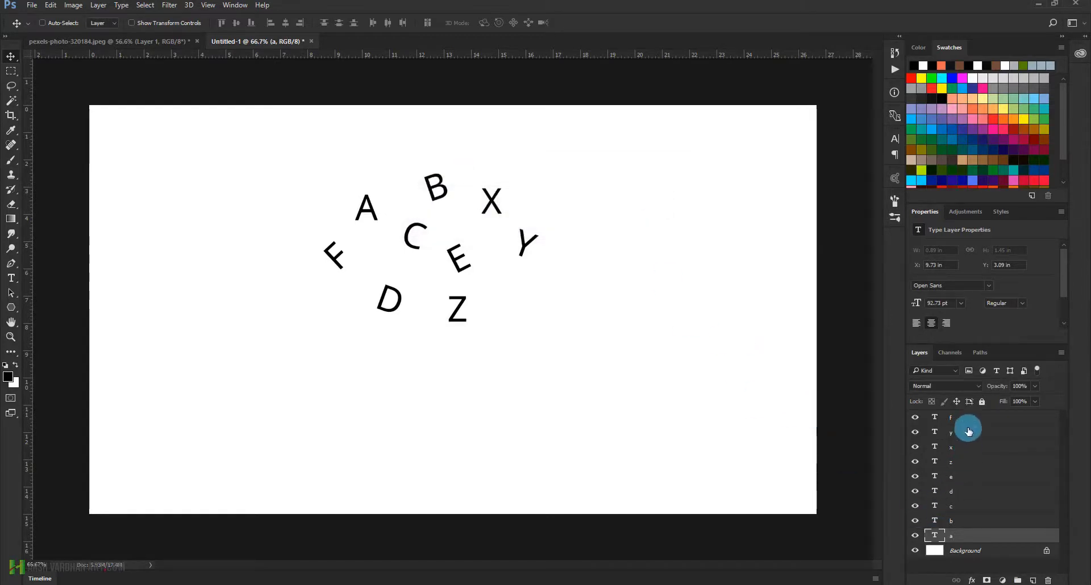
Step: Collect all letter layers in one hidden group and add an empty layer directly above the Background
{"action": "left_click", "coordinate": [969, 425], "text": "shift"}
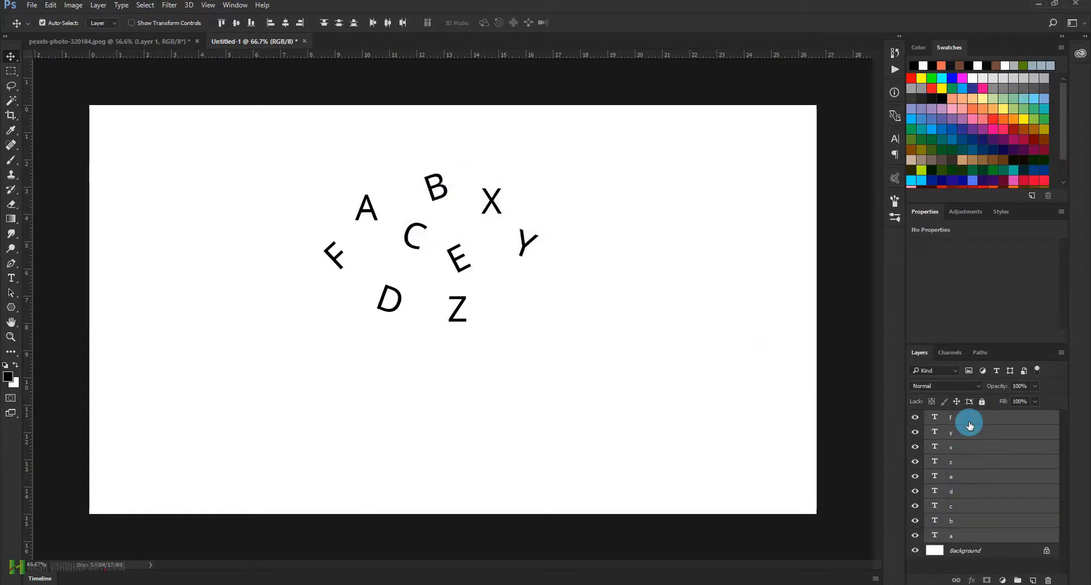
{"action": "key", "text": "ctrl+g"}
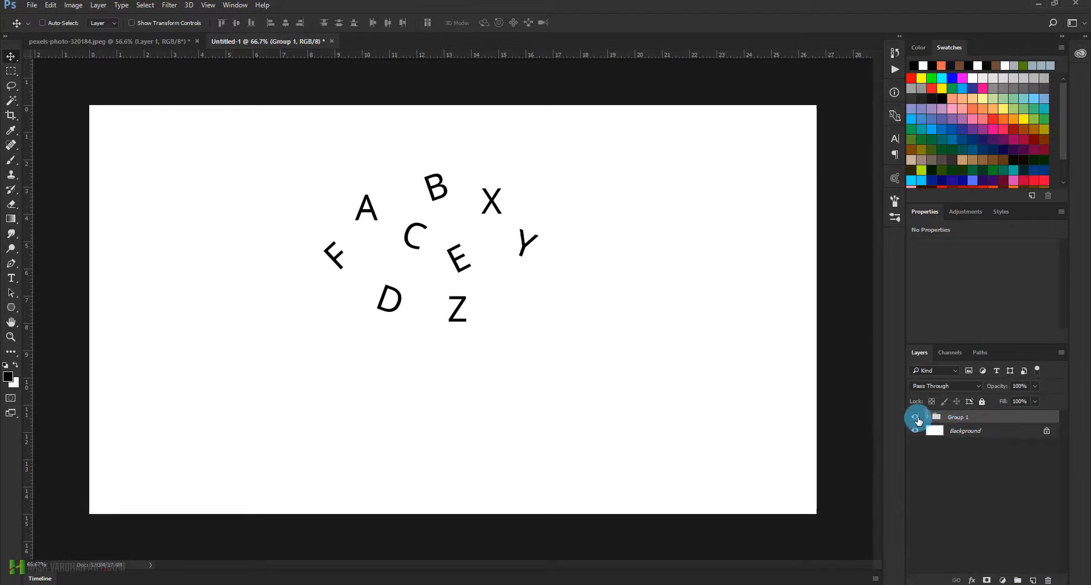
{"action": "left_click", "coordinate": [915, 417]}
{"action": "left_click", "coordinate": [943, 430]}
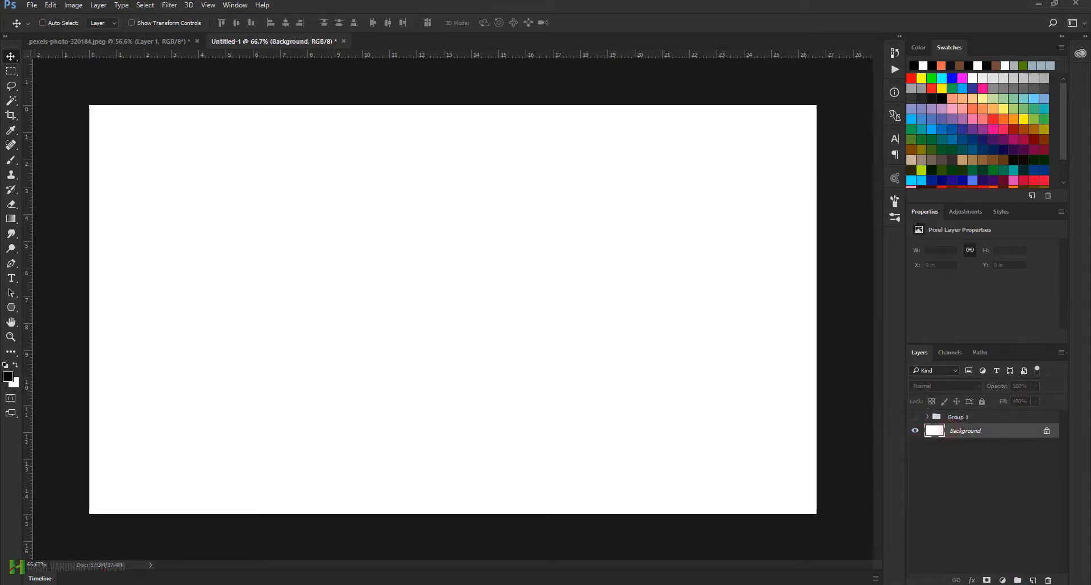
{"action": "left_click", "coordinate": [1033, 580]}
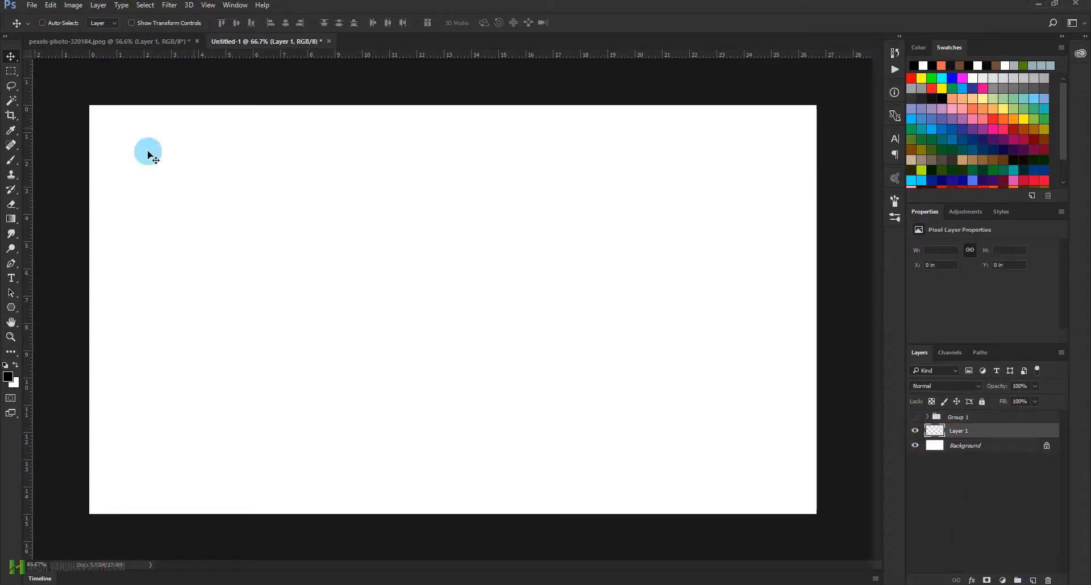
Step: Paint test strokes with the new letter brush across the middle of the canvas
{"action": "key", "text": "b"}
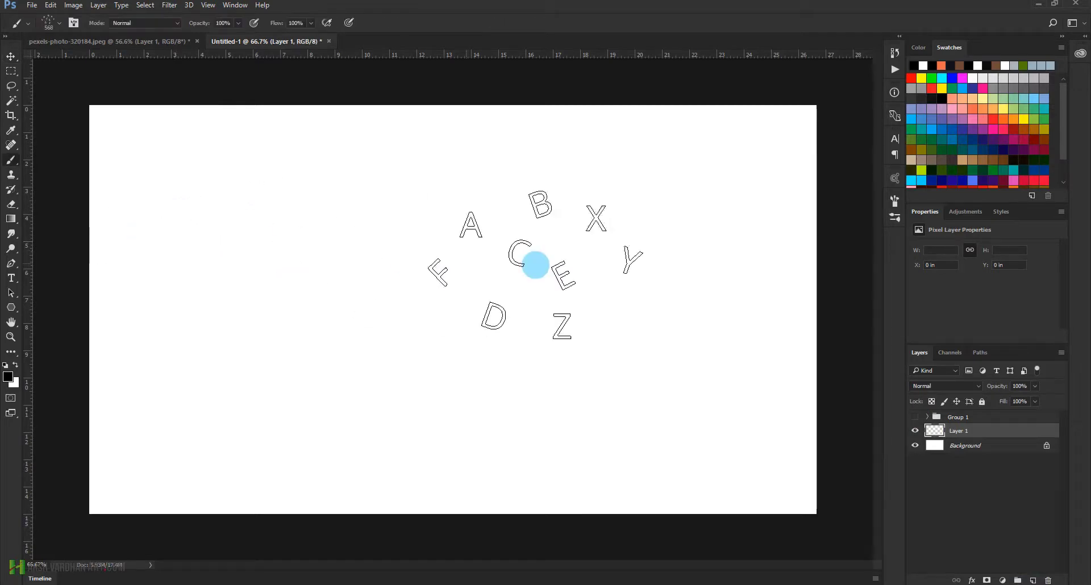
{"action": "left_click", "coordinate": [438, 256]}
{"action": "mouse_move", "coordinate": [363, 294]}
{"action": "left_mouse_down"}
{"action": "mouse_move", "coordinate": [443, 256]}
{"action": "mouse_move", "coordinate": [518, 250]}
{"action": "mouse_move", "coordinate": [522, 294]}
{"action": "mouse_move", "coordinate": [444, 317]}
{"action": "mouse_move", "coordinate": [379, 271]}
{"action": "mouse_move", "coordinate": [482, 310]}
{"action": "mouse_move", "coordinate": [447, 340]}
{"action": "mouse_move", "coordinate": [323, 293]}
{"action": "mouse_move", "coordinate": [380, 283]}
{"action": "mouse_move", "coordinate": [545, 306]}
{"action": "left_mouse_up"}
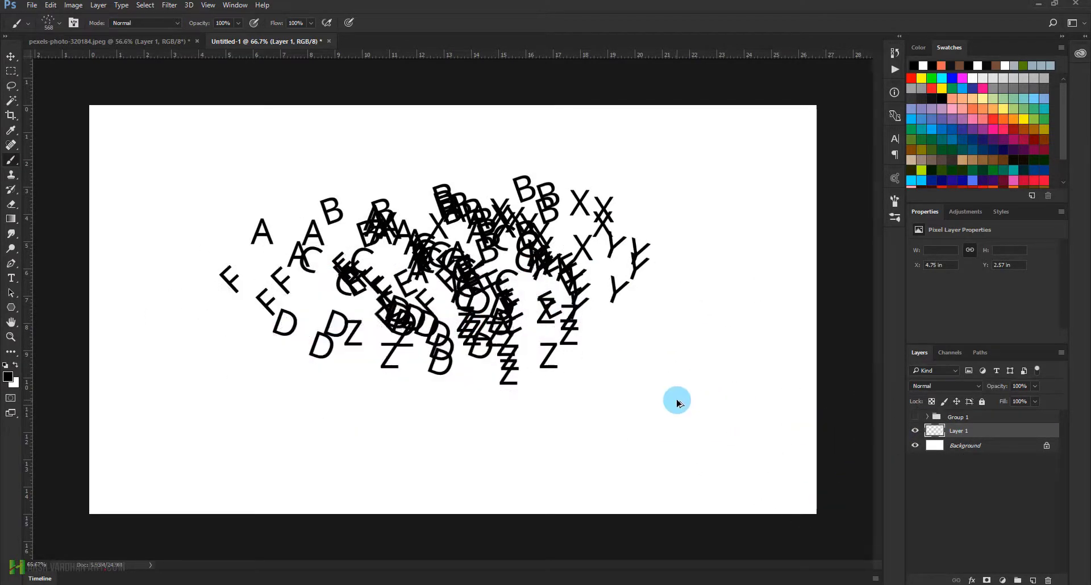
Step: Undo all the letter-brush test strokes so the layer is empty
{"action": "key", "text": "ctrl+alt+z"}
{"action": "key", "text": "ctrl+alt+z"}
{"action": "key", "text": "ctrl+alt+z"}
{"action": "key", "text": "ctrl+alt+z"}
{"action": "key", "text": "ctrl+alt+z"}
{"action": "key", "text": "ctrl+alt+z"}
{"action": "key", "text": "ctrl+alt+z"}
{"action": "key", "text": "ctrl+alt+z"}
{"action": "key", "text": "ctrl+alt+z"}
{"action": "key", "text": "ctrl+alt+z"}
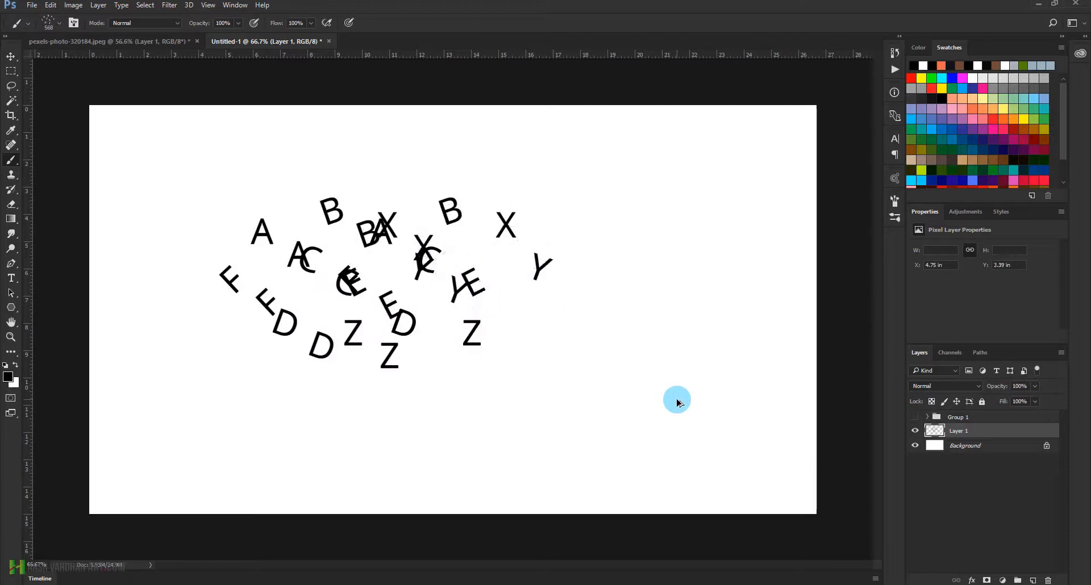
{"action": "key", "text": "ctrl+alt+z"}
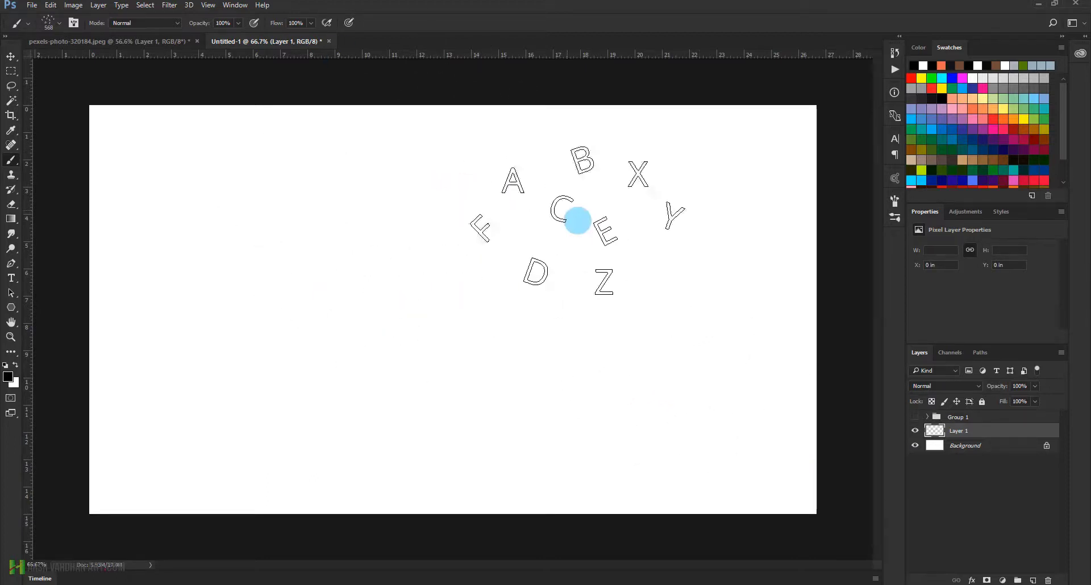
Step: Open the brush settings and set the letter brush's spacing to 19%
{"action": "left_click", "coordinate": [895, 202]}
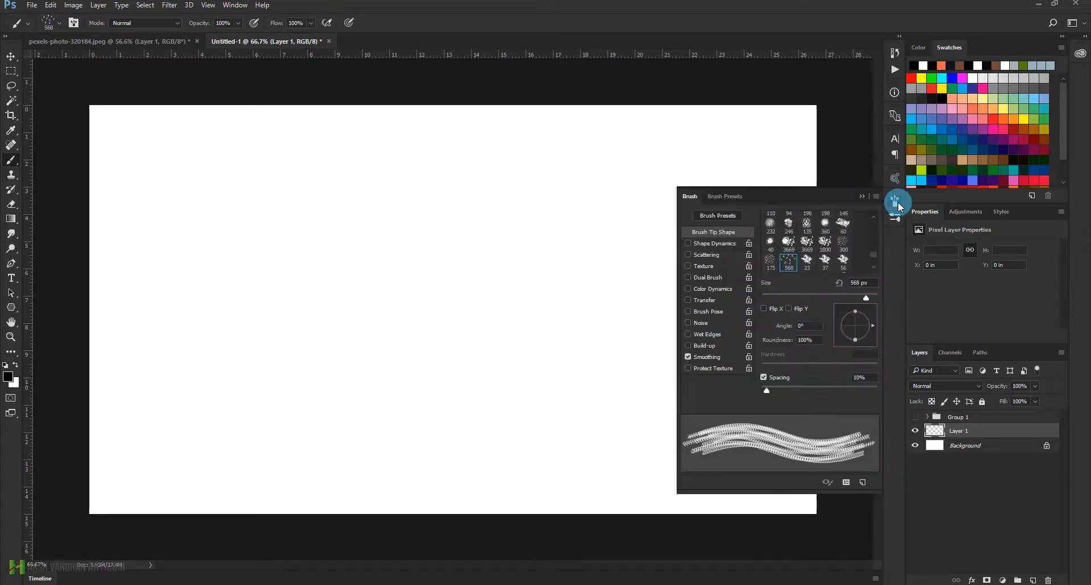
{"action": "left_click", "coordinate": [235, 6]}
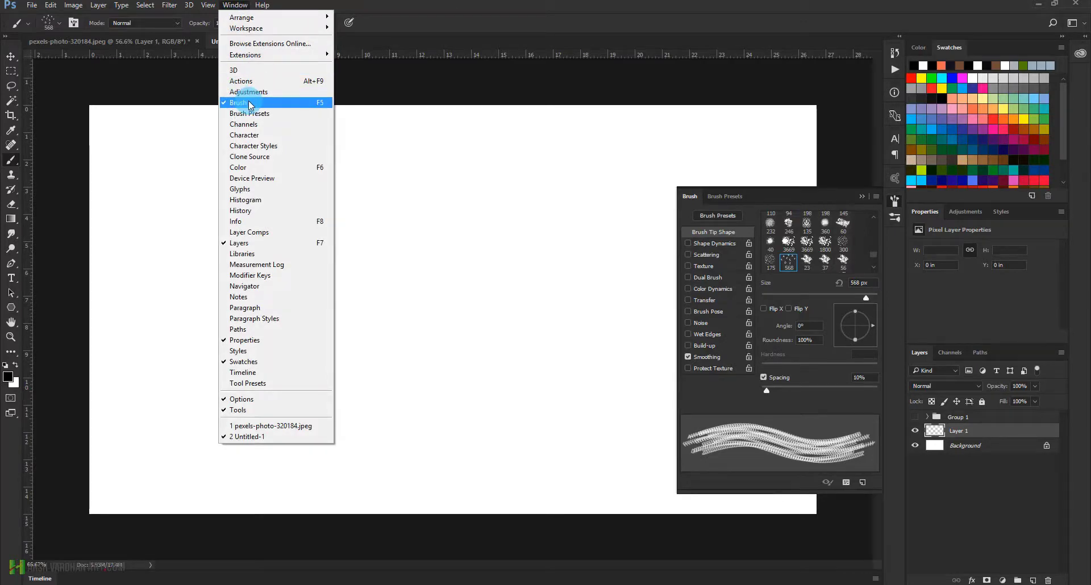
{"action": "left_click", "coordinate": [514, 5]}
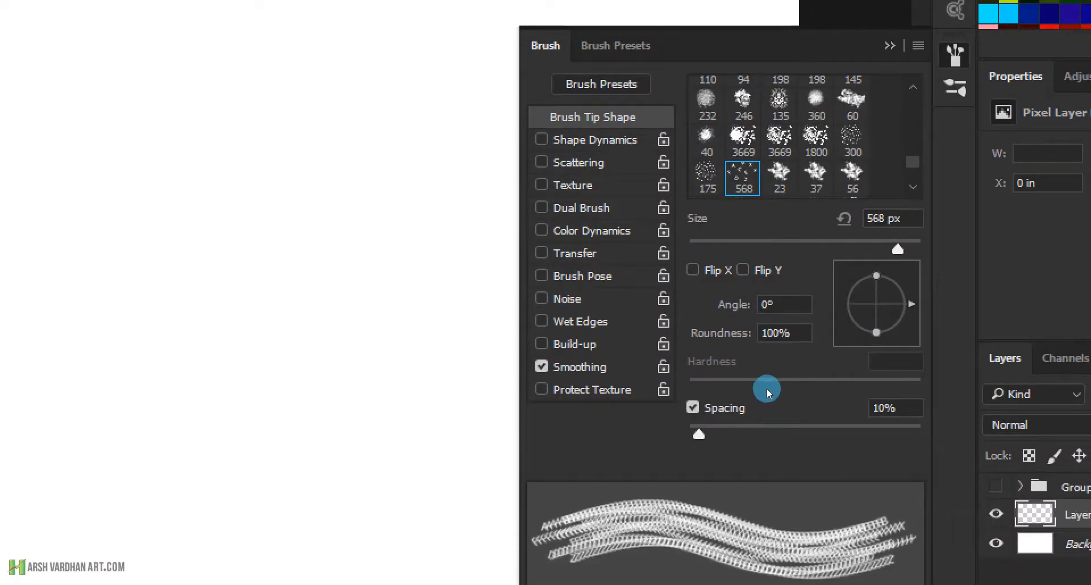
{"action": "mouse_move", "coordinate": [766, 390]}
{"action": "left_mouse_down"}
{"action": "mouse_move", "coordinate": [814, 393]}
{"action": "mouse_move", "coordinate": [772, 396]}
{"action": "left_mouse_up"}
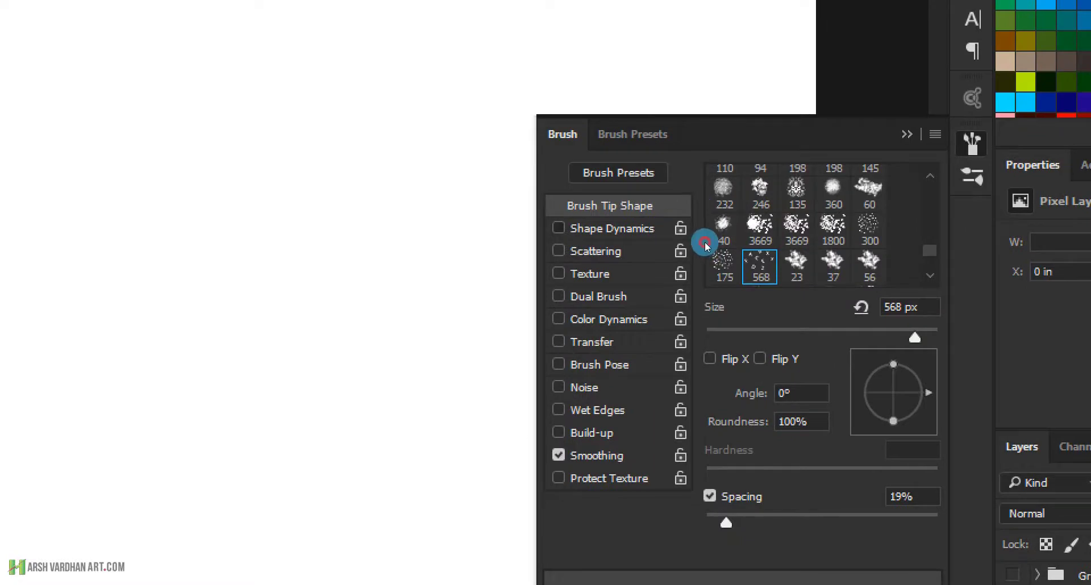
Step: Enable Shape Dynamics with 85% size jitter and 83% angle jitter, and set Scattering on both axes to 314%
{"action": "left_click", "coordinate": [612, 228]}
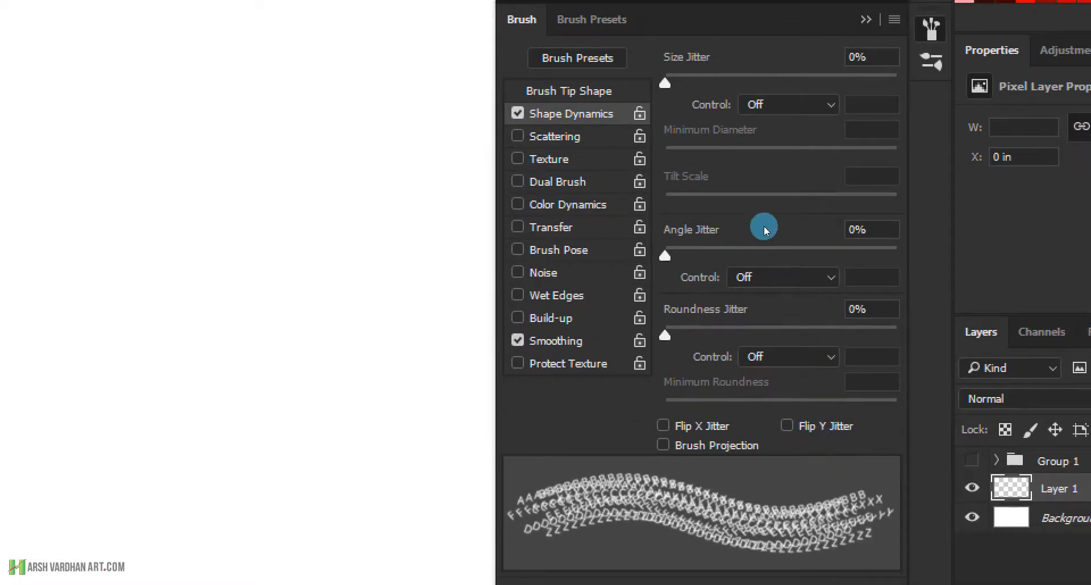
{"action": "left_click_drag", "start_coordinate": [762, 227], "coordinate": [859, 232]}
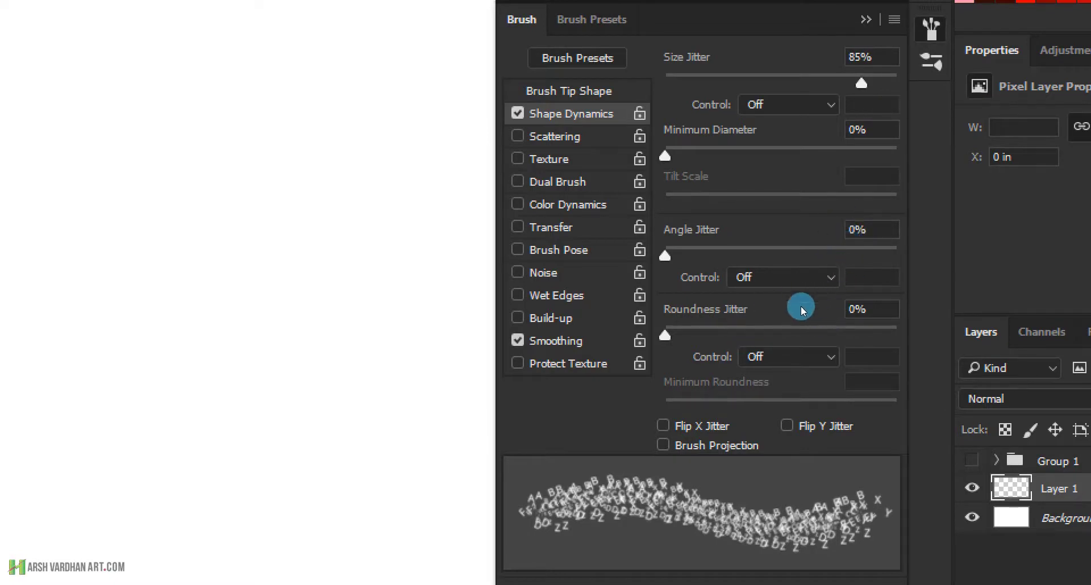
{"action": "left_click_drag", "start_coordinate": [760, 312], "coordinate": [858, 316]}
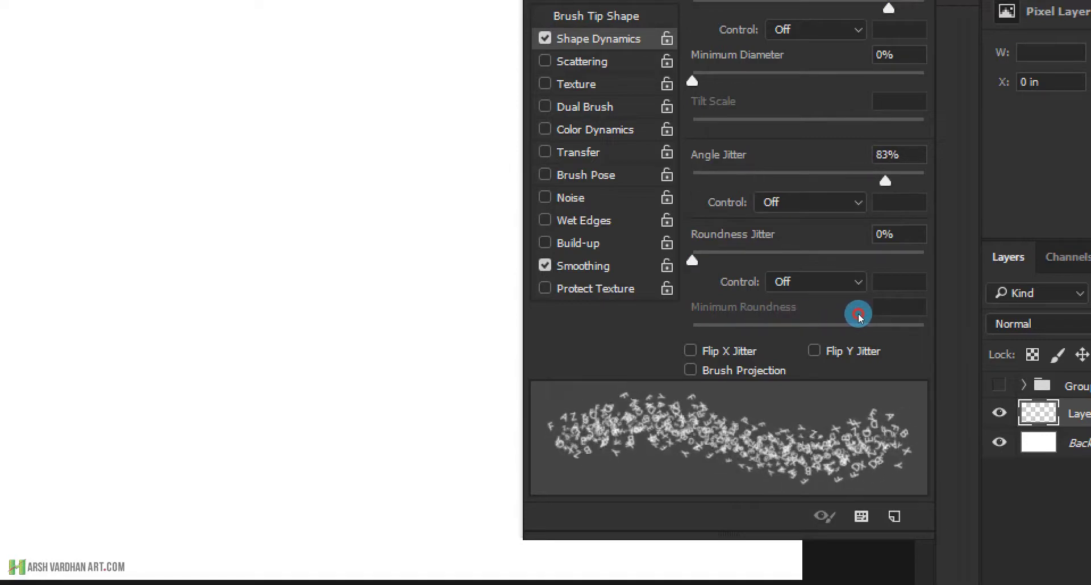
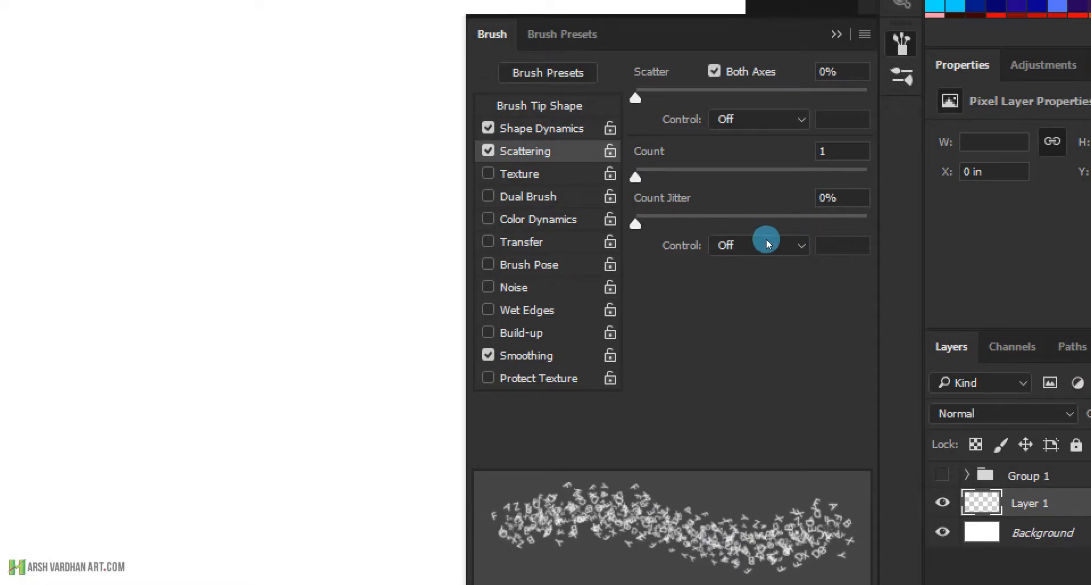
{"action": "left_click_drag", "start_coordinate": [762, 230], "coordinate": [794, 235]}
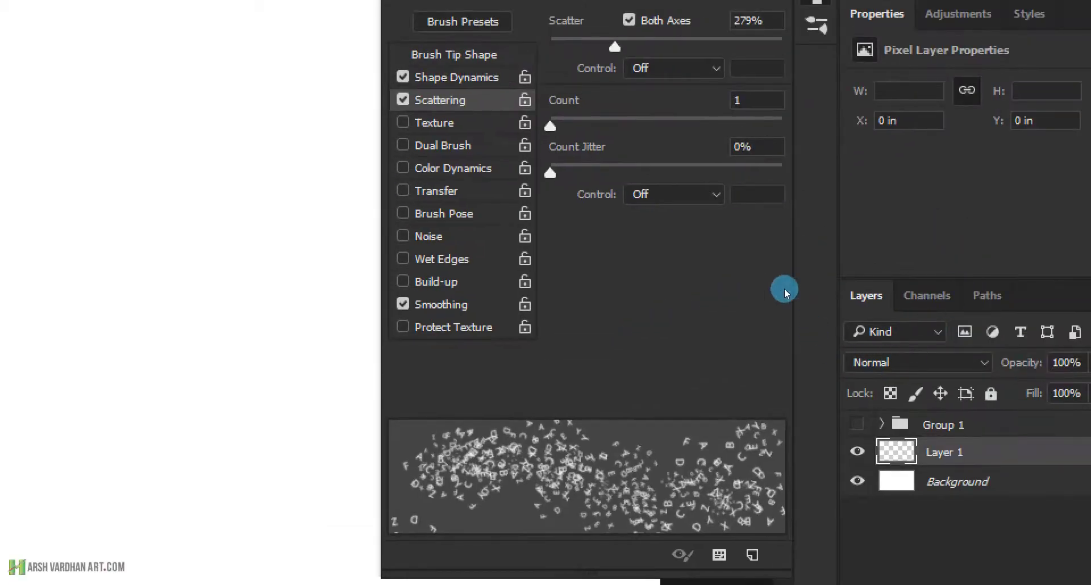
{"action": "mouse_move", "coordinate": [794, 224]}
{"action": "left_mouse_down"}
{"action": "mouse_move", "coordinate": [826, 232]}
{"action": "mouse_move", "coordinate": [782, 238]}
{"action": "mouse_move", "coordinate": [808, 241]}
{"action": "mouse_move", "coordinate": [798, 248]}
{"action": "left_mouse_up"}
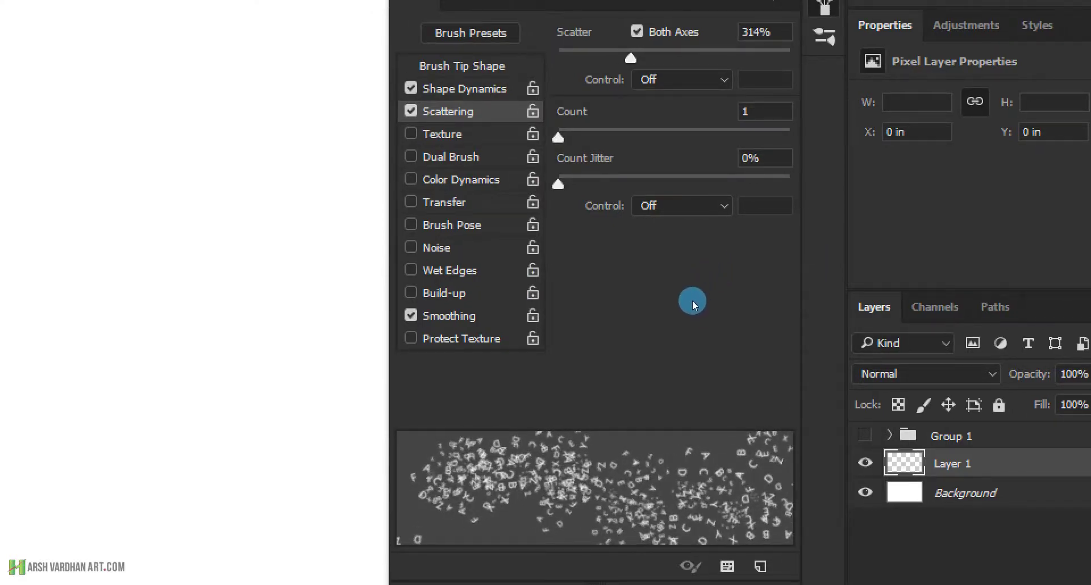
Step: Enable Transfer for the brush with 57% opacity jitter and 28% flow jitter
{"action": "left_click", "coordinate": [694, 300]}
{"action": "left_click", "coordinate": [703, 298]}
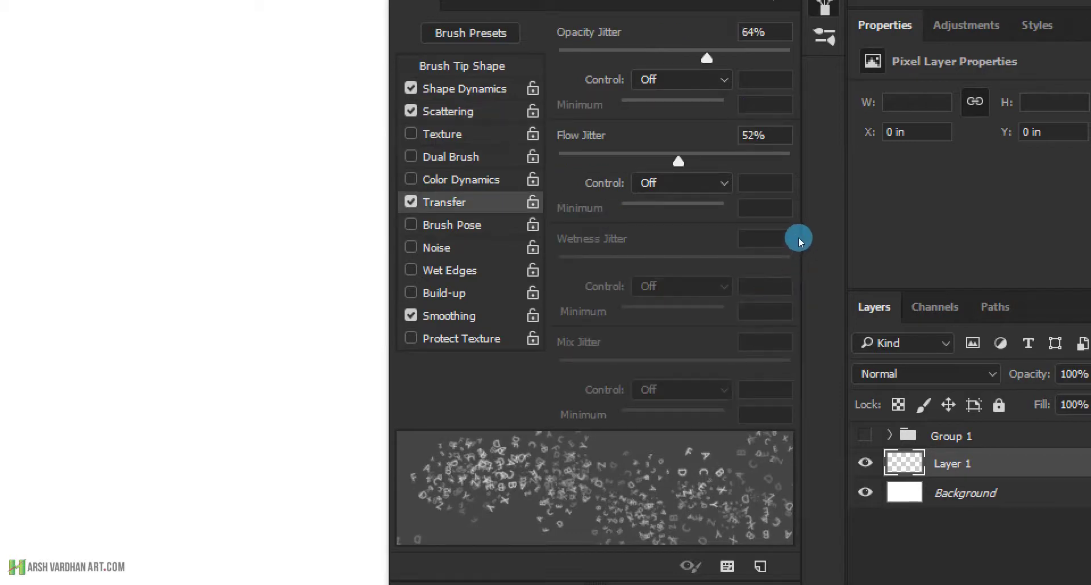
{"action": "mouse_move", "coordinate": [837, 227]}
{"action": "left_mouse_down"}
{"action": "mouse_move", "coordinate": [803, 227]}
{"action": "mouse_move", "coordinate": [828, 227]}
{"action": "left_mouse_up"}
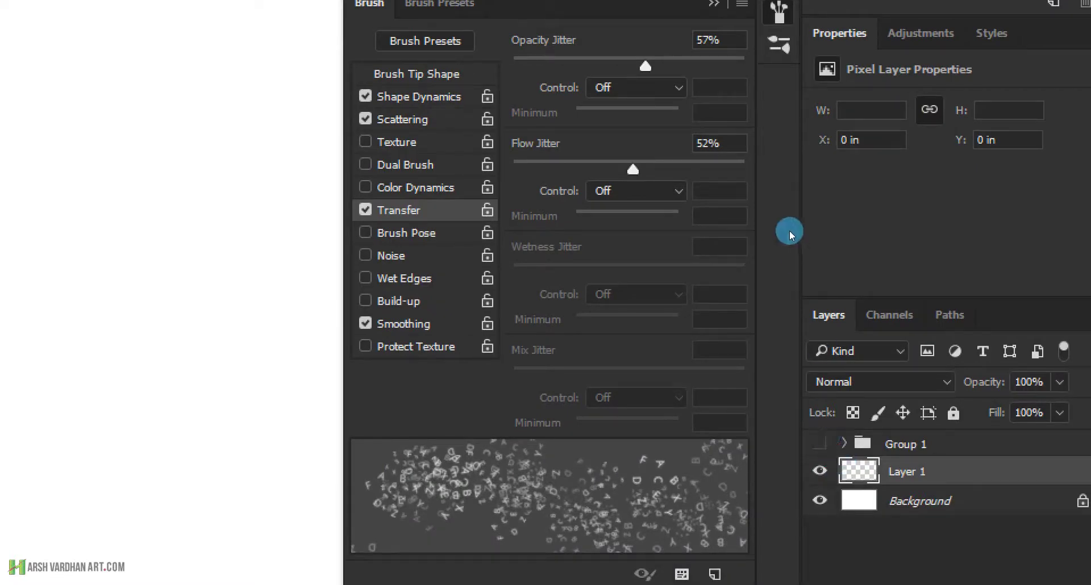
{"action": "left_click_drag", "start_coordinate": [822, 278], "coordinate": [794, 281]}
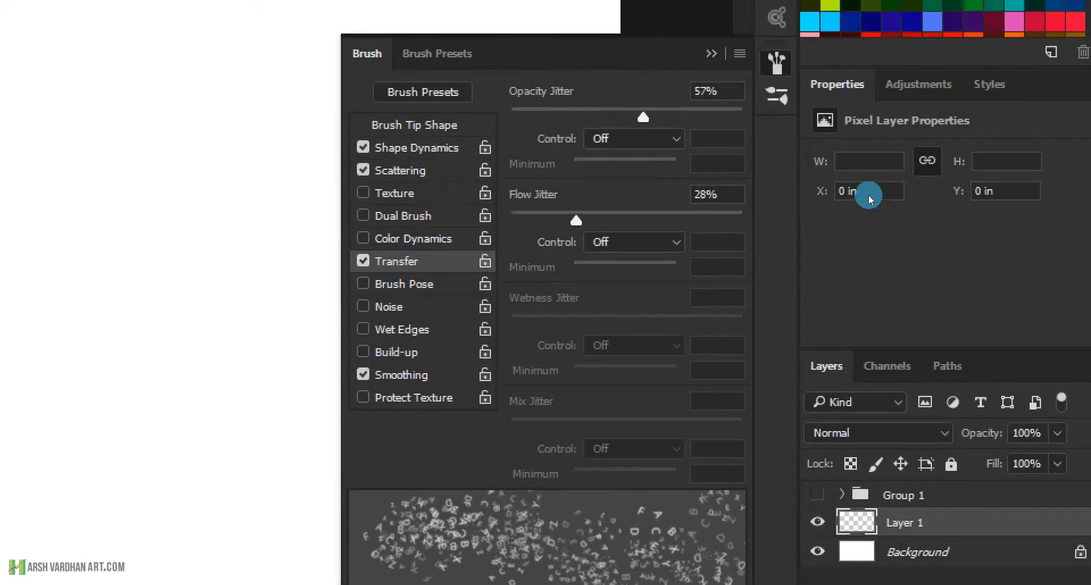
Step: Close the brush settings and paint scattered letters over the whole canvas on the empty layer
{"action": "key", "text": "F5"}
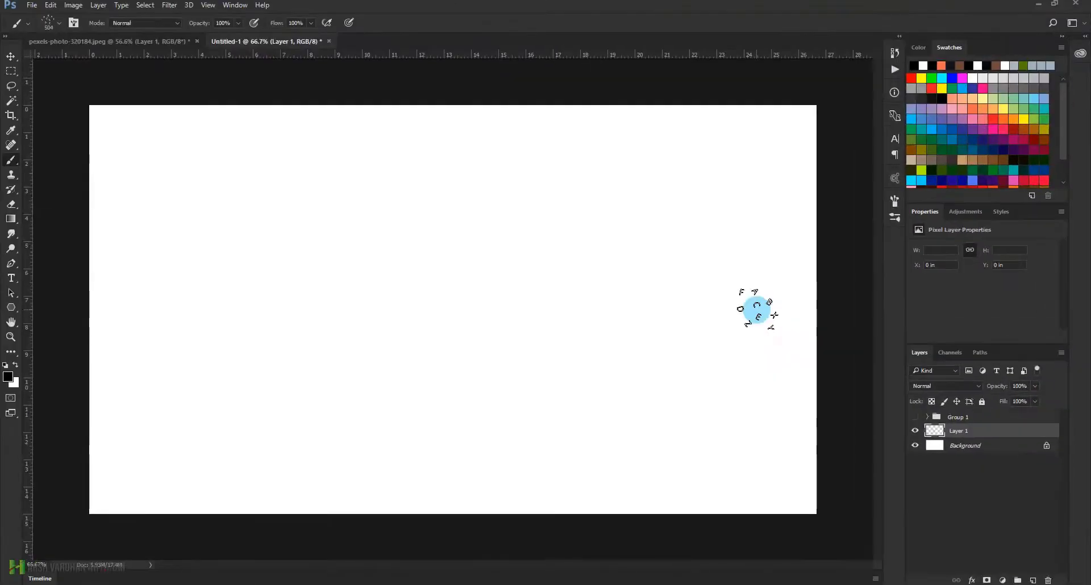
{"action": "mouse_move", "coordinate": [599, 314]}
{"action": "left_mouse_down"}
{"action": "mouse_move", "coordinate": [228, 267]}
{"action": "mouse_move", "coordinate": [284, 267]}
{"action": "mouse_move", "coordinate": [225, 274]}
{"action": "mouse_move", "coordinate": [342, 284]}
{"action": "mouse_move", "coordinate": [263, 312]}
{"action": "mouse_move", "coordinate": [376, 316]}
{"action": "mouse_move", "coordinate": [544, 258]}
{"action": "mouse_move", "coordinate": [593, 257]}
{"action": "mouse_move", "coordinate": [612, 221]}
{"action": "mouse_move", "coordinate": [646, 203]}
{"action": "mouse_move", "coordinate": [488, 201]}
{"action": "mouse_move", "coordinate": [217, 254]}
{"action": "mouse_move", "coordinate": [337, 295]}
{"action": "mouse_move", "coordinate": [303, 362]}
{"action": "mouse_move", "coordinate": [281, 372]}
{"action": "left_mouse_up"}
{"action": "mouse_move", "coordinate": [623, 359]}
{"action": "left_mouse_down"}
{"action": "mouse_move", "coordinate": [529, 414]}
{"action": "mouse_move", "coordinate": [348, 425]}
{"action": "mouse_move", "coordinate": [422, 453]}
{"action": "mouse_move", "coordinate": [406, 448]}
{"action": "mouse_move", "coordinate": [688, 239]}
{"action": "left_mouse_up"}
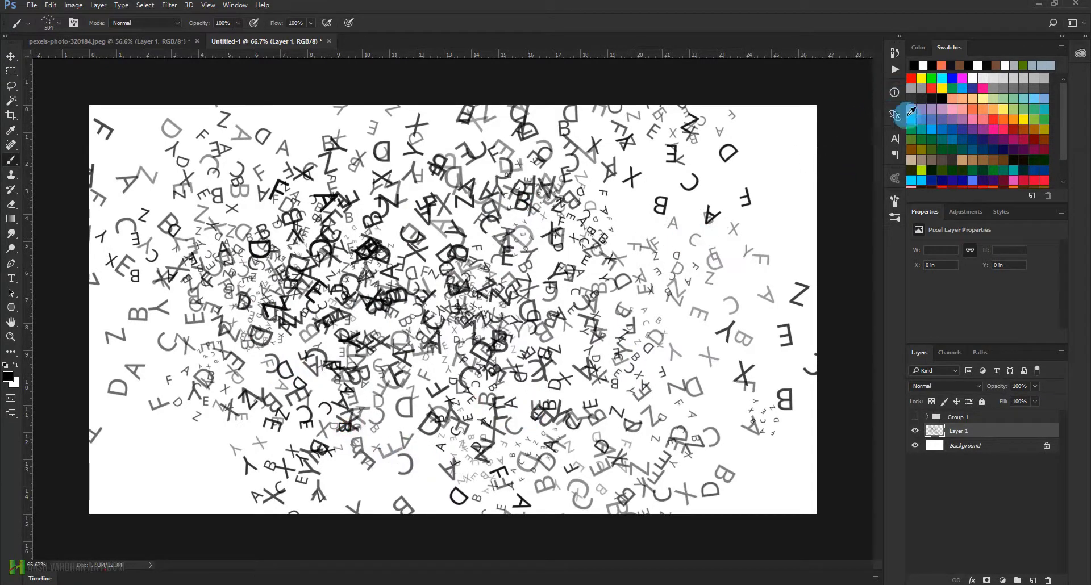
Step: Save the letter brush as a new preset named "Alphabet Brush" plus the artist's brand name, capturing the brush size, and close the brush settings
{"action": "left_click", "coordinate": [896, 142]}
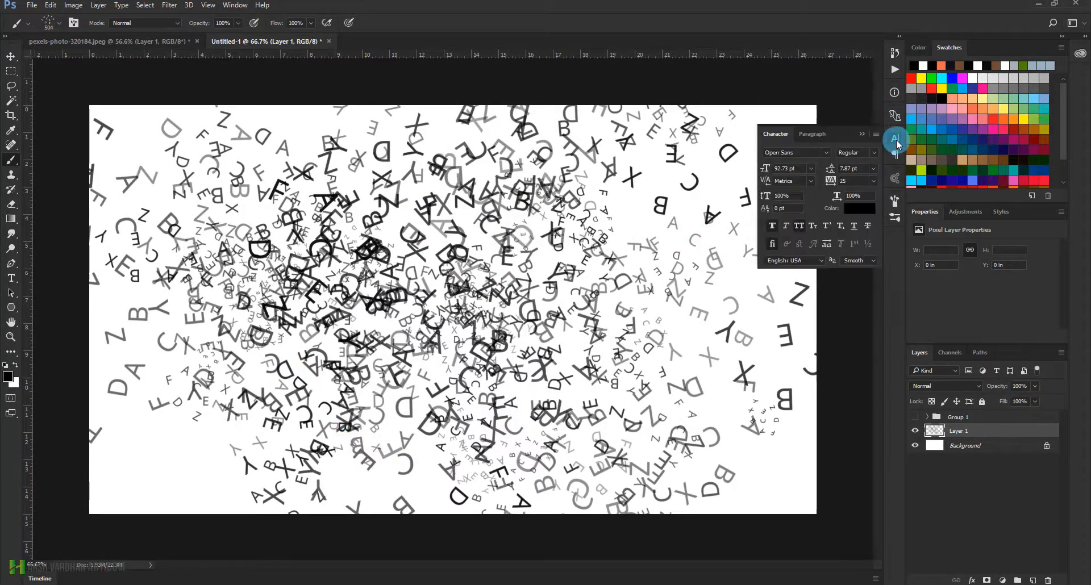
{"action": "left_click", "coordinate": [894, 201]}
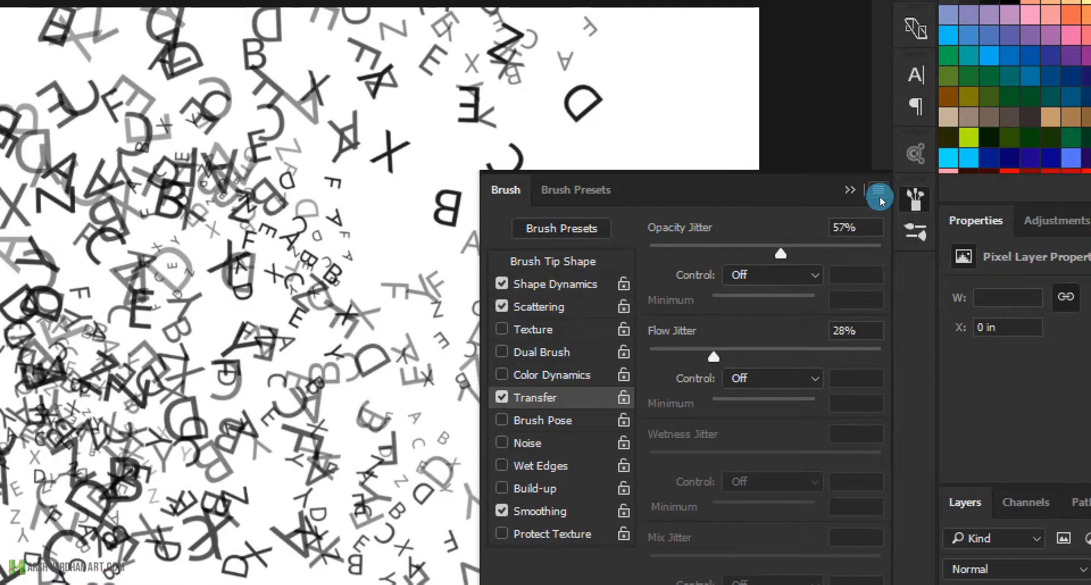
{"action": "left_click", "coordinate": [875, 199]}
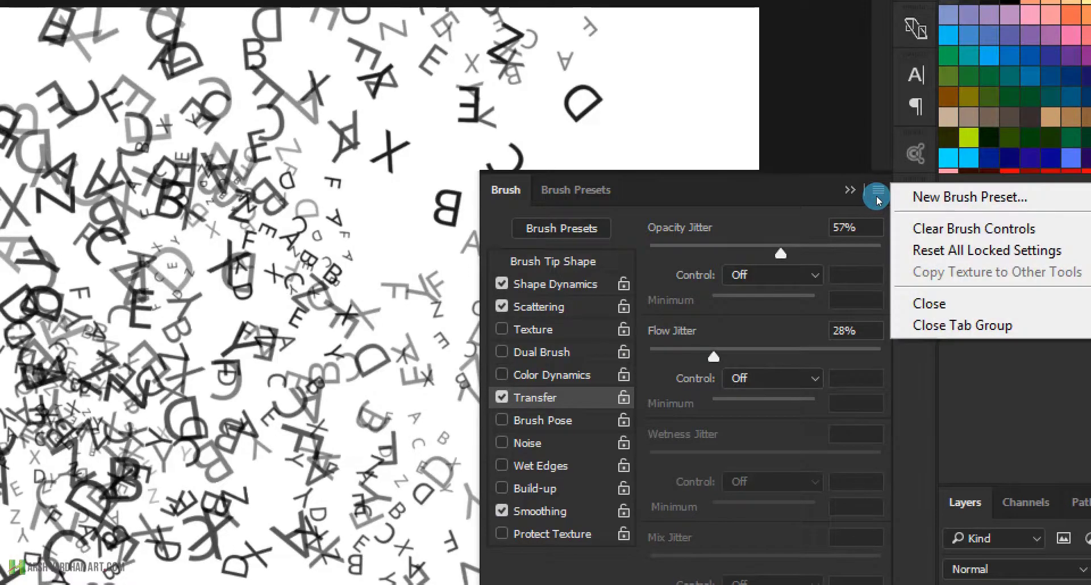
{"action": "left_click", "coordinate": [918, 198]}
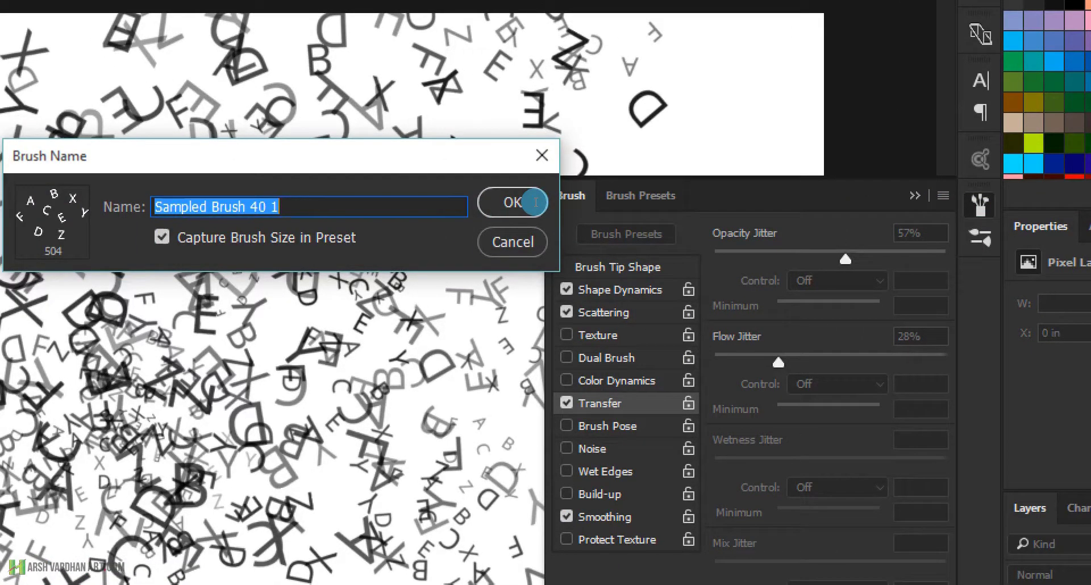
{"action": "type", "text": "Alpha"}
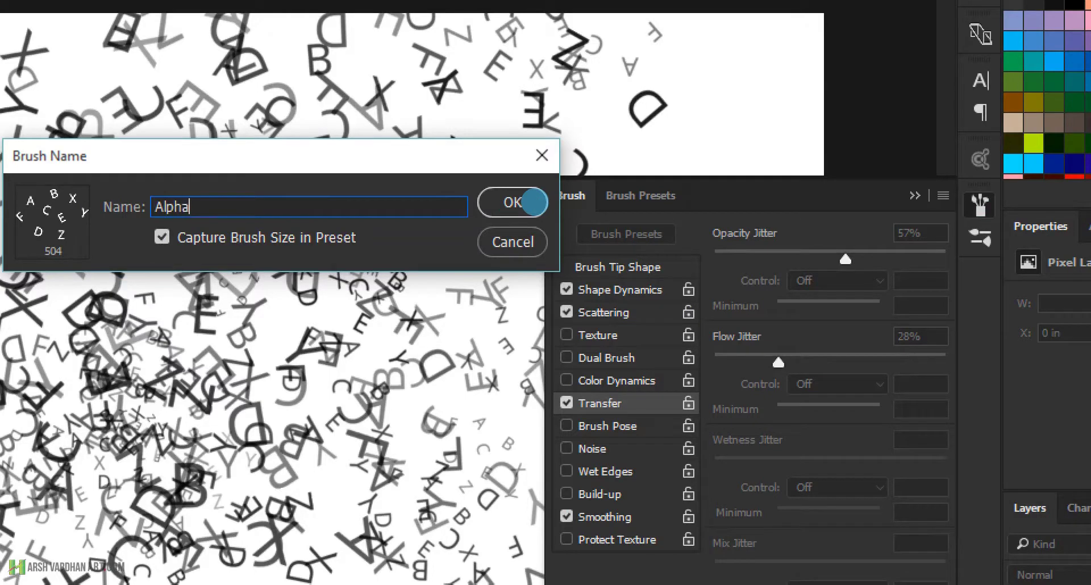
{"action": "type", "text": "bet Brush harsh"}
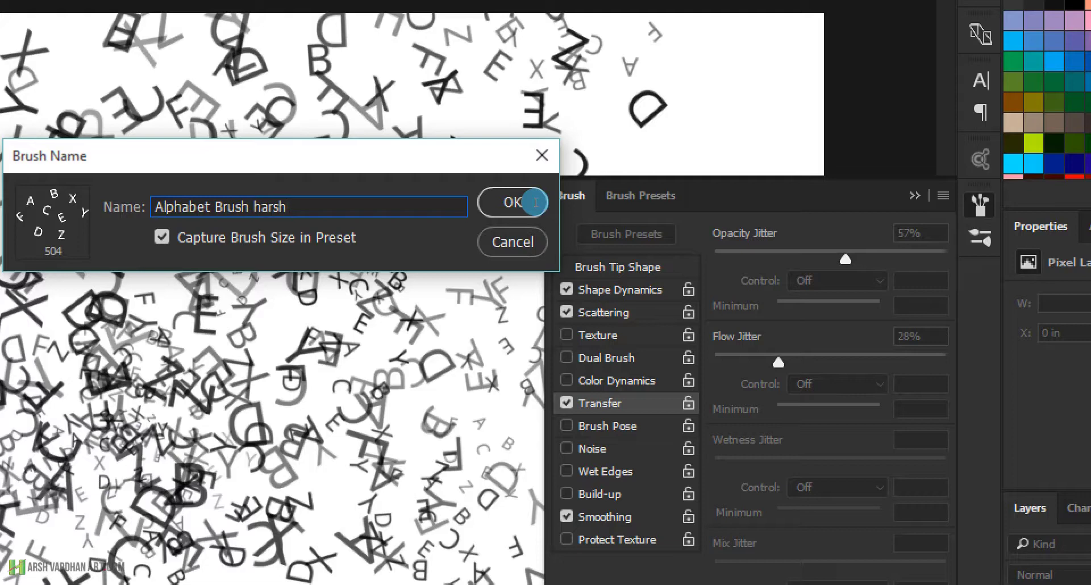
{"action": "type", "text": "vardhanart"}
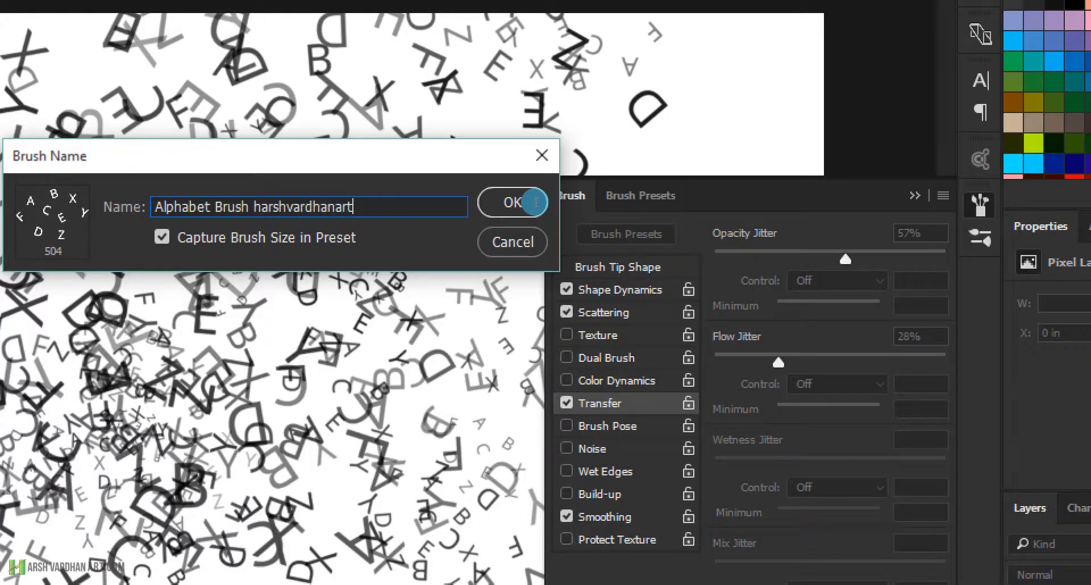
{"action": "left_click", "coordinate": [512, 202]}
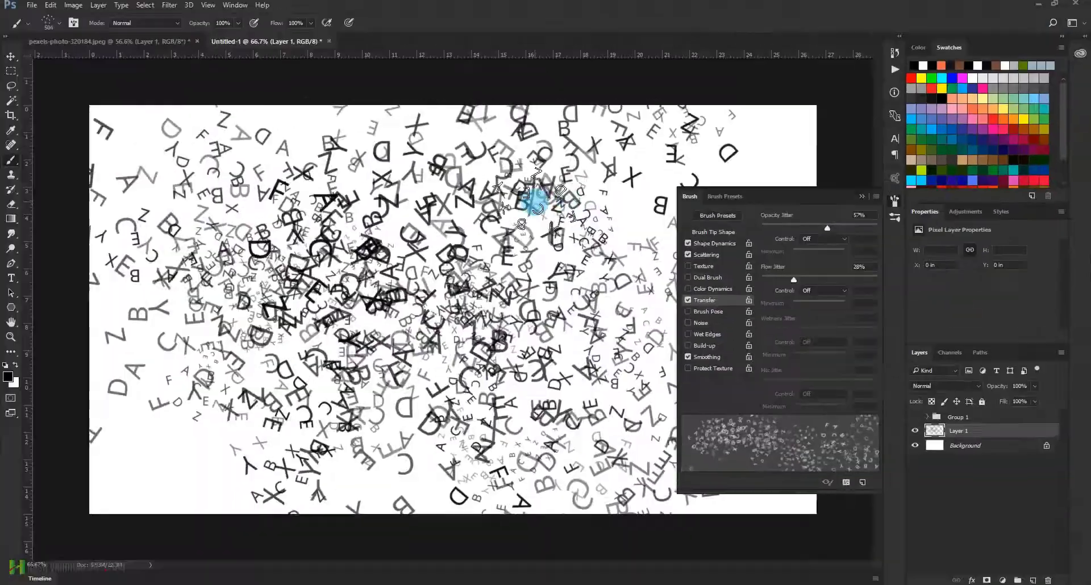
{"action": "left_click", "coordinate": [894, 201]}
Step: Close the untitled letters document without saving it and return to the photo document
{"action": "left_click", "coordinate": [328, 41]}
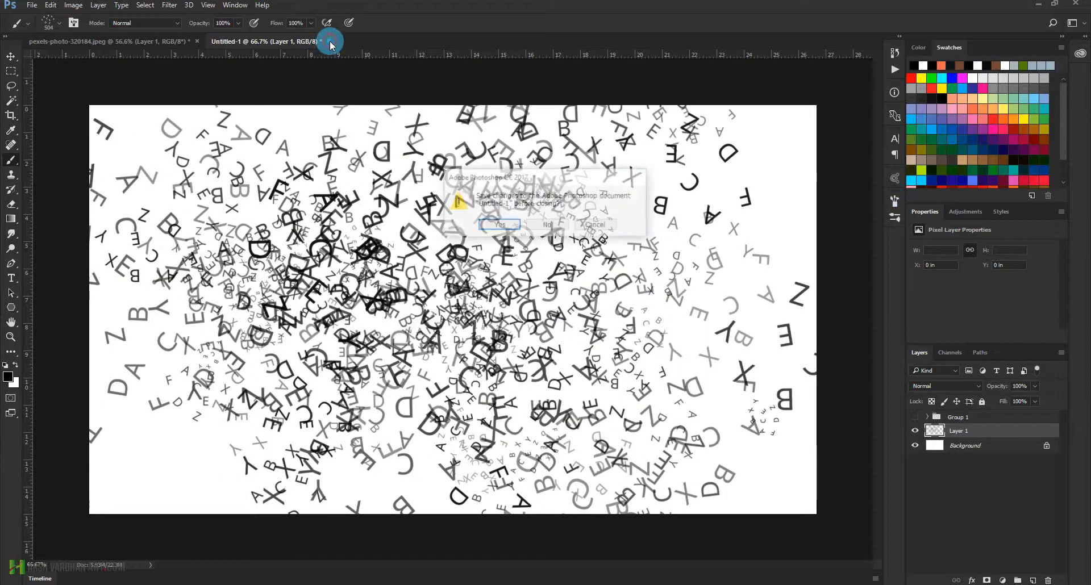
{"action": "left_click", "coordinate": [547, 225]}
{"action": "left_click", "coordinate": [630, 234]}
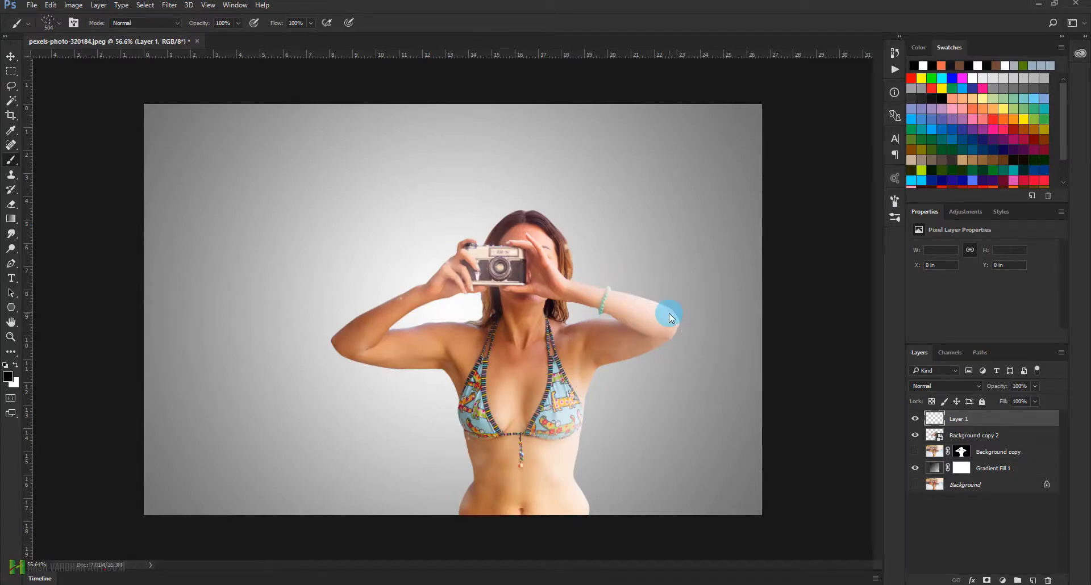
Step: Save the photo document as "alphabet dispersion effect" in Photoshop format with layers in the PSD NEw folder
{"action": "key", "text": "ctrl+shift+s"}
{"action": "left_click_drag", "start_coordinate": [139, 166], "coordinate": [139, 105]}
{"action": "left_click", "coordinate": [49, 87]}
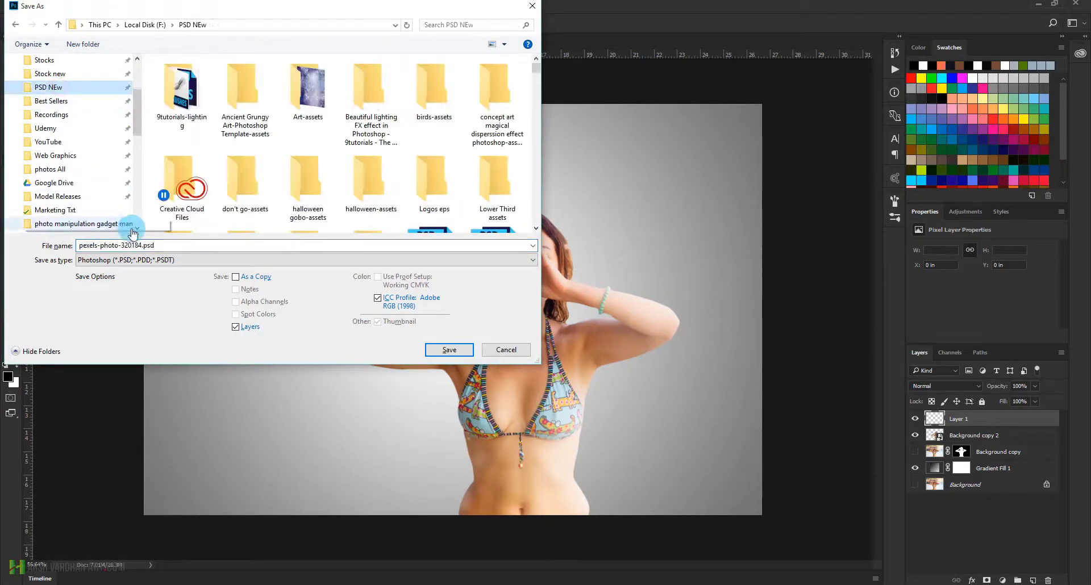
{"action": "left_click", "coordinate": [163, 245]}
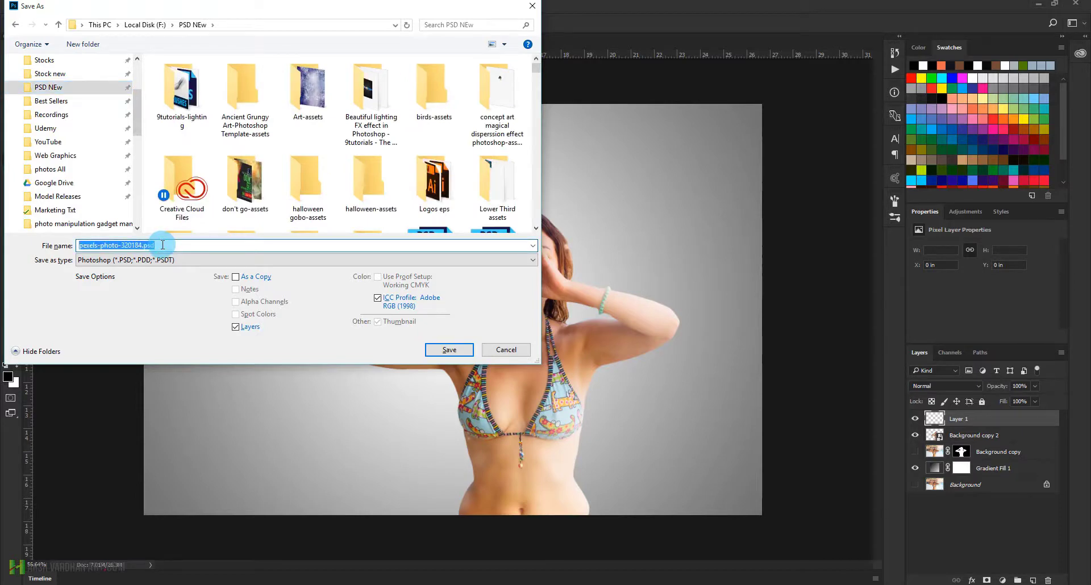
{"action": "type", "text": "alphabet dispersion effect"}
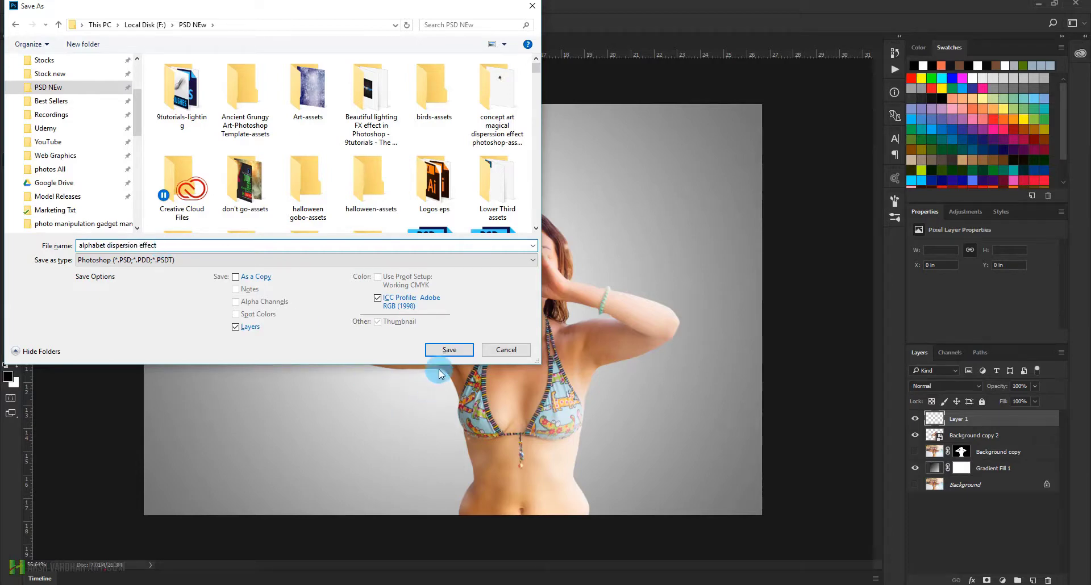
{"action": "left_click", "coordinate": [449, 349]}
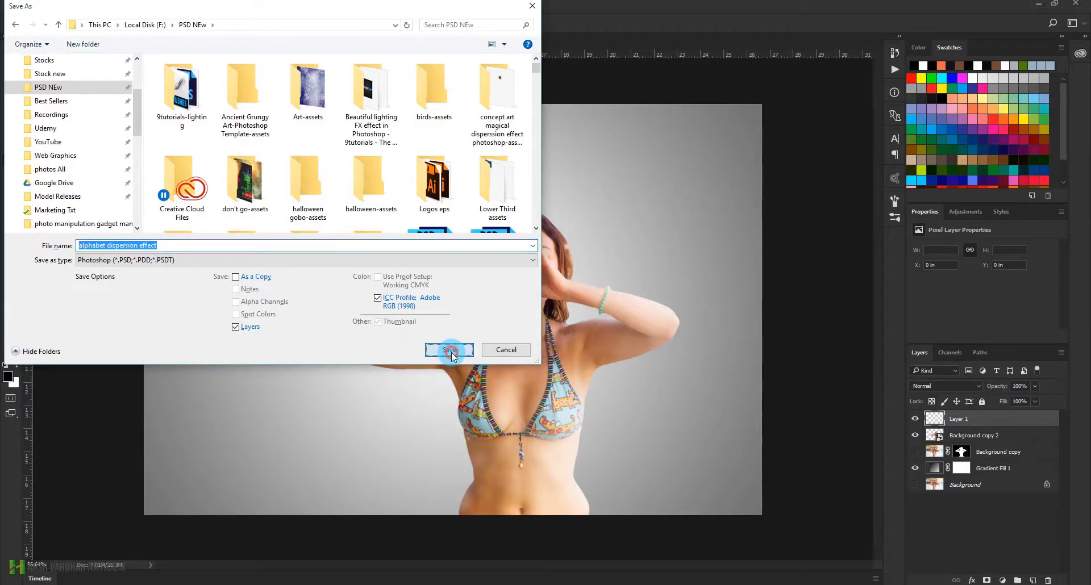
Step: Purge all stored histories and cached data
{"action": "left_click", "coordinate": [51, 5]}
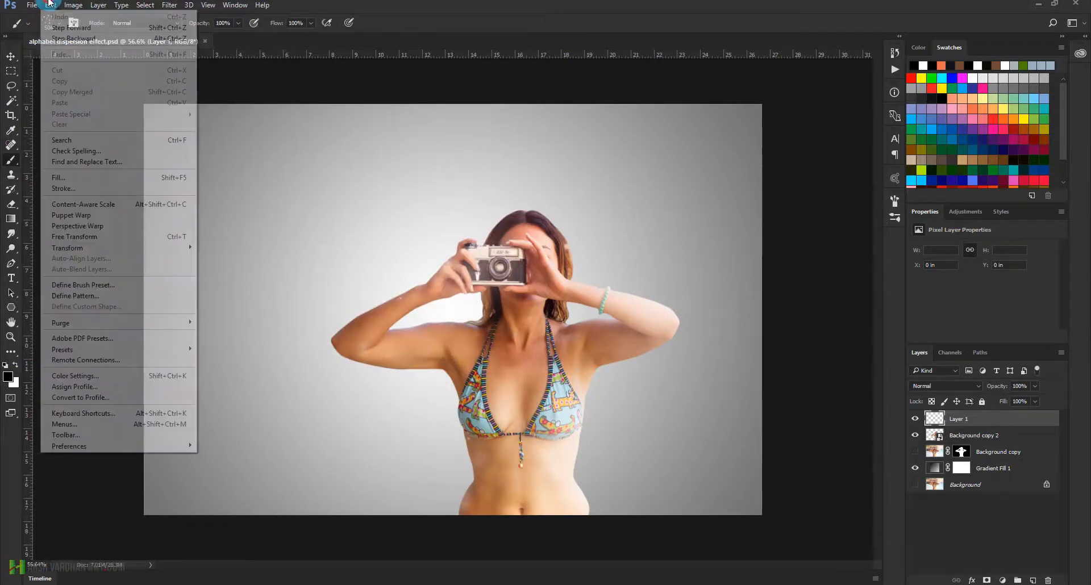
{"action": "mouse_move", "coordinate": [86, 322]}
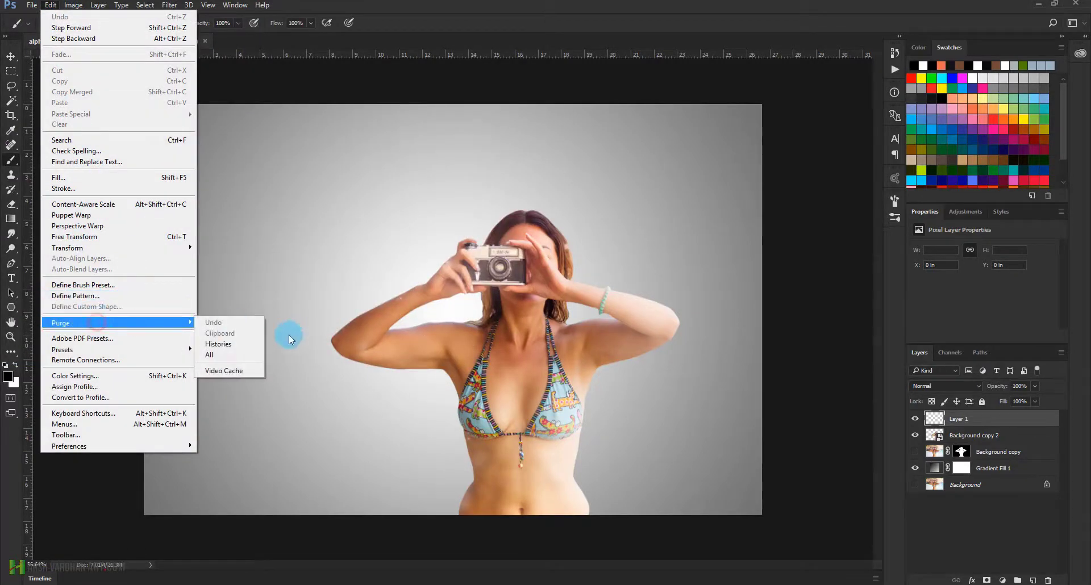
{"action": "left_click", "coordinate": [225, 358]}
Step: Hide Layer 1 and rename the Background copy 2 layer as girl
{"action": "left_click", "coordinate": [915, 435]}
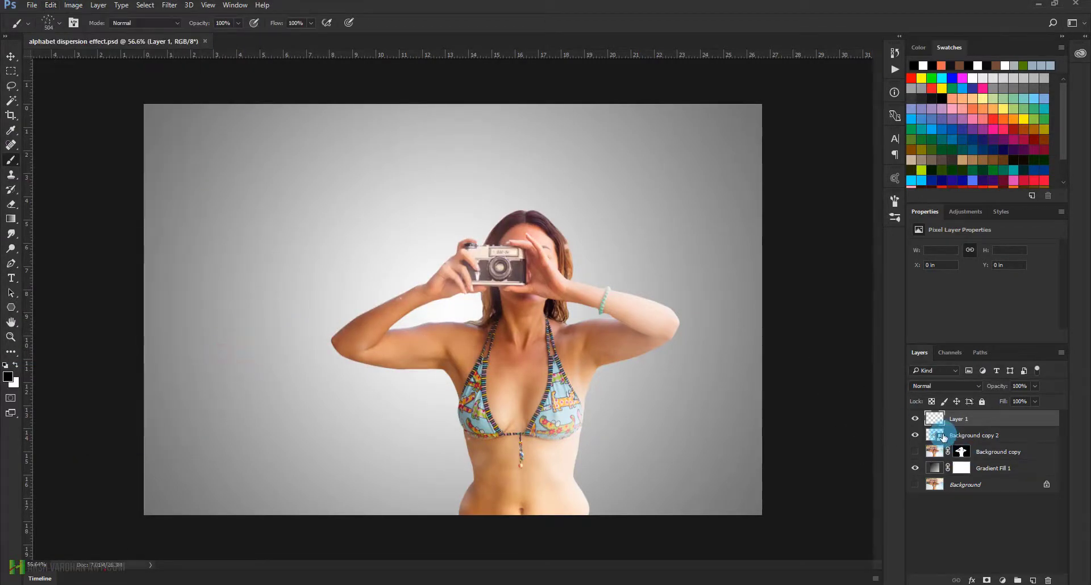
{"action": "left_click", "coordinate": [915, 419]}
{"action": "left_click", "coordinate": [936, 437]}
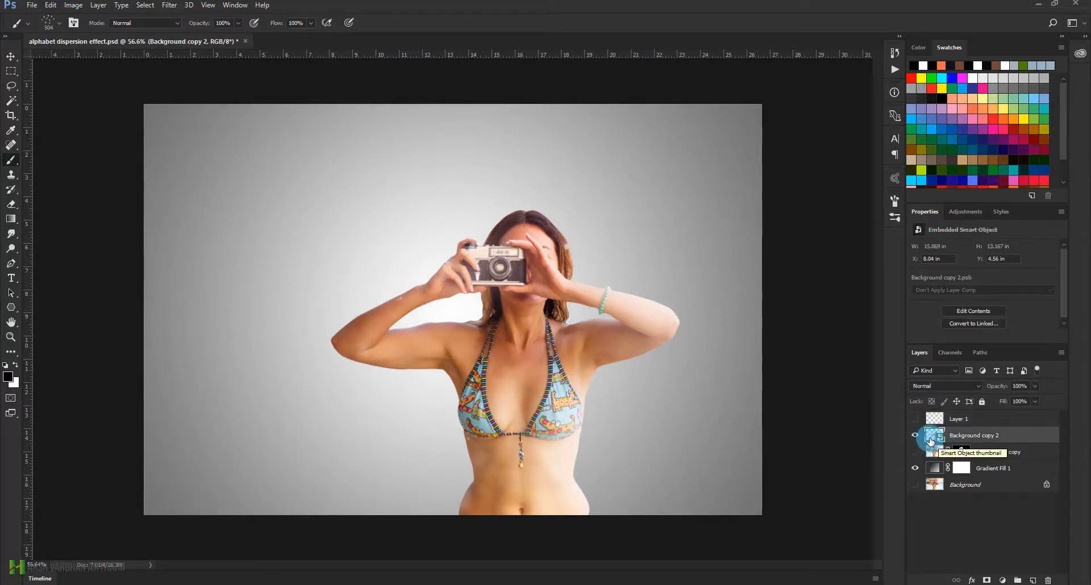
{"action": "left_click", "coordinate": [915, 436]}
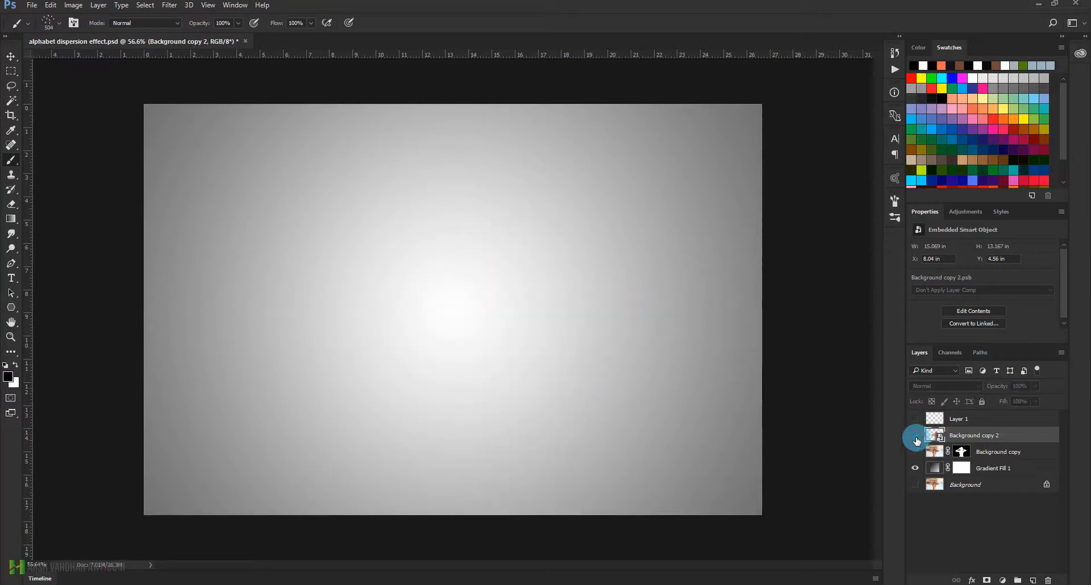
{"action": "left_click", "coordinate": [915, 437]}
{"action": "double_click", "coordinate": [964, 435]}
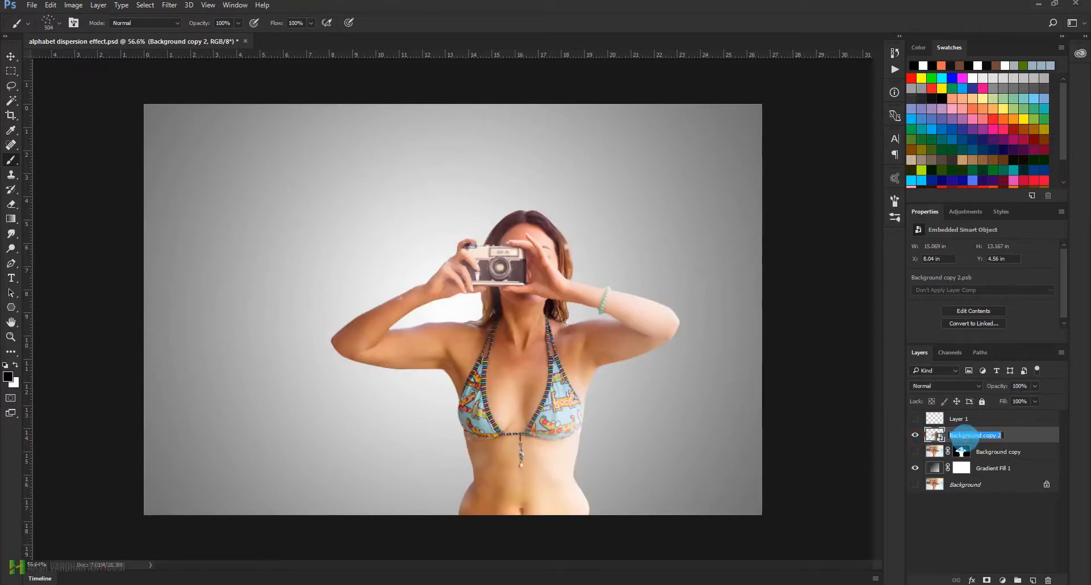
{"action": "type", "text": "girl"}
{"action": "key", "text": "Return"}
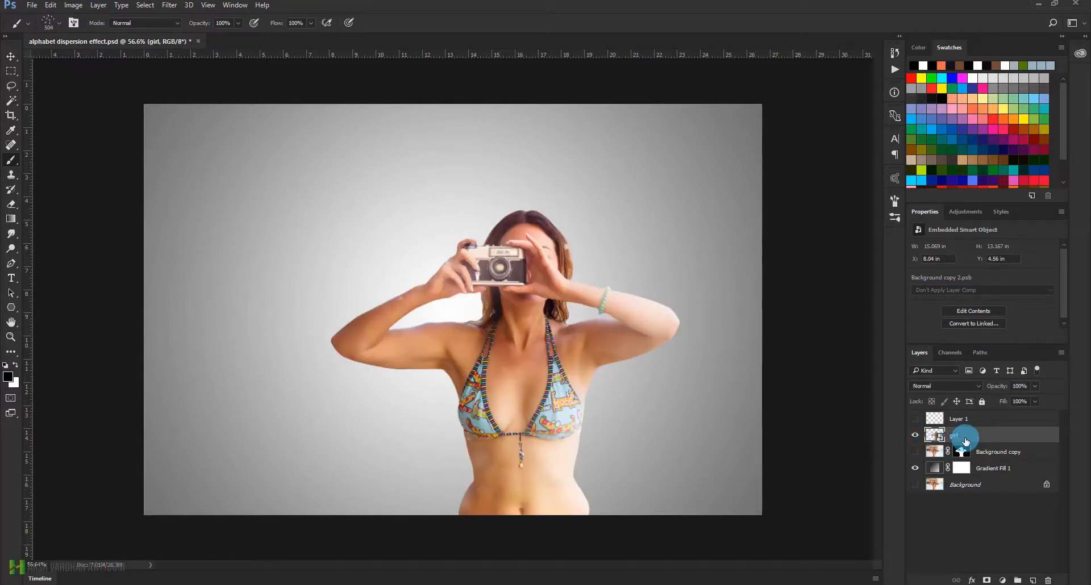
Step: Duplicate the girl layer and hide the duplicate above the original
{"action": "key", "text": "ctrl+j"}
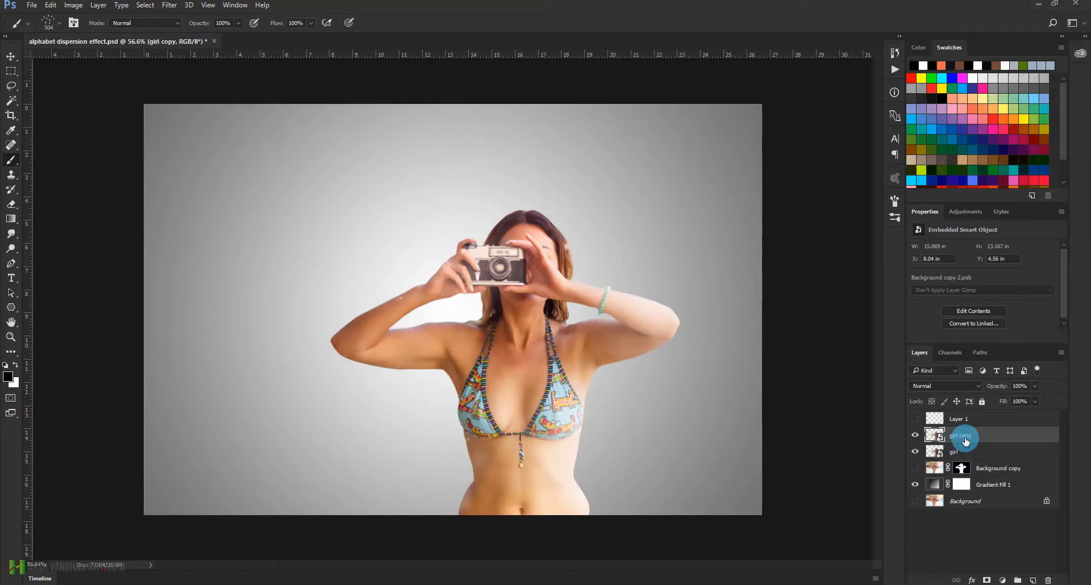
{"action": "left_click", "coordinate": [914, 435]}
{"action": "left_click", "coordinate": [914, 435]}
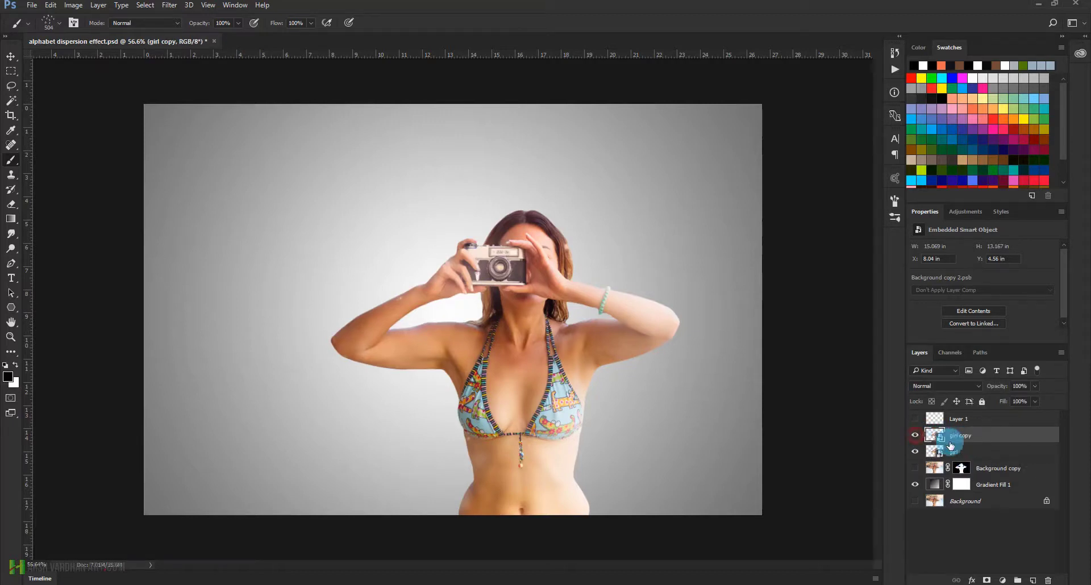
{"action": "left_click", "coordinate": [943, 454]}
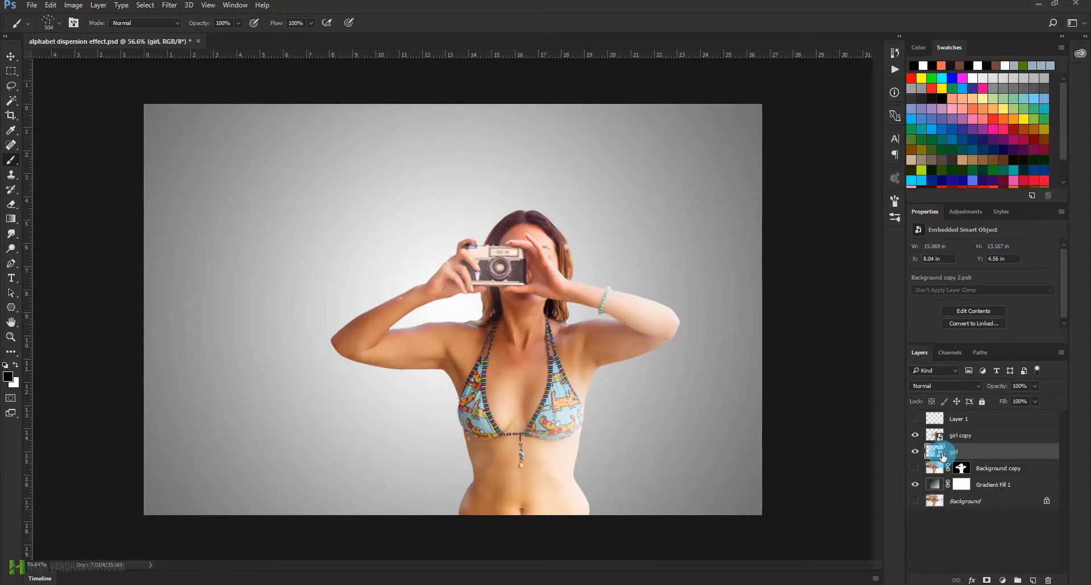
{"action": "left_click", "coordinate": [917, 450]}
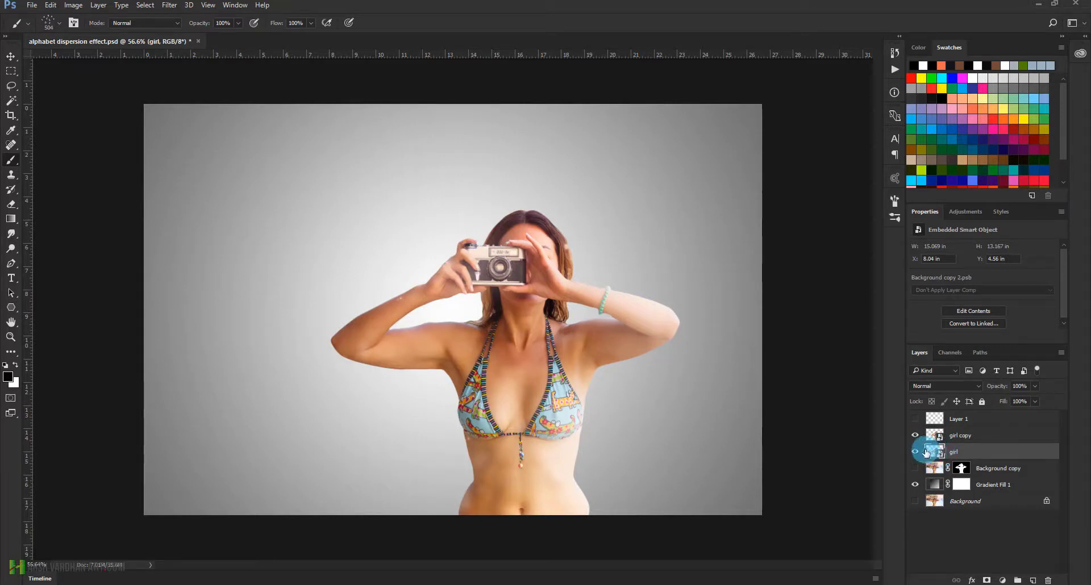
{"action": "left_click", "coordinate": [918, 447]}
{"action": "left_click", "coordinate": [916, 438]}
{"action": "left_click", "coordinate": [920, 438]}
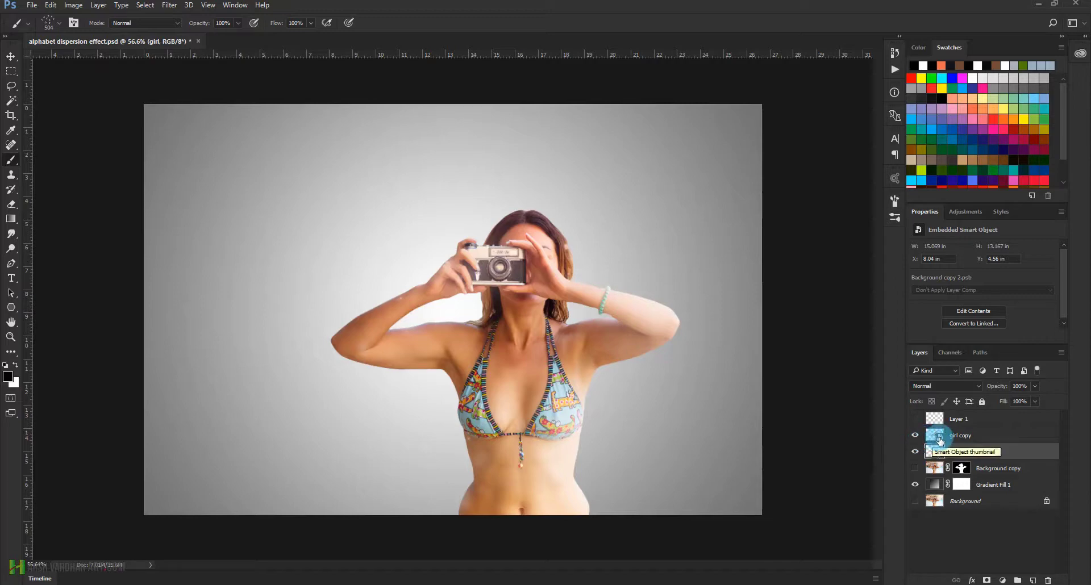
{"action": "left_click", "coordinate": [914, 436]}
{"action": "left_click", "coordinate": [915, 436]}
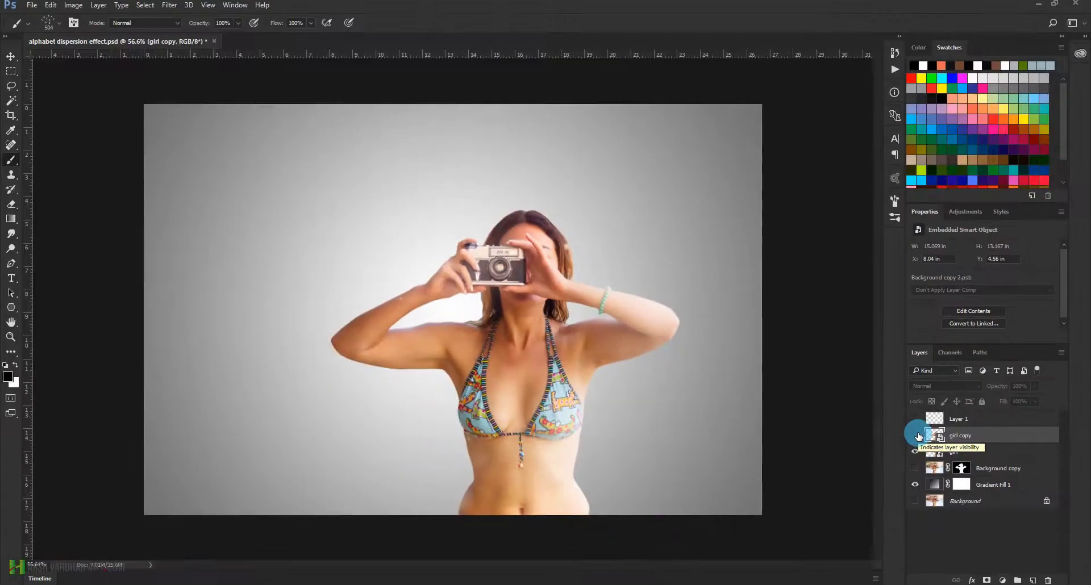
Step: Free-transform the original girl layer, stretching it horizontally toward the canvas's left edge to a width of 127.33%
{"action": "left_click", "coordinate": [936, 465]}
{"action": "left_click", "coordinate": [936, 455]}
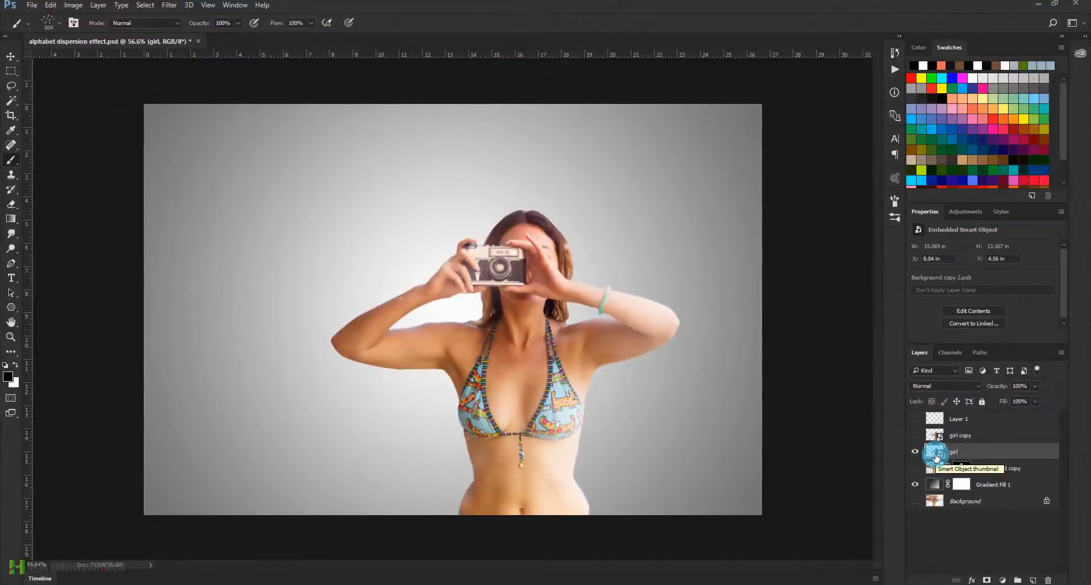
{"action": "left_click", "coordinate": [557, 343]}
{"action": "key", "text": "ctrl+t"}
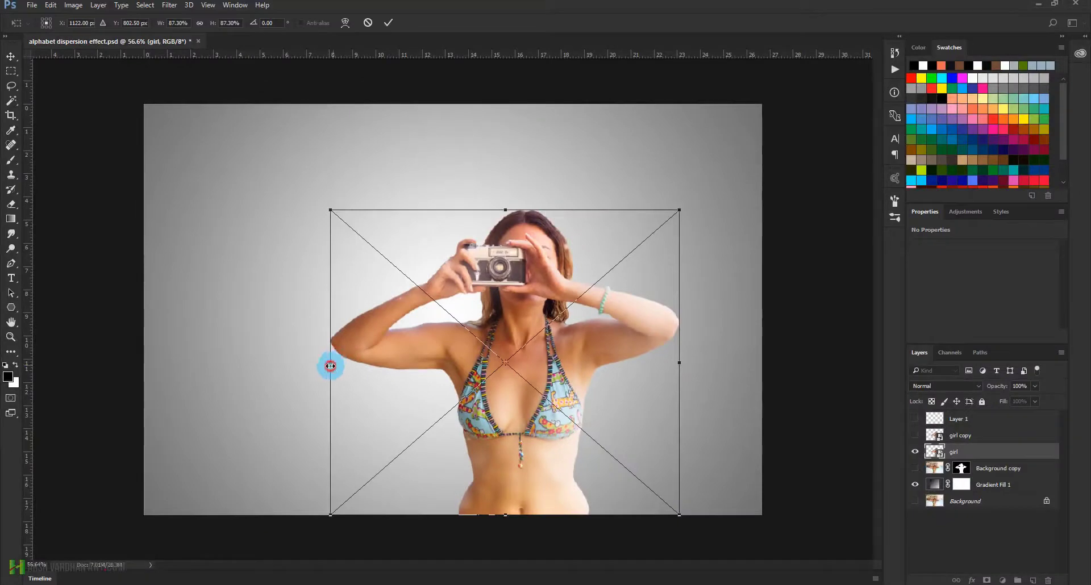
{"action": "left_click_drag", "start_coordinate": [327, 364], "coordinate": [172, 368]}
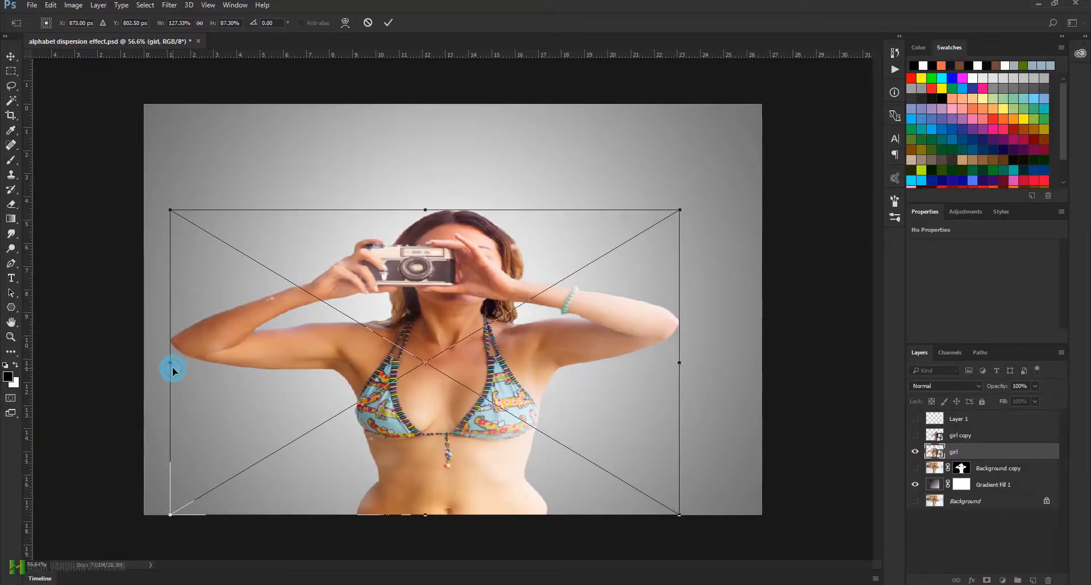
Step: Warp the stretched girl, pulling her body and the camera up and toward the canvas's left side, and apply the transform
{"action": "right_click", "coordinate": [238, 342]}
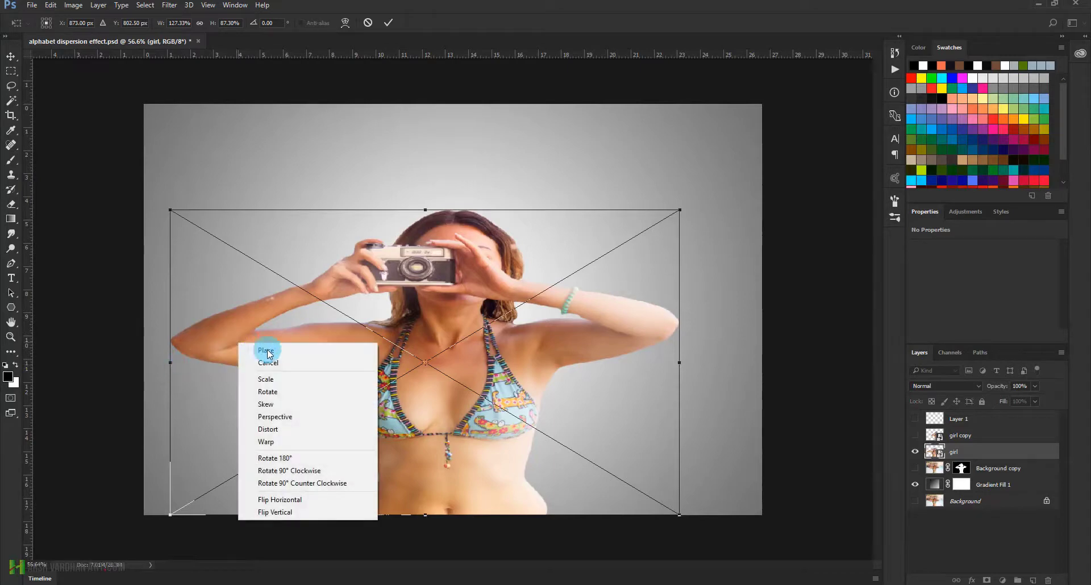
{"action": "left_click", "coordinate": [274, 441]}
{"action": "left_click_drag", "start_coordinate": [329, 385], "coordinate": [331, 311]}
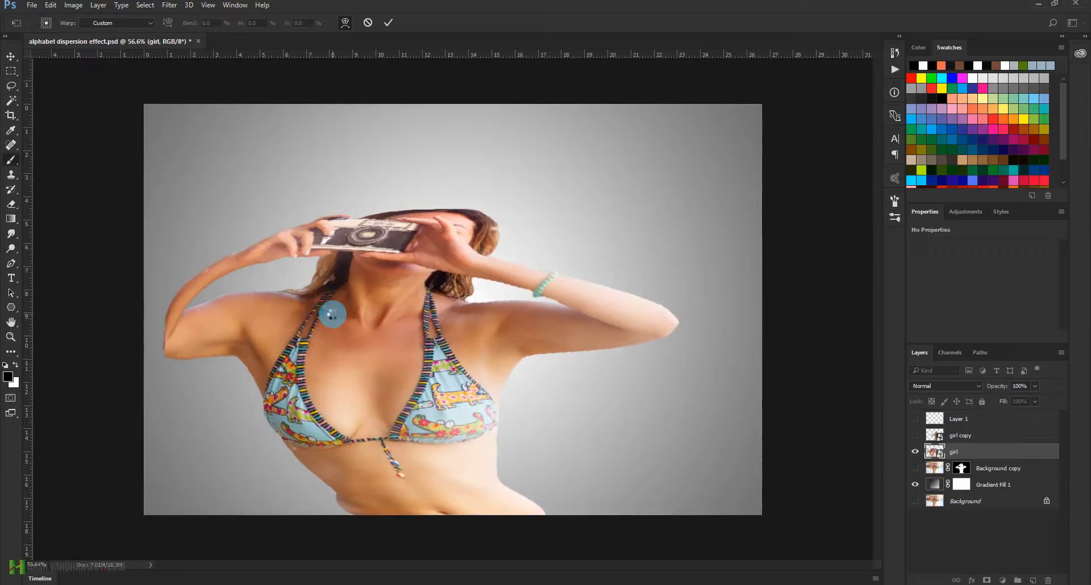
{"action": "key", "text": "Return"}
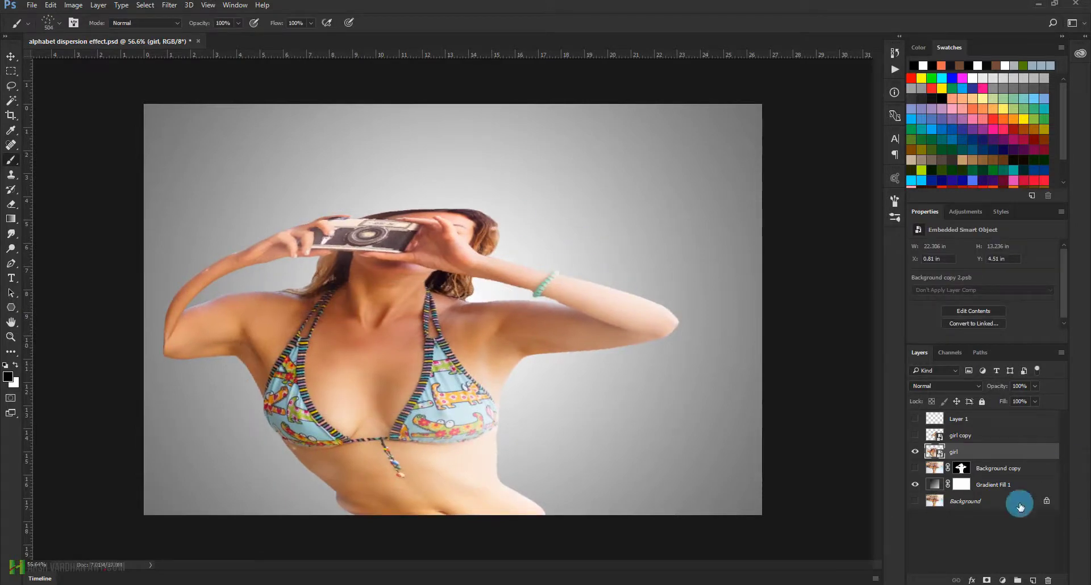
Step: Show the girl copy layer over the warped figure and select the warped girl layer
{"action": "left_click", "coordinate": [914, 435]}
{"action": "left_click", "coordinate": [921, 435]}
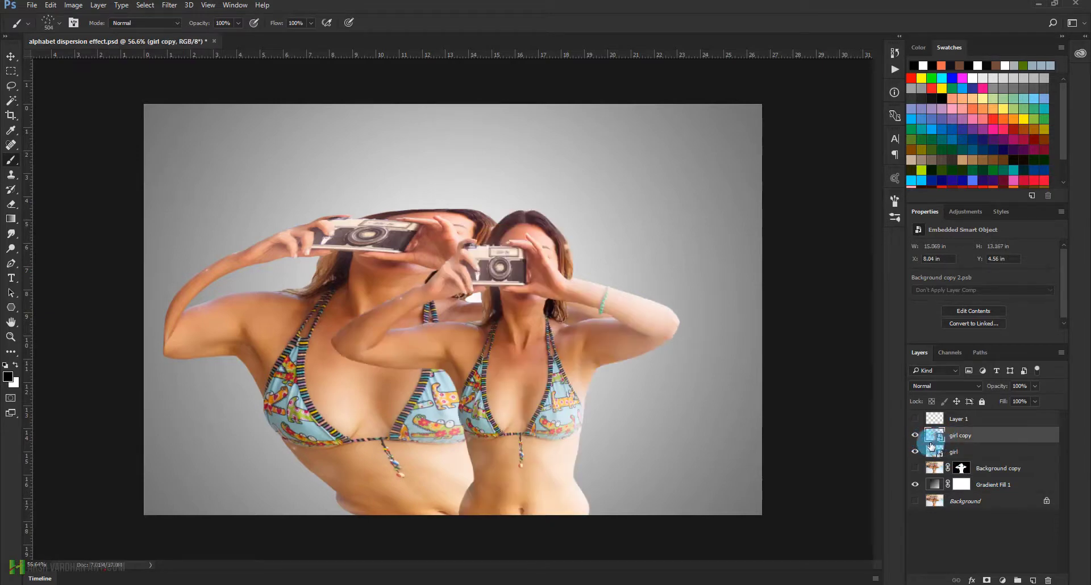
{"action": "left_click", "coordinate": [925, 450]}
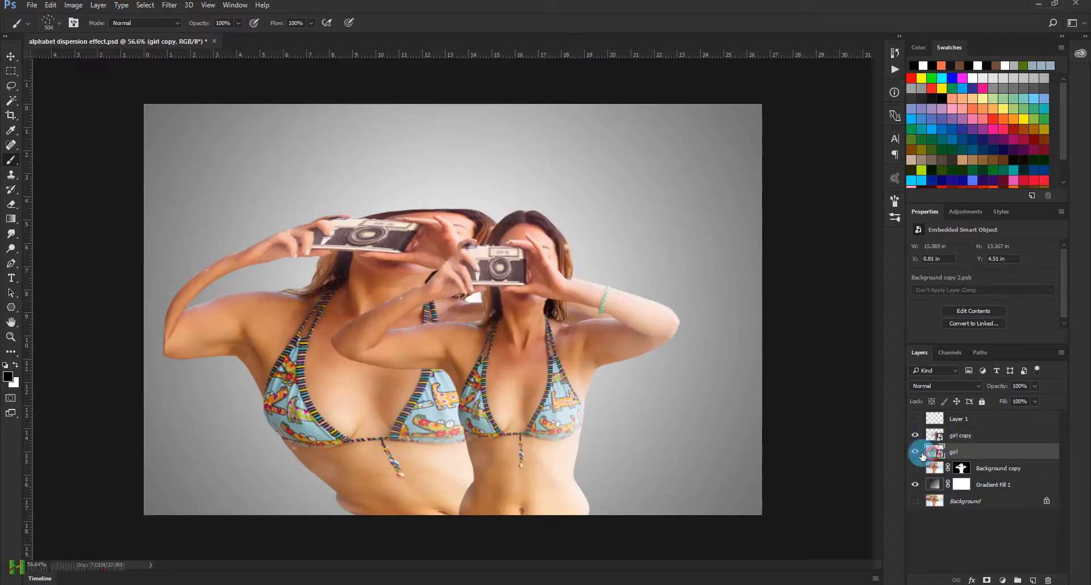
Step: Hide the girl copy layer and add a black layer mask that conceals the warped girl layer
{"action": "left_click", "coordinate": [915, 435]}
{"action": "left_click", "coordinate": [937, 453]}
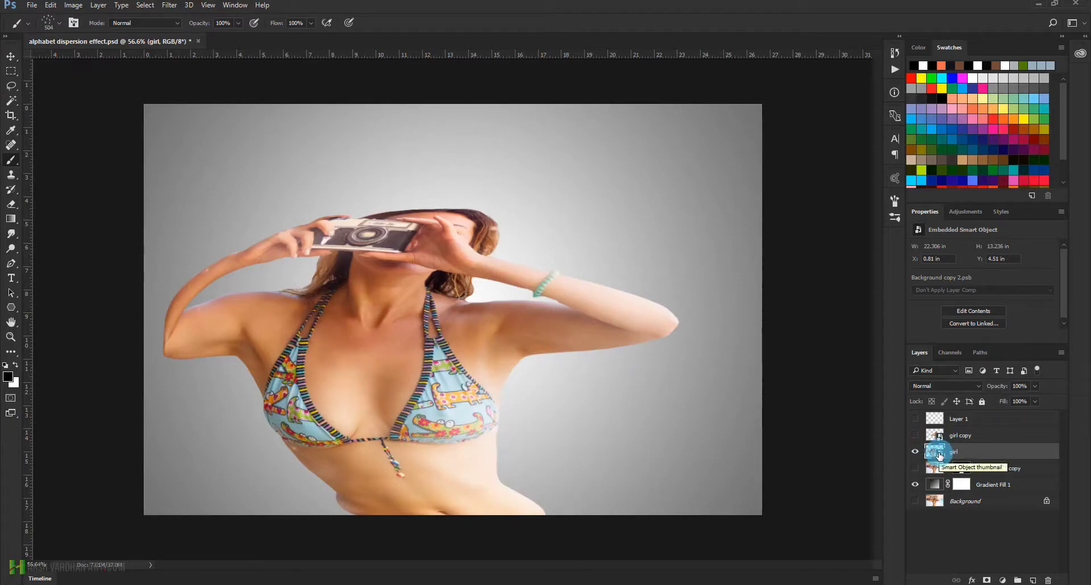
{"action": "left_click", "coordinate": [943, 454]}
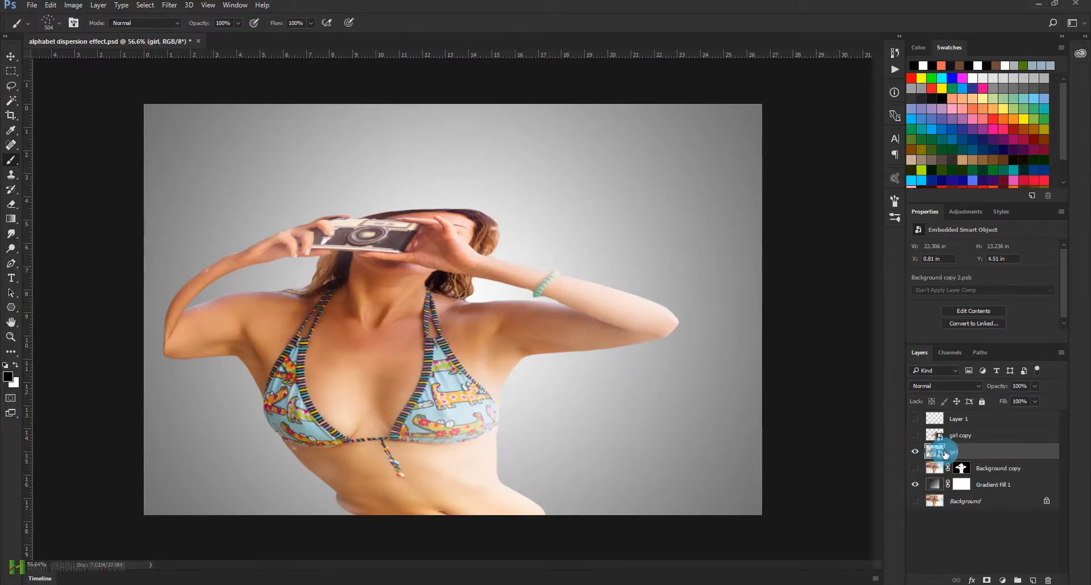
{"action": "left_click", "coordinate": [986, 580]}
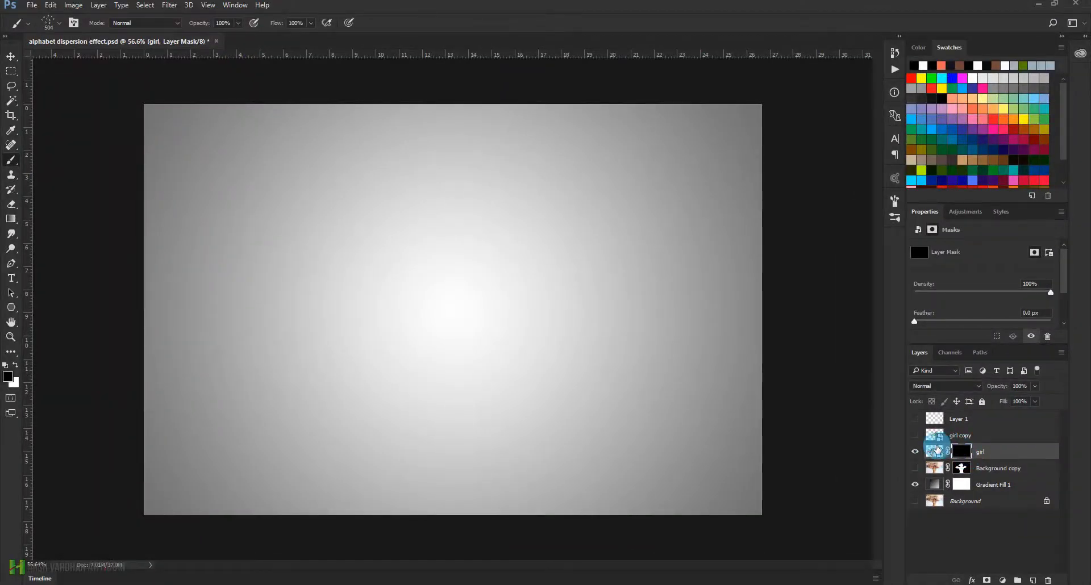
Step: Show the girl copy layer and paint white letter-brush strokes on the girl layer's mask, revealing letter-shaped pieces of the warped figure beside her
{"action": "left_click", "coordinate": [916, 436]}
{"action": "left_click", "coordinate": [934, 437]}
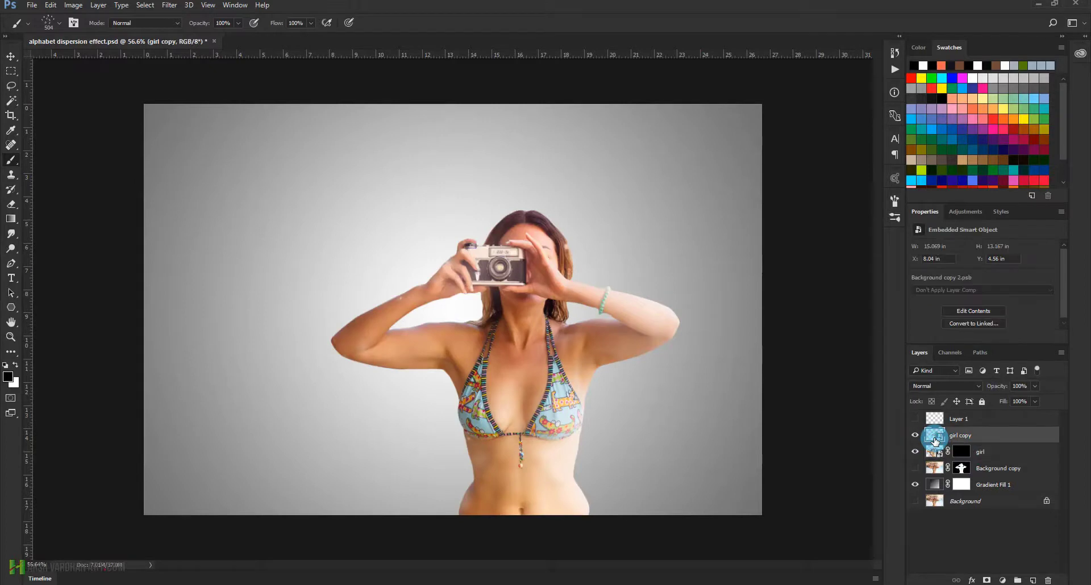
{"action": "left_click", "coordinate": [961, 453]}
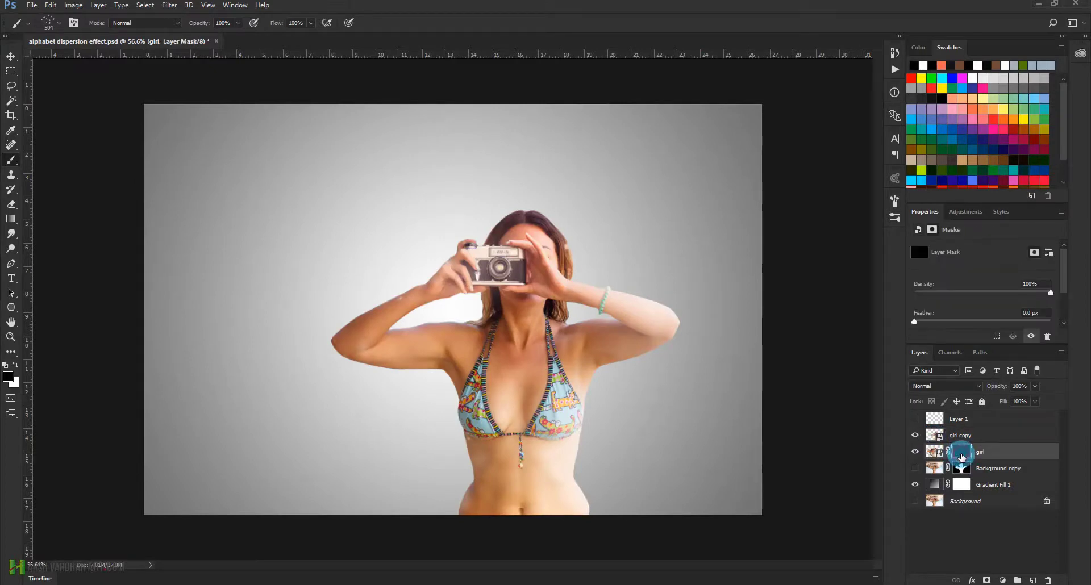
{"action": "left_click", "coordinate": [935, 436]}
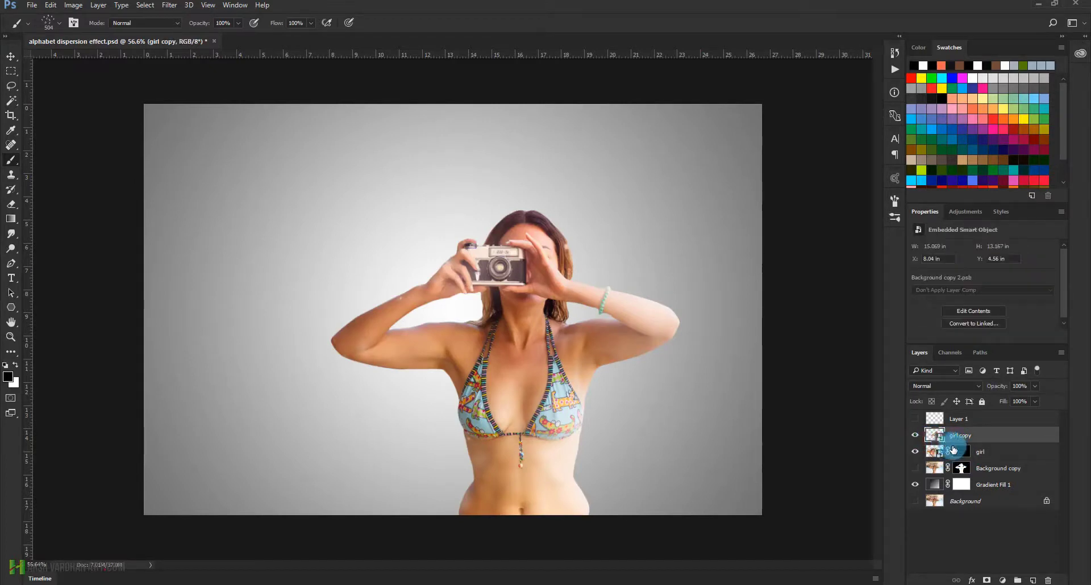
{"action": "left_click", "coordinate": [959, 454]}
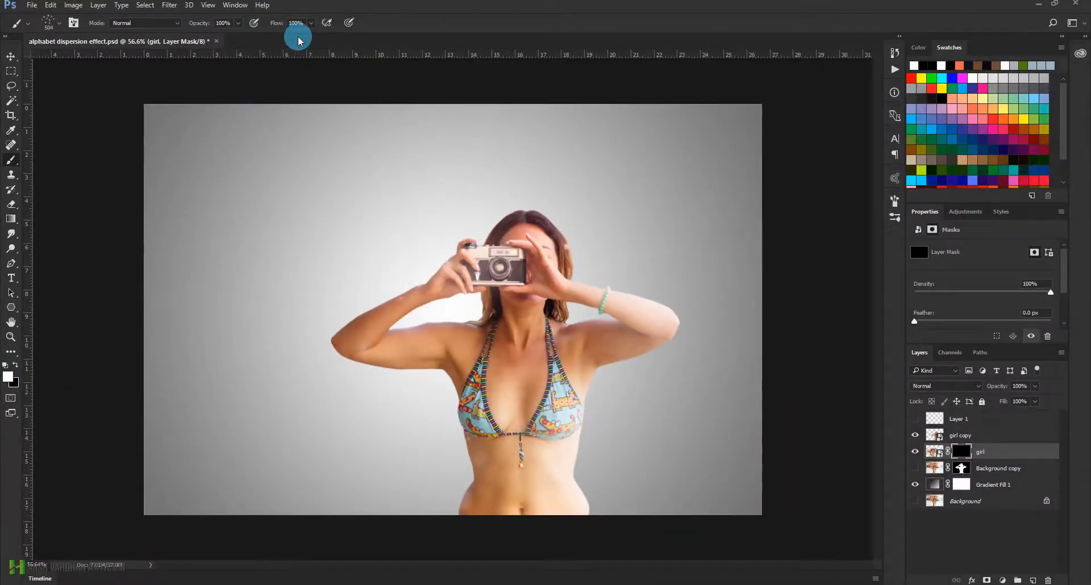
{"action": "left_click", "coordinate": [429, 369]}
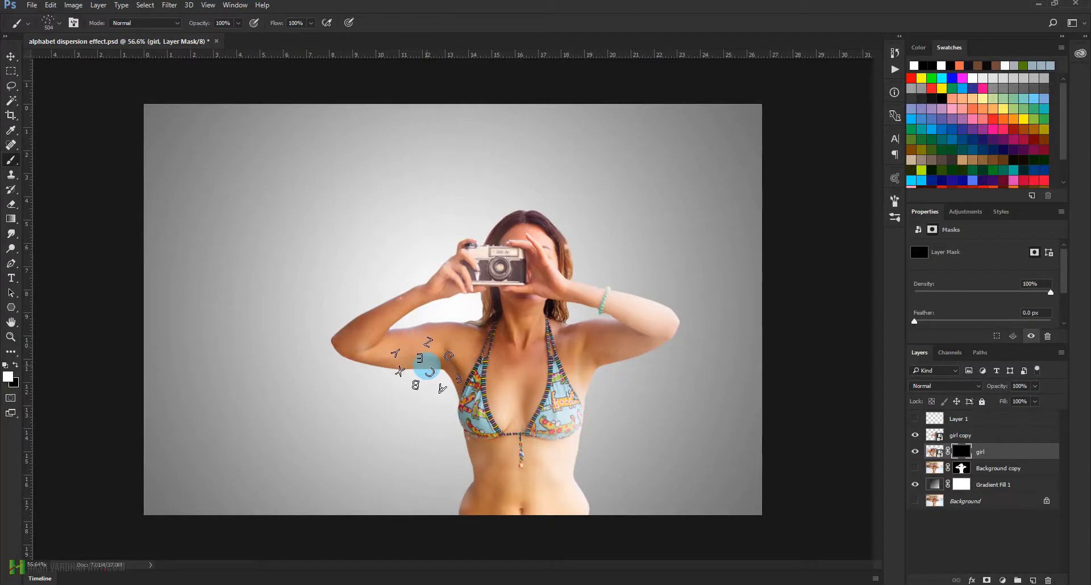
{"action": "key", "text": "bracketleft"}
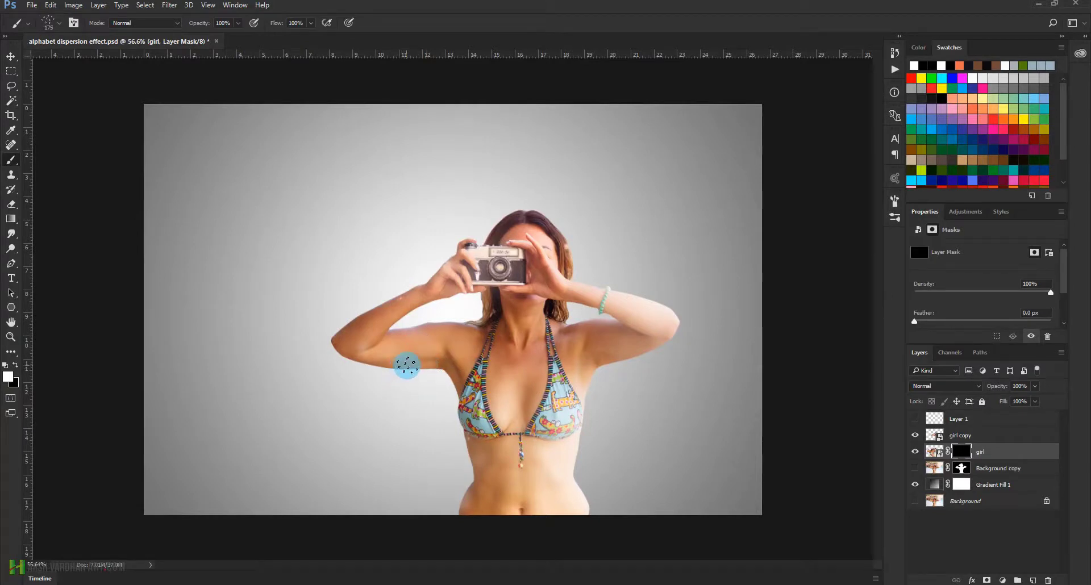
{"action": "mouse_move", "coordinate": [404, 374]}
{"action": "left_mouse_down"}
{"action": "mouse_move", "coordinate": [369, 376]}
{"action": "mouse_move", "coordinate": [405, 385]}
{"action": "mouse_move", "coordinate": [318, 354]}
{"action": "mouse_move", "coordinate": [340, 316]}
{"action": "mouse_move", "coordinate": [323, 321]}
{"action": "mouse_move", "coordinate": [358, 307]}
{"action": "mouse_move", "coordinate": [275, 297]}
{"action": "mouse_move", "coordinate": [238, 272]}
{"action": "mouse_move", "coordinate": [294, 282]}
{"action": "mouse_move", "coordinate": [280, 279]}
{"action": "mouse_move", "coordinate": [321, 339]}
{"action": "mouse_move", "coordinate": [237, 363]}
{"action": "mouse_move", "coordinate": [339, 390]}
{"action": "mouse_move", "coordinate": [366, 427]}
{"action": "mouse_move", "coordinate": [391, 426]}
{"action": "mouse_move", "coordinate": [416, 390]}
{"action": "mouse_move", "coordinate": [401, 386]}
{"action": "mouse_move", "coordinate": [417, 375]}
{"action": "mouse_move", "coordinate": [384, 359]}
{"action": "mouse_move", "coordinate": [360, 326]}
{"action": "mouse_move", "coordinate": [366, 304]}
{"action": "mouse_move", "coordinate": [389, 297]}
{"action": "mouse_move", "coordinate": [383, 283]}
{"action": "mouse_move", "coordinate": [400, 277]}
{"action": "mouse_move", "coordinate": [359, 253]}
{"action": "mouse_move", "coordinate": [392, 273]}
{"action": "mouse_move", "coordinate": [374, 300]}
{"action": "mouse_move", "coordinate": [388, 317]}
{"action": "mouse_move", "coordinate": [261, 297]}
{"action": "mouse_move", "coordinate": [313, 336]}
{"action": "mouse_move", "coordinate": [226, 377]}
{"action": "mouse_move", "coordinate": [297, 412]}
{"action": "mouse_move", "coordinate": [416, 423]}
{"action": "mouse_move", "coordinate": [391, 409]}
{"action": "mouse_move", "coordinate": [429, 421]}
{"action": "mouse_move", "coordinate": [395, 440]}
{"action": "mouse_move", "coordinate": [438, 425]}
{"action": "mouse_move", "coordinate": [407, 441]}
{"action": "mouse_move", "coordinate": [420, 458]}
{"action": "mouse_move", "coordinate": [358, 467]}
{"action": "mouse_move", "coordinate": [434, 487]}
{"action": "mouse_move", "coordinate": [379, 480]}
{"action": "mouse_move", "coordinate": [414, 446]}
{"action": "mouse_move", "coordinate": [365, 366]}
{"action": "mouse_move", "coordinate": [402, 253]}
{"action": "mouse_move", "coordinate": [449, 253]}
{"action": "mouse_move", "coordinate": [422, 237]}
{"action": "mouse_move", "coordinate": [451, 236]}
{"action": "mouse_move", "coordinate": [433, 226]}
{"action": "mouse_move", "coordinate": [443, 223]}
{"action": "mouse_move", "coordinate": [398, 234]}
{"action": "mouse_move", "coordinate": [398, 270]}
{"action": "mouse_move", "coordinate": [372, 293]}
{"action": "mouse_move", "coordinate": [374, 338]}
{"action": "mouse_move", "coordinate": [330, 423]}
{"action": "mouse_move", "coordinate": [312, 402]}
{"action": "mouse_move", "coordinate": [336, 470]}
{"action": "mouse_move", "coordinate": [403, 475]}
{"action": "mouse_move", "coordinate": [425, 438]}
{"action": "left_mouse_up"}
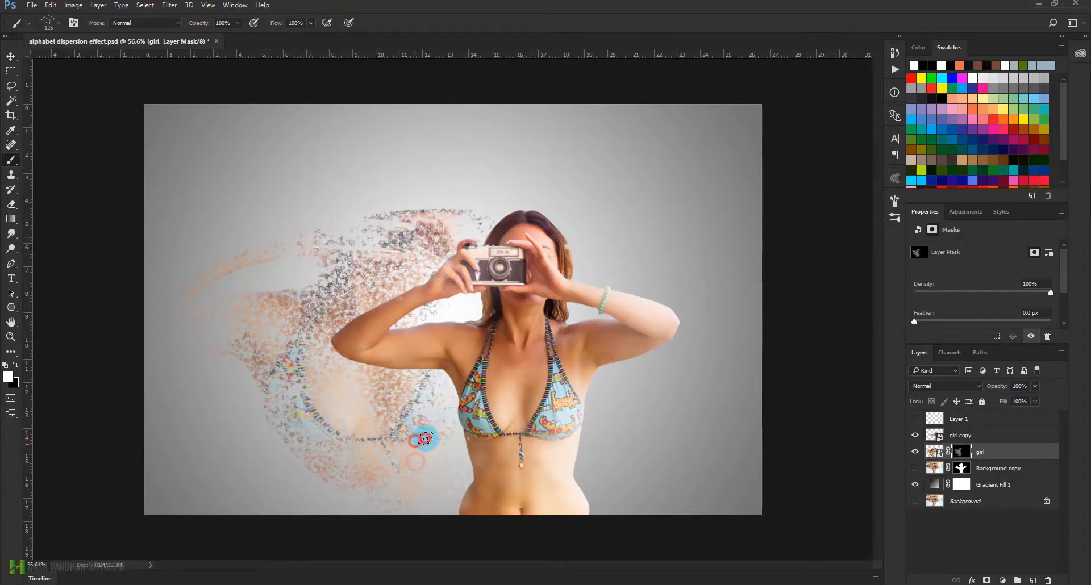
Step: Show and select Layer 1, sample a reddish skin tone from the dispersion, and scatter letters in it from the arm toward the canvas's left edge
{"action": "left_click", "coordinate": [930, 436]}
{"action": "left_click", "coordinate": [914, 418]}
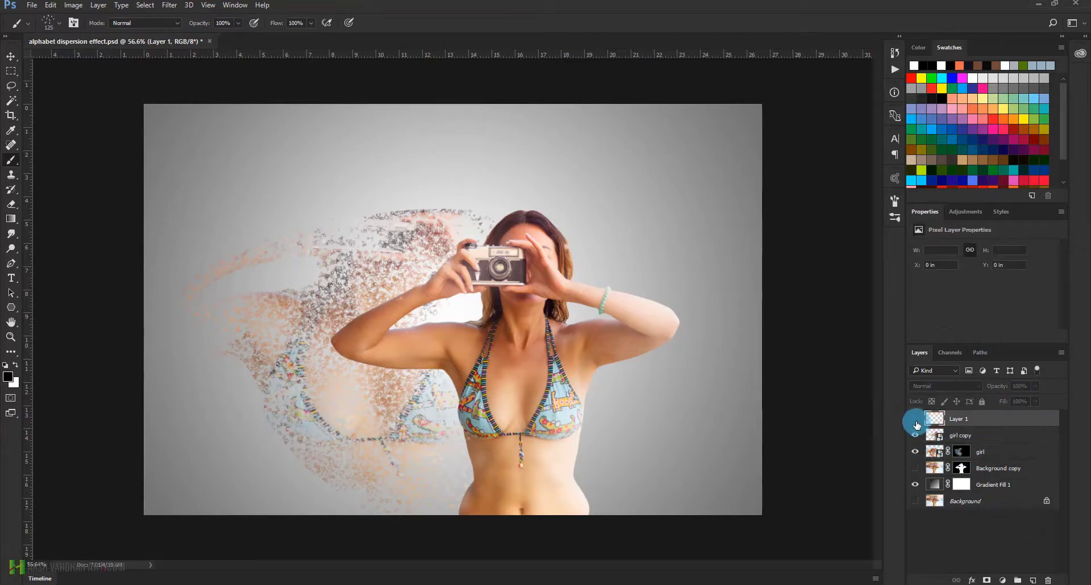
{"action": "left_click", "coordinate": [963, 429]}
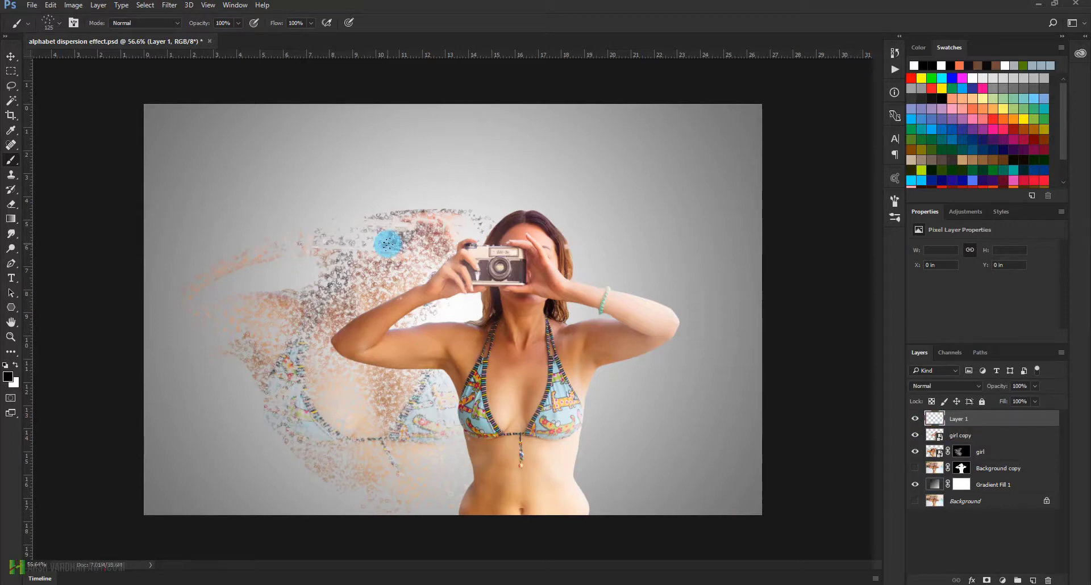
{"action": "left_click", "coordinate": [387, 306], "text": "alt"}
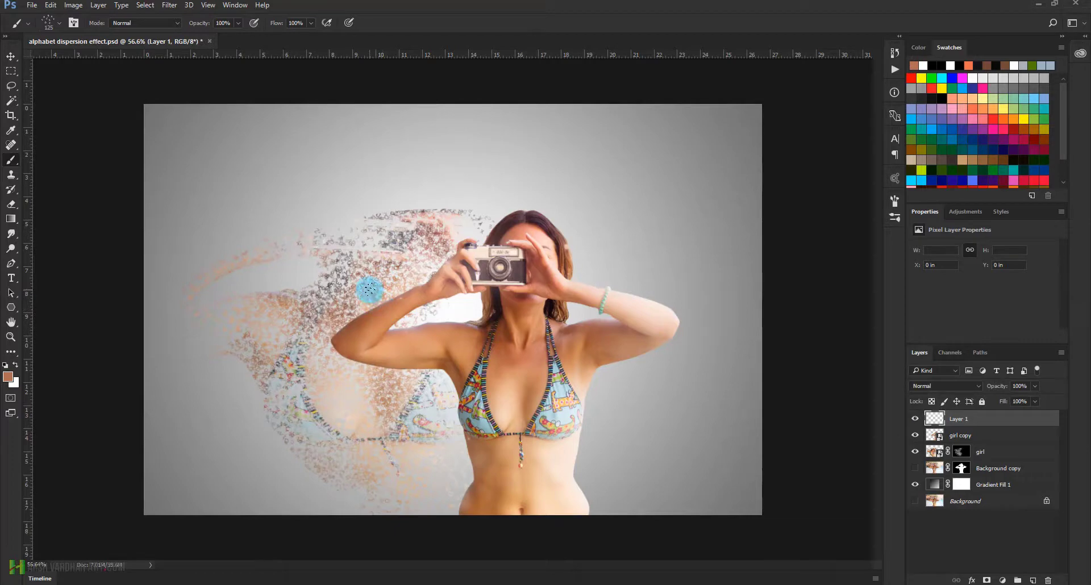
{"action": "mouse_move", "coordinate": [369, 290]}
{"action": "left_mouse_down"}
{"action": "mouse_move", "coordinate": [268, 280]}
{"action": "mouse_move", "coordinate": [287, 276]}
{"action": "mouse_move", "coordinate": [230, 285]}
{"action": "mouse_move", "coordinate": [300, 265]}
{"action": "mouse_move", "coordinate": [191, 259]}
{"action": "mouse_move", "coordinate": [394, 262]}
{"action": "mouse_move", "coordinate": [247, 242]}
{"action": "mouse_move", "coordinate": [371, 249]}
{"action": "mouse_move", "coordinate": [275, 256]}
{"action": "left_mouse_up"}
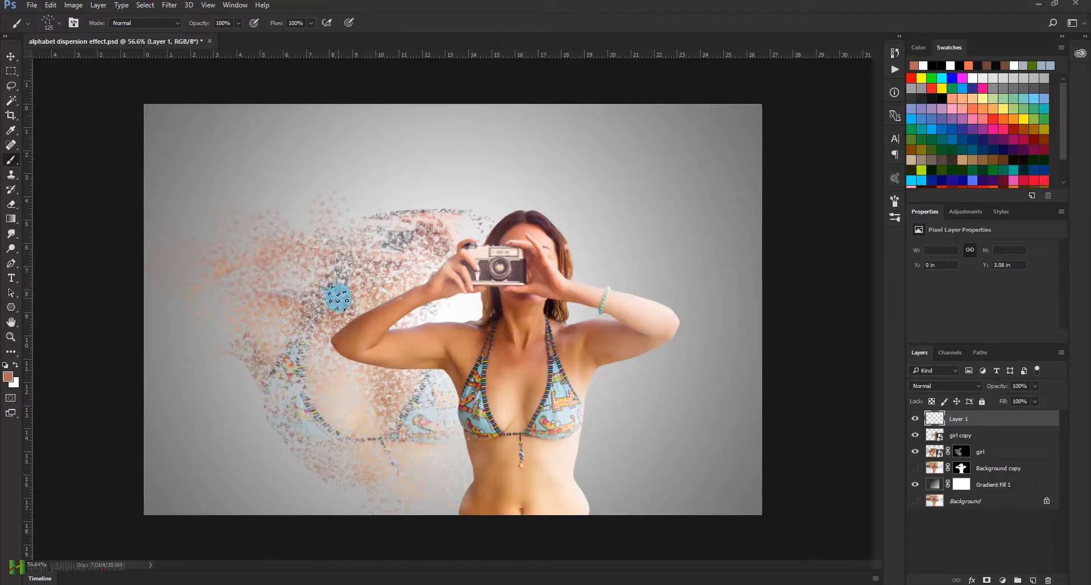
{"action": "mouse_move", "coordinate": [339, 295]}
{"action": "left_mouse_down"}
{"action": "mouse_move", "coordinate": [270, 288]}
{"action": "mouse_move", "coordinate": [315, 300]}
{"action": "mouse_move", "coordinate": [234, 301]}
{"action": "mouse_move", "coordinate": [302, 331]}
{"action": "mouse_move", "coordinate": [259, 336]}
{"action": "mouse_move", "coordinate": [255, 374]}
{"action": "mouse_move", "coordinate": [218, 400]}
{"action": "left_mouse_up"}
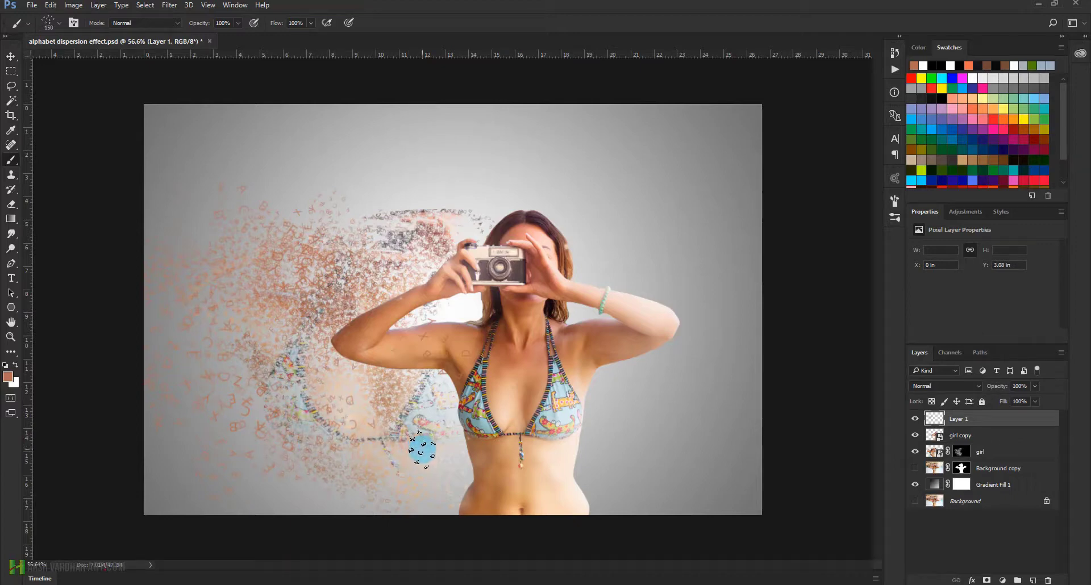
Step: Sample a dark colour from the camera and scatter dark letters across the dispersion area on Layer 1
{"action": "left_click", "coordinate": [500, 296], "text": "alt"}
{"action": "mouse_move", "coordinate": [235, 390]}
{"action": "left_mouse_down"}
{"action": "mouse_move", "coordinate": [261, 410]}
{"action": "mouse_move", "coordinate": [188, 402]}
{"action": "mouse_move", "coordinate": [257, 282]}
{"action": "mouse_move", "coordinate": [194, 233]}
{"action": "mouse_move", "coordinate": [367, 273]}
{"action": "mouse_move", "coordinate": [293, 260]}
{"action": "mouse_move", "coordinate": [386, 299]}
{"action": "mouse_move", "coordinate": [244, 252]}
{"action": "mouse_move", "coordinate": [348, 331]}
{"action": "mouse_move", "coordinate": [291, 338]}
{"action": "mouse_move", "coordinate": [286, 365]}
{"action": "mouse_move", "coordinate": [406, 407]}
{"action": "mouse_move", "coordinate": [381, 442]}
{"action": "mouse_move", "coordinate": [382, 482]}
{"action": "left_mouse_up"}
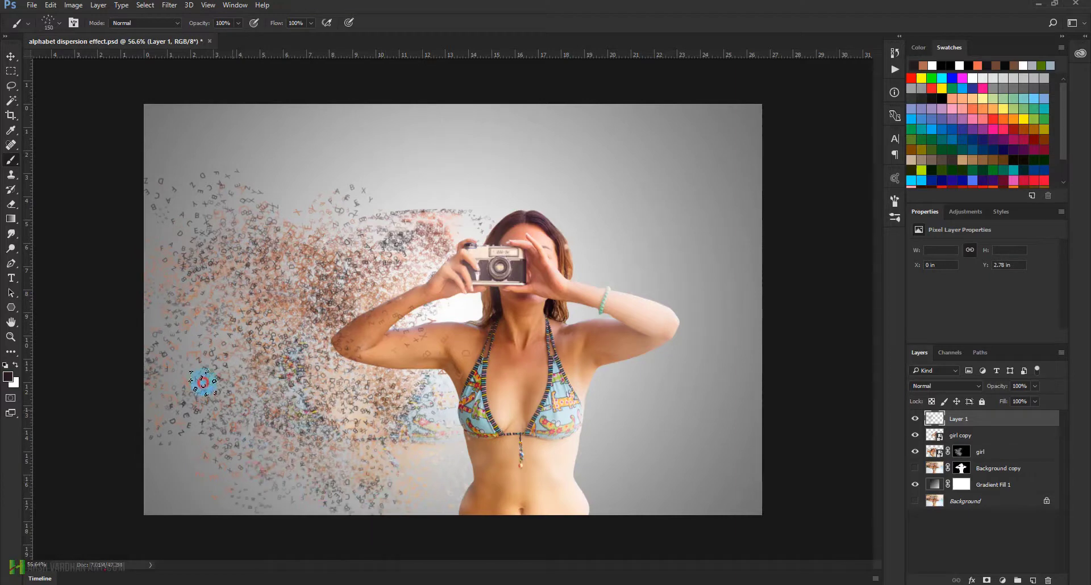
{"action": "mouse_move", "coordinate": [204, 383]}
{"action": "left_mouse_down"}
{"action": "mouse_move", "coordinate": [137, 277]}
{"action": "mouse_move", "coordinate": [199, 261]}
{"action": "mouse_move", "coordinate": [153, 221]}
{"action": "mouse_move", "coordinate": [183, 223]}
{"action": "left_mouse_up"}
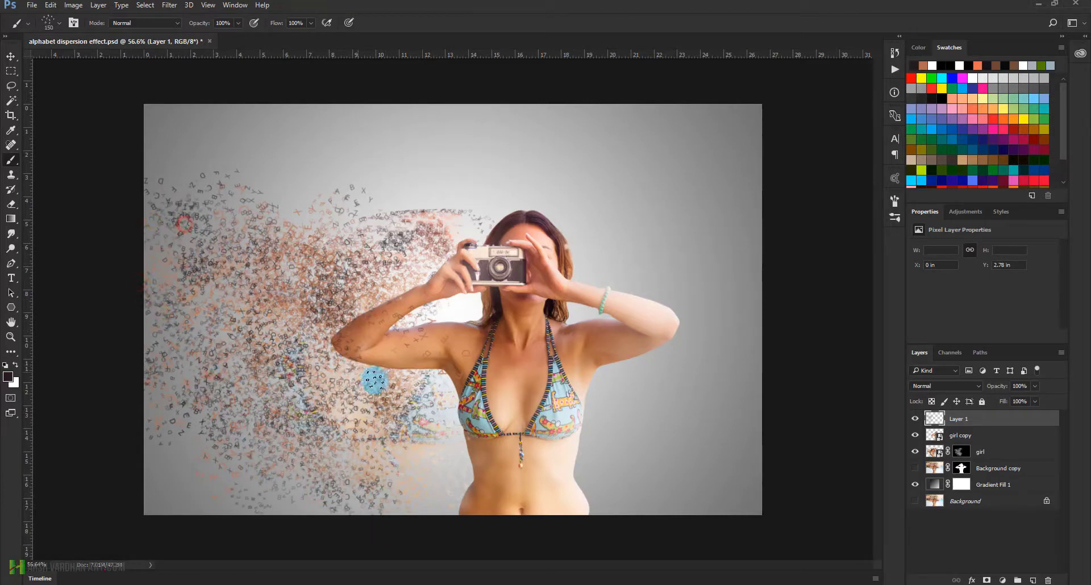
Step: Sample orange from the bikini, choose red and white swatches, and add red and white letters to the dispersion on Layer 1
{"action": "left_click", "coordinate": [467, 403], "text": "alt"}
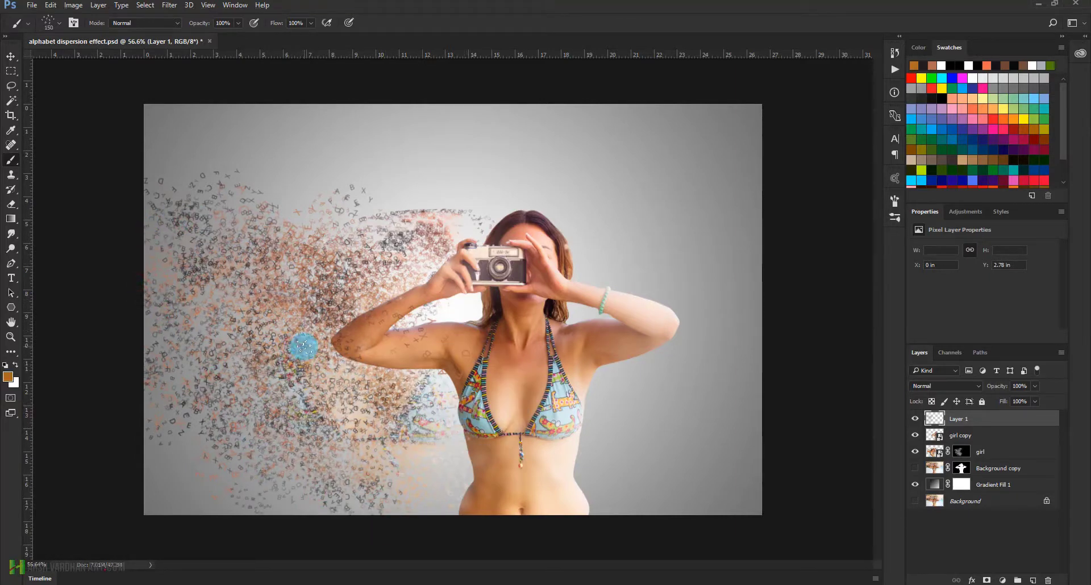
{"action": "left_click", "coordinate": [993, 120]}
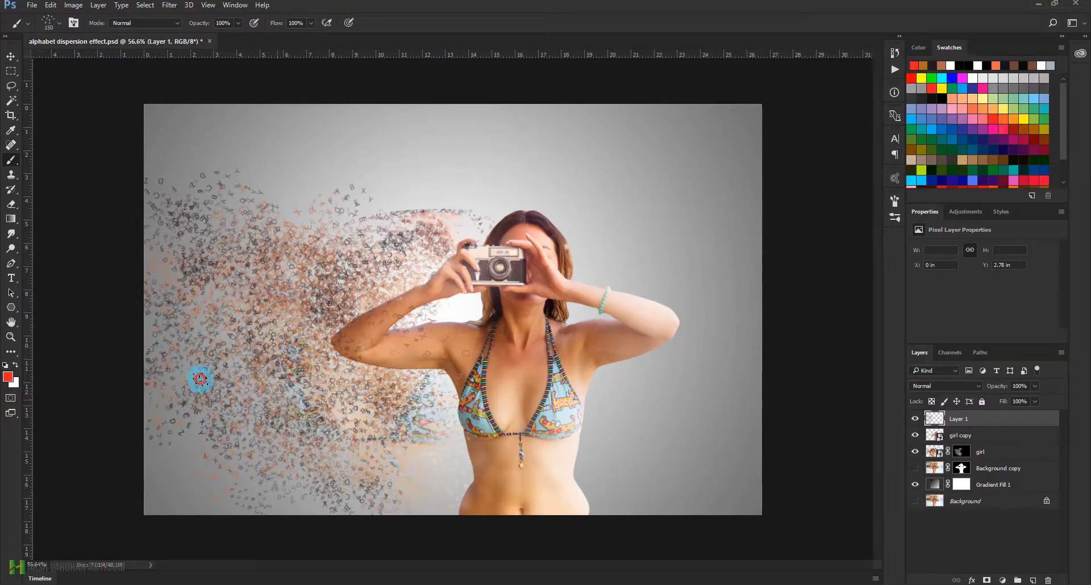
{"action": "mouse_move", "coordinate": [284, 294]}
{"action": "left_mouse_down"}
{"action": "mouse_move", "coordinate": [213, 256]}
{"action": "mouse_move", "coordinate": [167, 209]}
{"action": "left_mouse_up"}
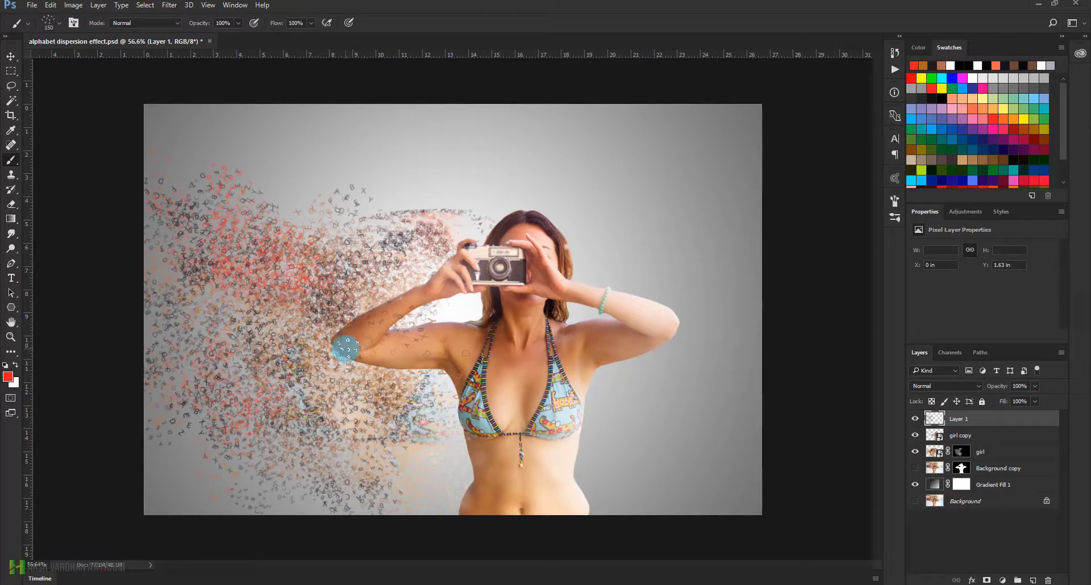
{"action": "left_click", "coordinate": [975, 78]}
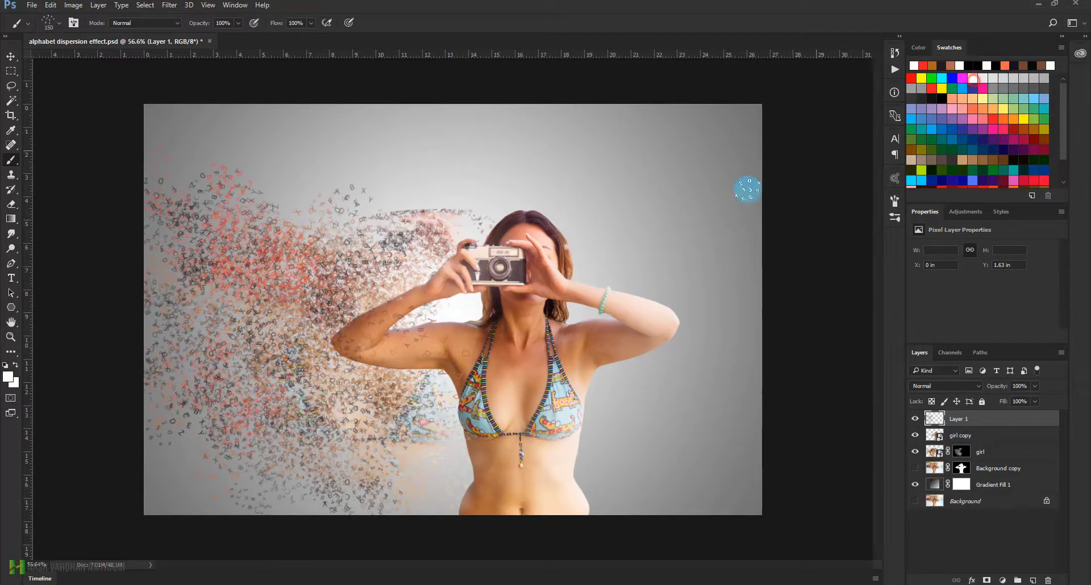
{"action": "left_click", "coordinate": [258, 259]}
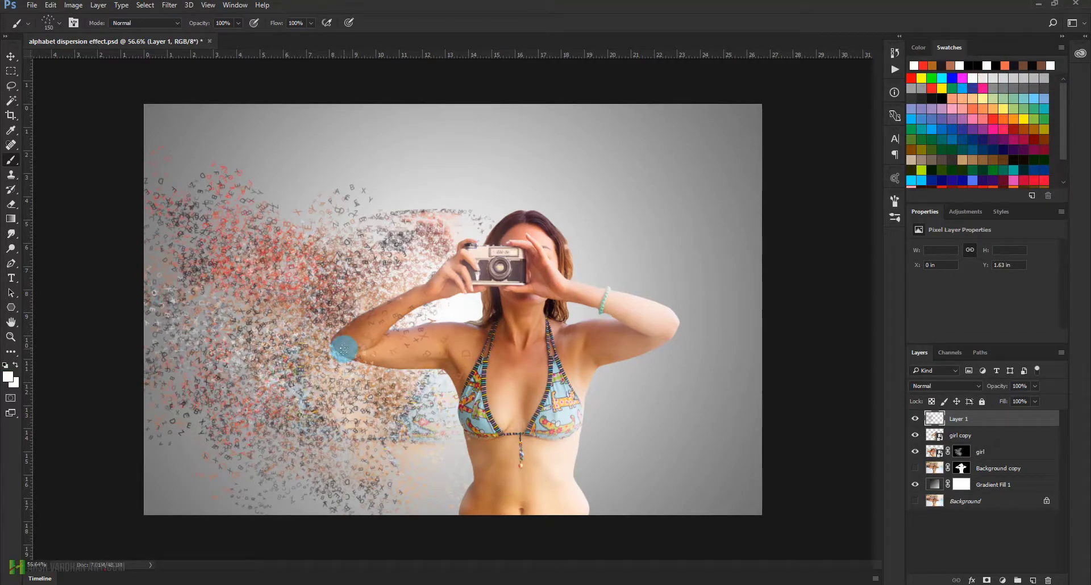
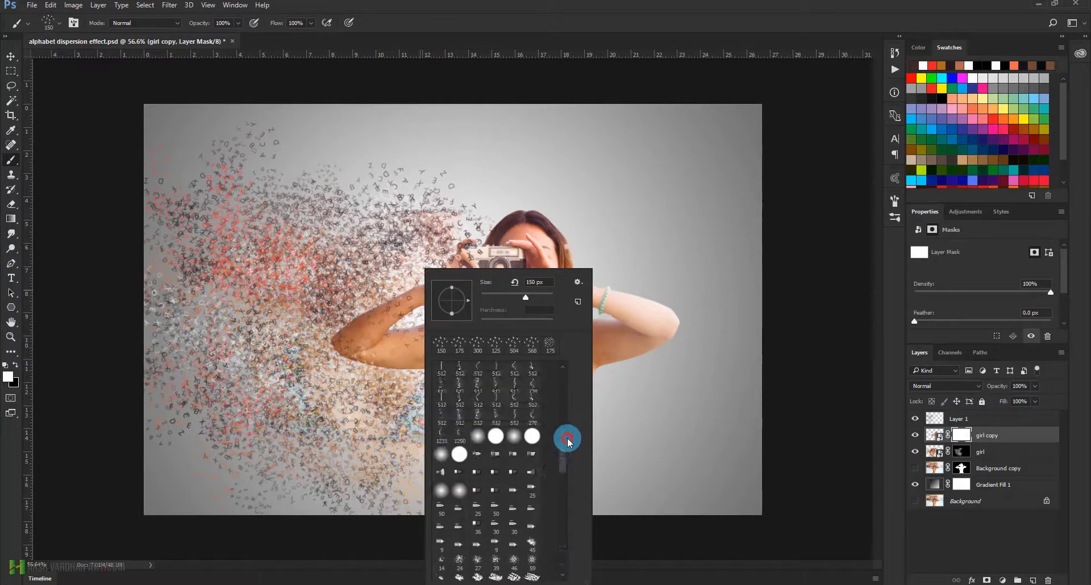
Step: Set up a soft round brush with 0% hardness and black foreground colour for painting on the girl copy's layer mask
{"action": "left_click", "coordinate": [489, 377]}
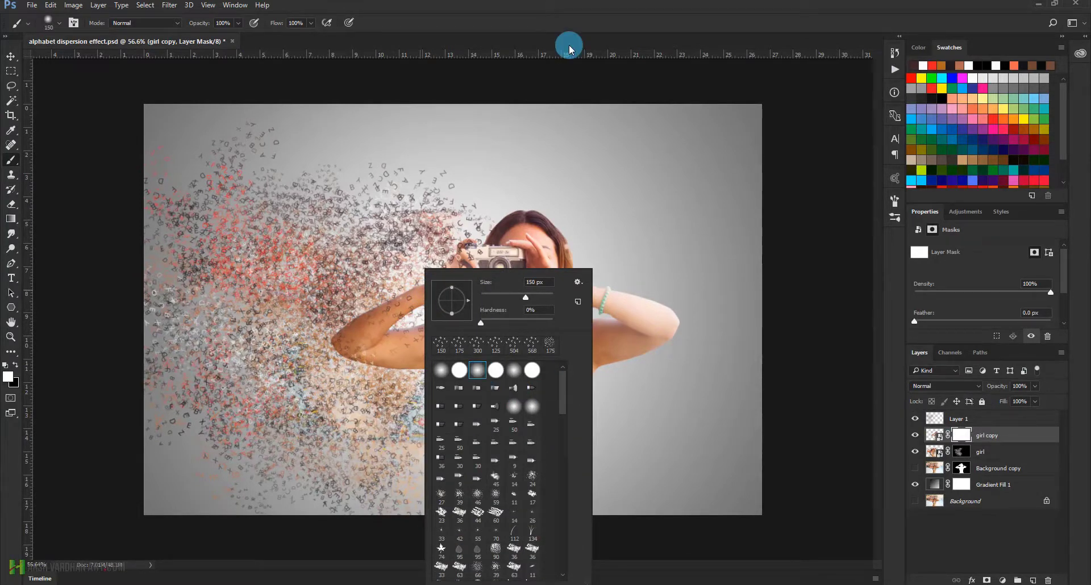
{"action": "left_click", "coordinate": [544, 14]}
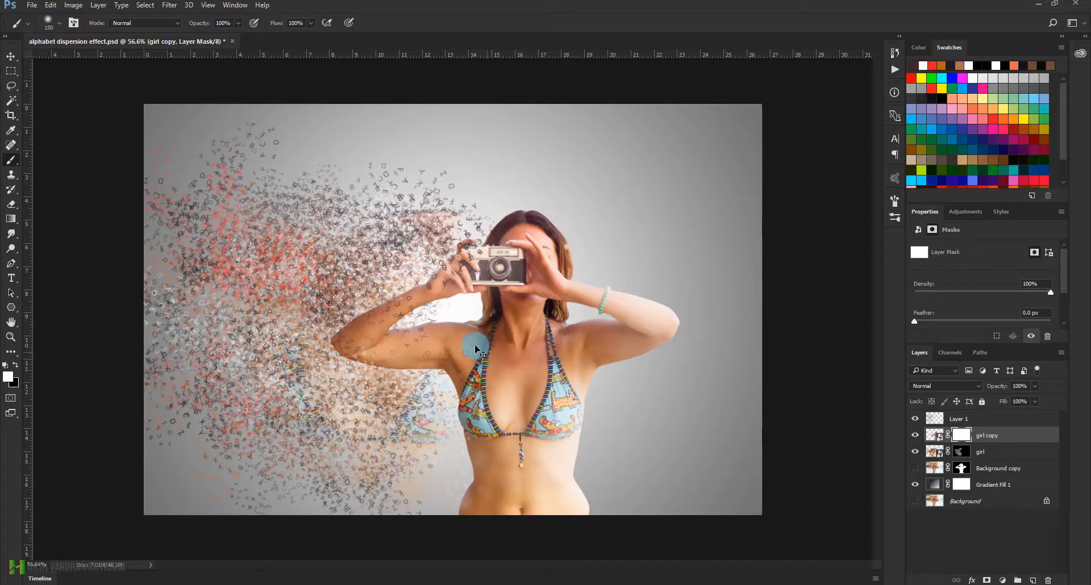
{"action": "left_click", "coordinate": [458, 312], "text": "ctrl"}
{"action": "left_click", "coordinate": [457, 312], "text": "ctrl"}
{"action": "left_click", "coordinate": [462, 318], "text": "ctrl"}
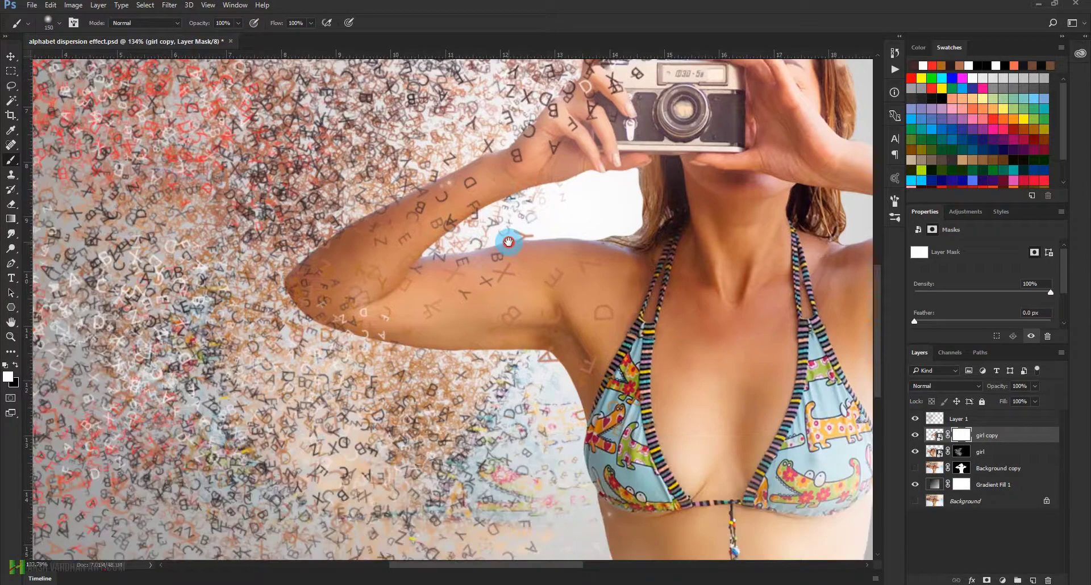
{"action": "left_click_drag", "start_coordinate": [504, 238], "coordinate": [508, 241]}
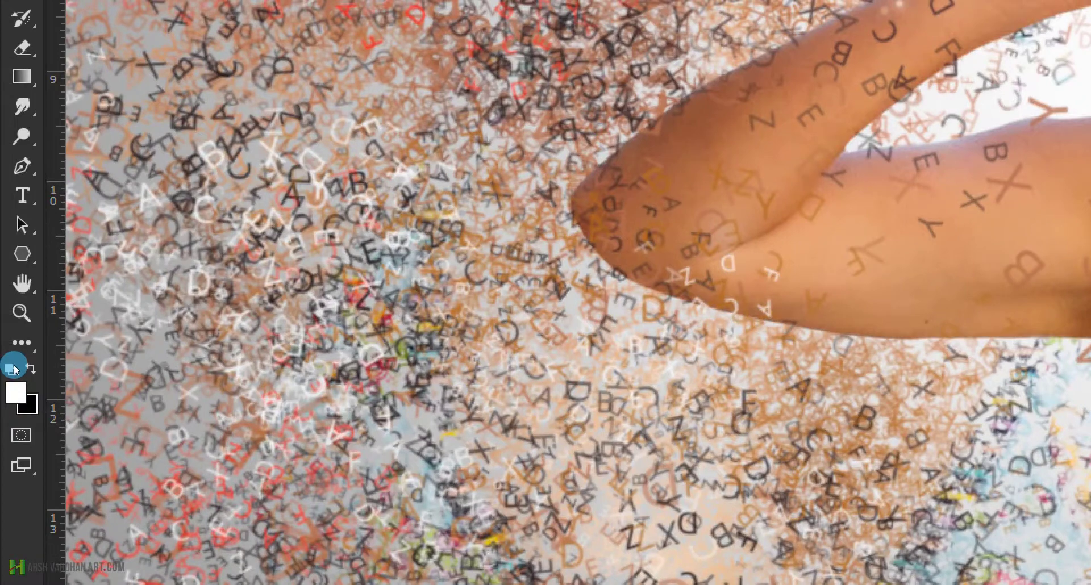
{"action": "left_click", "coordinate": [17, 367]}
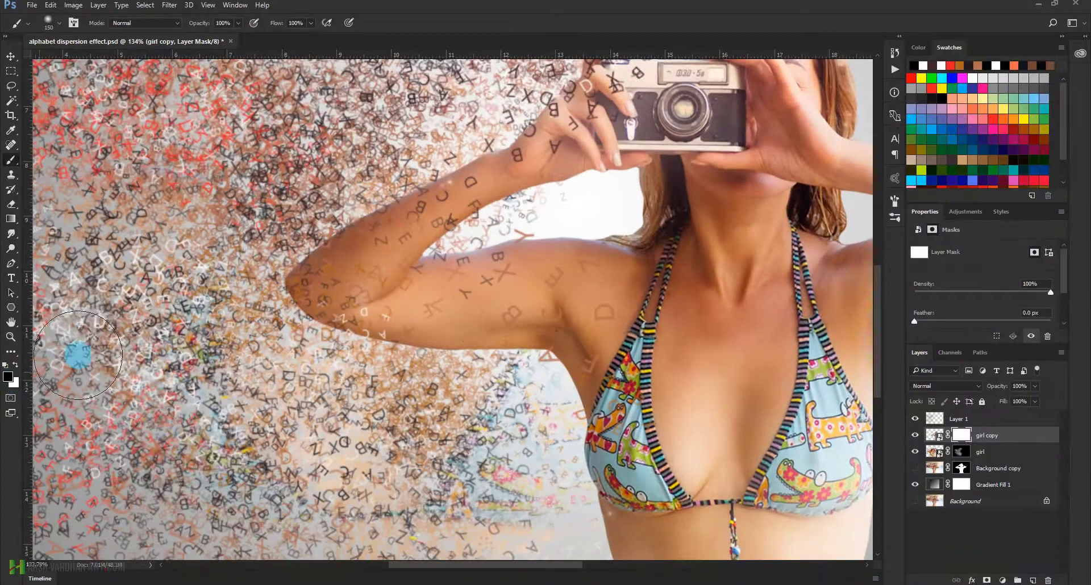
{"action": "left_click", "coordinate": [696, 101]}
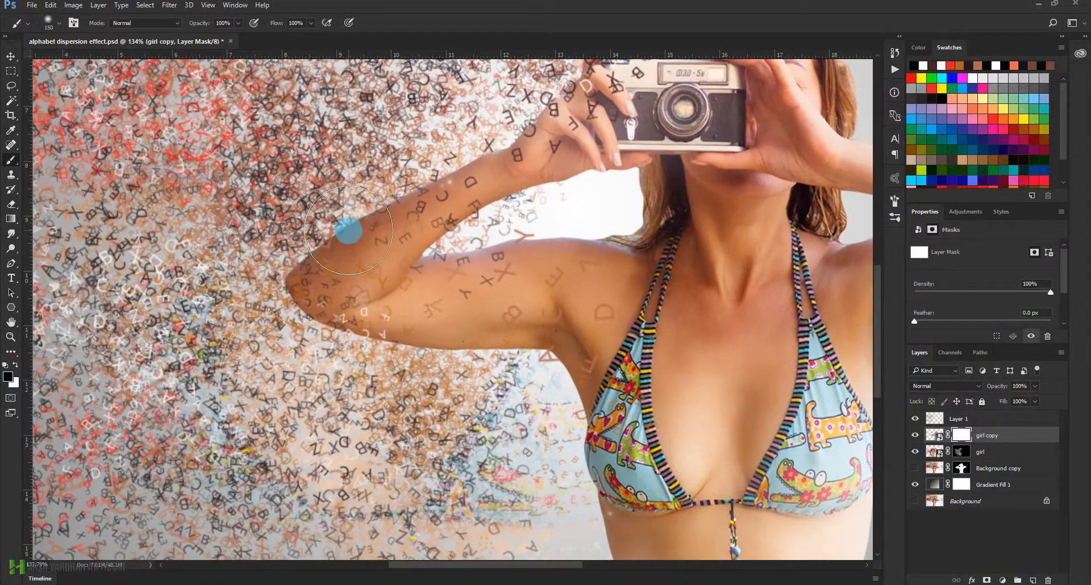
Step: Reduce the brush size and paint black on the girl copy's mask to fade her elbow and raised arm's edges into the letters
{"action": "key", "text": "bracketleft"}
{"action": "key", "text": "bracketleft"}
{"action": "key", "text": "bracketleft"}
{"action": "key", "text": "bracketleft"}
{"action": "key", "text": "bracketleft"}
{"action": "key", "text": "bracketleft"}
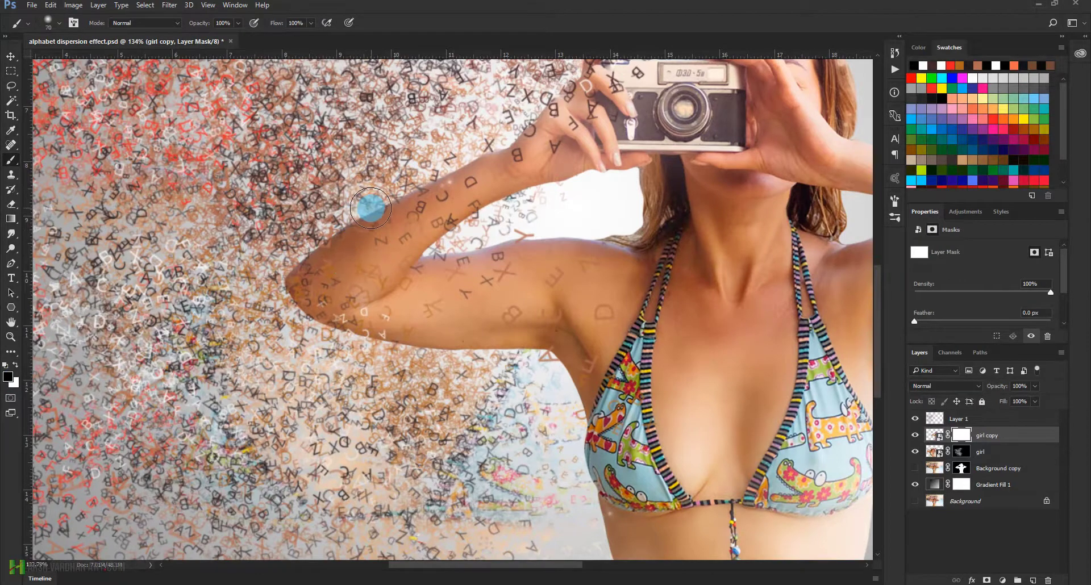
{"action": "left_click", "coordinate": [352, 214]}
{"action": "mouse_move", "coordinate": [363, 208]}
{"action": "left_mouse_down"}
{"action": "mouse_move", "coordinate": [480, 155]}
{"action": "mouse_move", "coordinate": [349, 206]}
{"action": "mouse_move", "coordinate": [291, 272]}
{"action": "mouse_move", "coordinate": [320, 258]}
{"action": "mouse_move", "coordinate": [278, 291]}
{"action": "mouse_move", "coordinate": [298, 326]}
{"action": "mouse_move", "coordinate": [472, 363]}
{"action": "mouse_move", "coordinate": [500, 353]}
{"action": "mouse_move", "coordinate": [524, 380]}
{"action": "mouse_move", "coordinate": [332, 379]}
{"action": "mouse_move", "coordinate": [496, 399]}
{"action": "left_mouse_up"}
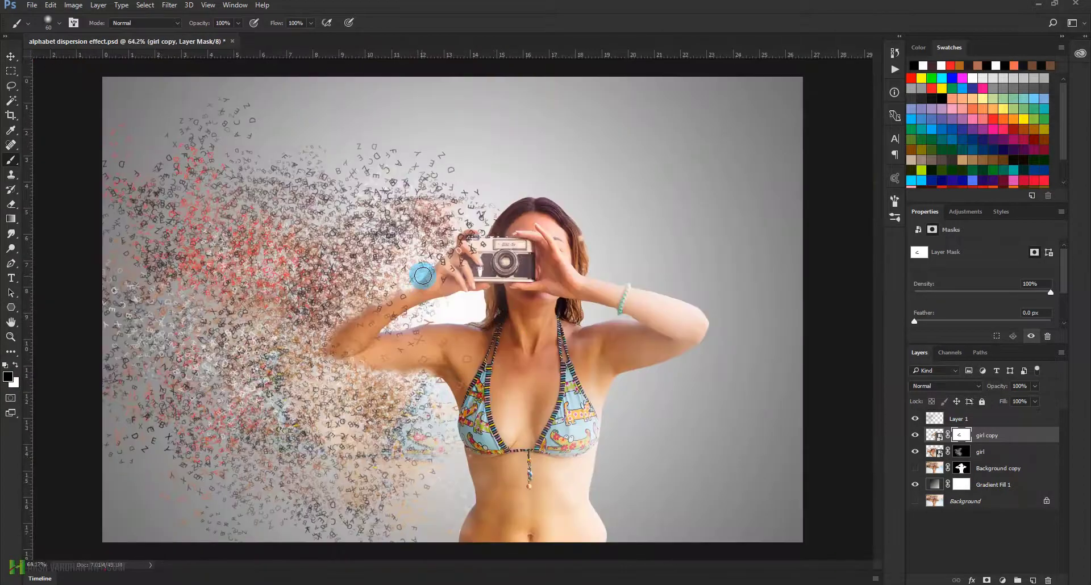
Step: Blend the girl copy's hand, elbow and torso edges into the letters on its mask, using 20% brush opacity for softening, and select the girl layer
{"action": "mouse_move", "coordinate": [445, 240]}
{"action": "left_mouse_down"}
{"action": "mouse_move", "coordinate": [463, 230]}
{"action": "mouse_move", "coordinate": [440, 258]}
{"action": "mouse_move", "coordinate": [478, 235]}
{"action": "left_mouse_up"}
{"action": "mouse_move", "coordinate": [416, 384]}
{"action": "left_mouse_down"}
{"action": "mouse_move", "coordinate": [442, 386]}
{"action": "mouse_move", "coordinate": [454, 417]}
{"action": "mouse_move", "coordinate": [446, 444]}
{"action": "mouse_move", "coordinate": [461, 461]}
{"action": "mouse_move", "coordinate": [441, 397]}
{"action": "mouse_move", "coordinate": [464, 502]}
{"action": "mouse_move", "coordinate": [437, 473]}
{"action": "mouse_move", "coordinate": [449, 409]}
{"action": "mouse_move", "coordinate": [429, 380]}
{"action": "mouse_move", "coordinate": [351, 382]}
{"action": "mouse_move", "coordinate": [328, 347]}
{"action": "mouse_move", "coordinate": [348, 334]}
{"action": "left_mouse_up"}
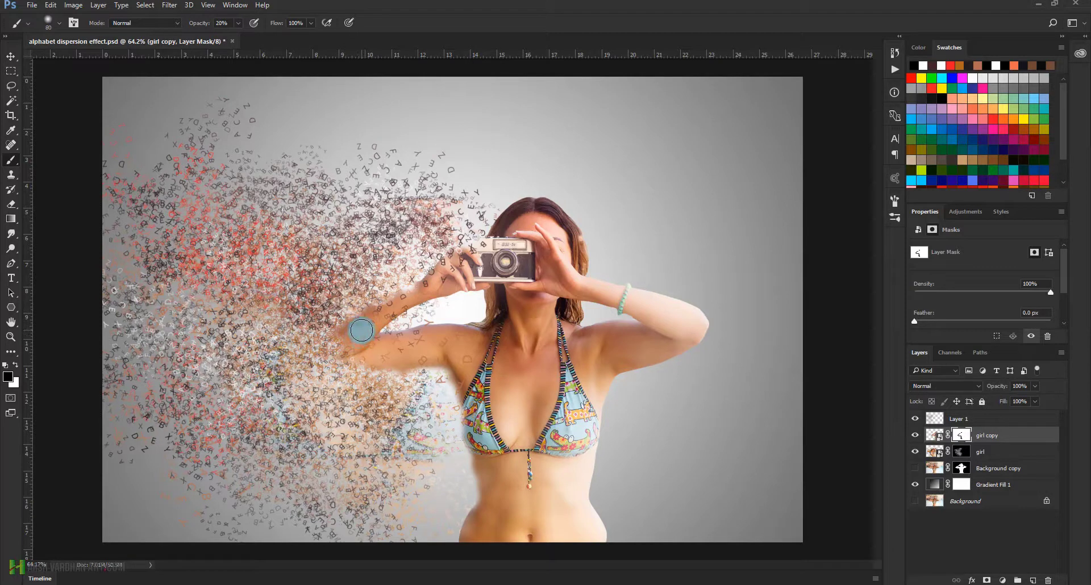
{"action": "mouse_move", "coordinate": [346, 333]}
{"action": "left_mouse_down"}
{"action": "mouse_move", "coordinate": [385, 354]}
{"action": "mouse_move", "coordinate": [374, 354]}
{"action": "mouse_move", "coordinate": [382, 333]}
{"action": "mouse_move", "coordinate": [372, 317]}
{"action": "mouse_move", "coordinate": [392, 289]}
{"action": "mouse_move", "coordinate": [410, 290]}
{"action": "mouse_move", "coordinate": [432, 354]}
{"action": "mouse_move", "coordinate": [395, 372]}
{"action": "mouse_move", "coordinate": [399, 402]}
{"action": "mouse_move", "coordinate": [453, 368]}
{"action": "mouse_move", "coordinate": [387, 409]}
{"action": "mouse_move", "coordinate": [393, 460]}
{"action": "mouse_move", "coordinate": [421, 502]}
{"action": "mouse_move", "coordinate": [382, 508]}
{"action": "mouse_move", "coordinate": [456, 529]}
{"action": "mouse_move", "coordinate": [440, 534]}
{"action": "mouse_move", "coordinate": [480, 525]}
{"action": "mouse_move", "coordinate": [435, 527]}
{"action": "mouse_move", "coordinate": [407, 496]}
{"action": "left_mouse_up"}
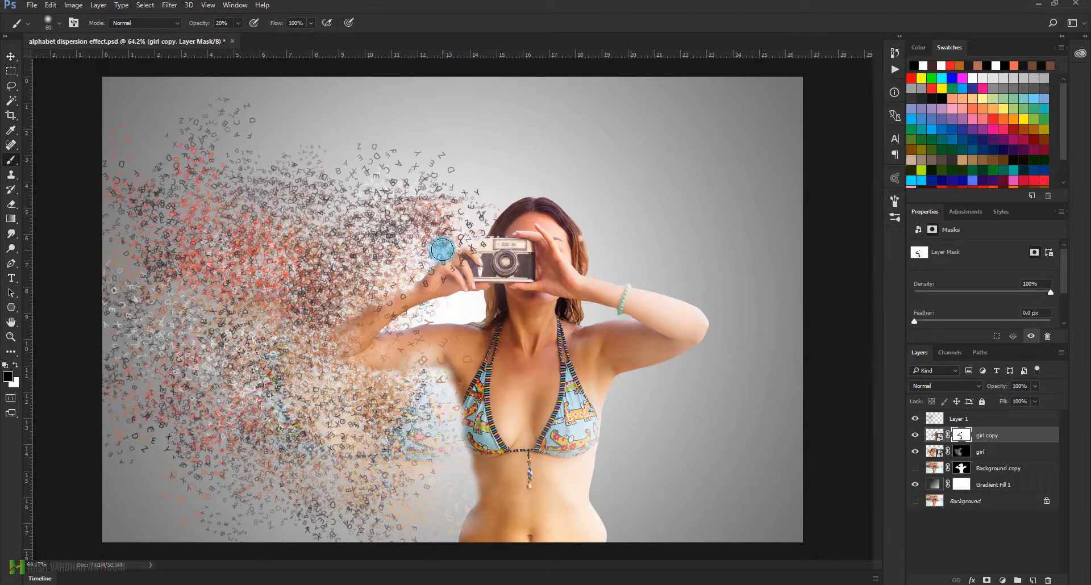
{"action": "mouse_move", "coordinate": [561, 332]}
{"action": "left_mouse_down"}
{"action": "mouse_move", "coordinate": [573, 342]}
{"action": "mouse_move", "coordinate": [556, 340]}
{"action": "left_mouse_up"}
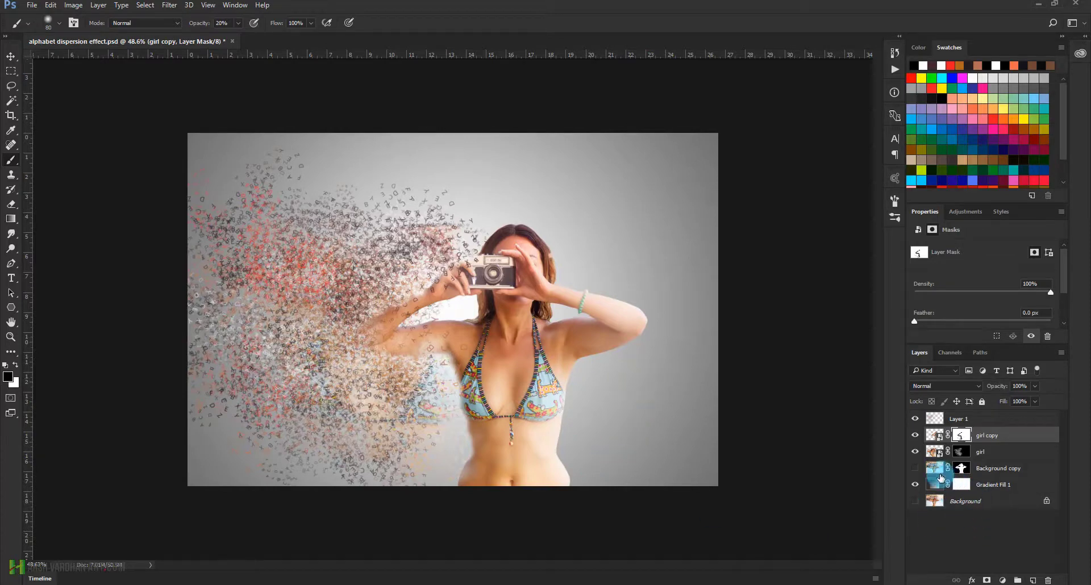
{"action": "left_click", "coordinate": [934, 451]}
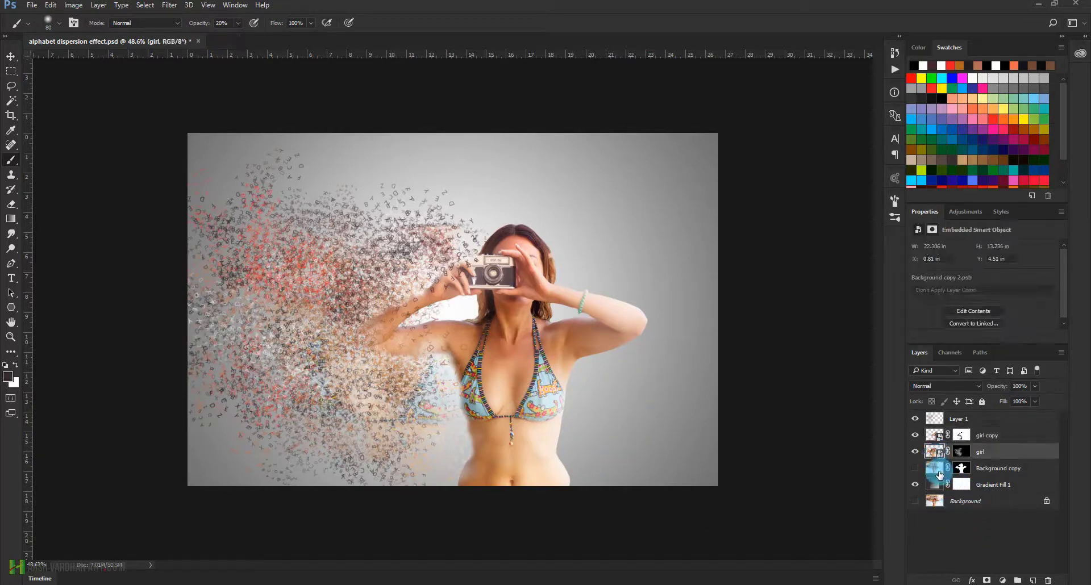
Step: Add an empty layer directly above the Background copy layer and reset the colours to a black foreground
{"action": "left_click", "coordinate": [936, 469]}
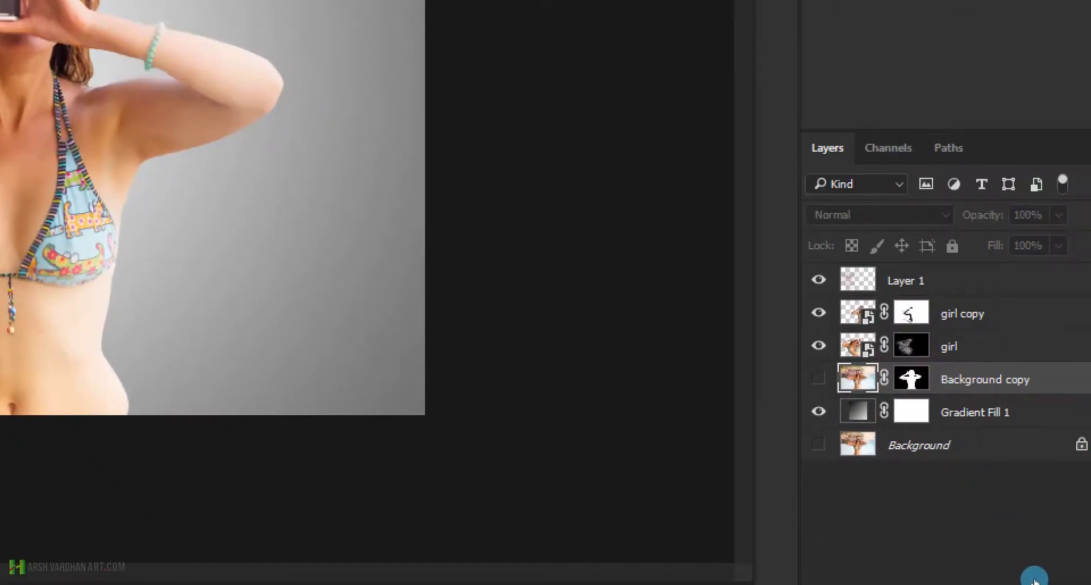
{"action": "left_click", "coordinate": [1033, 580]}
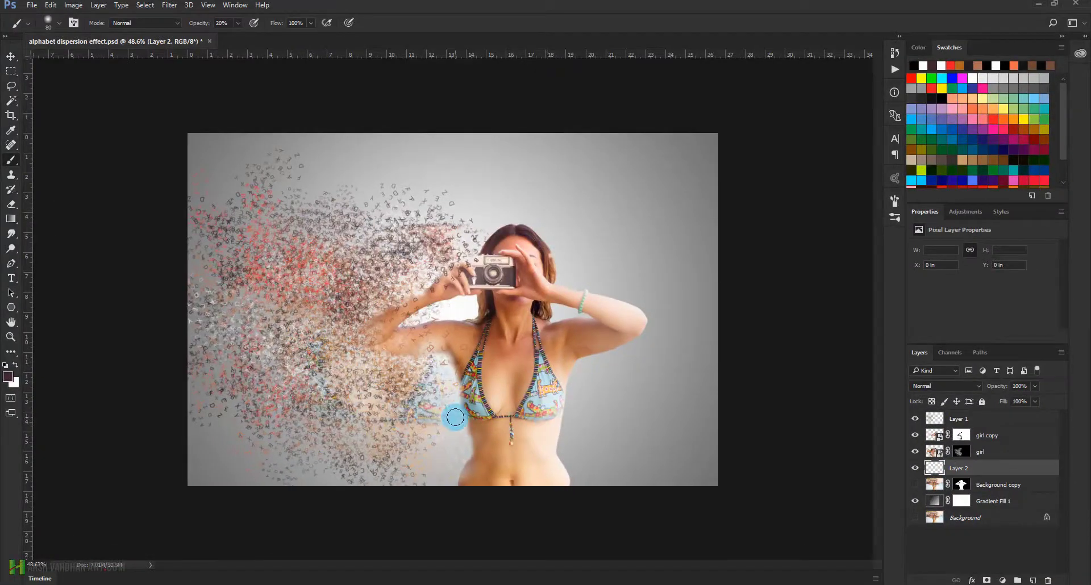
{"action": "key", "text": "d"}
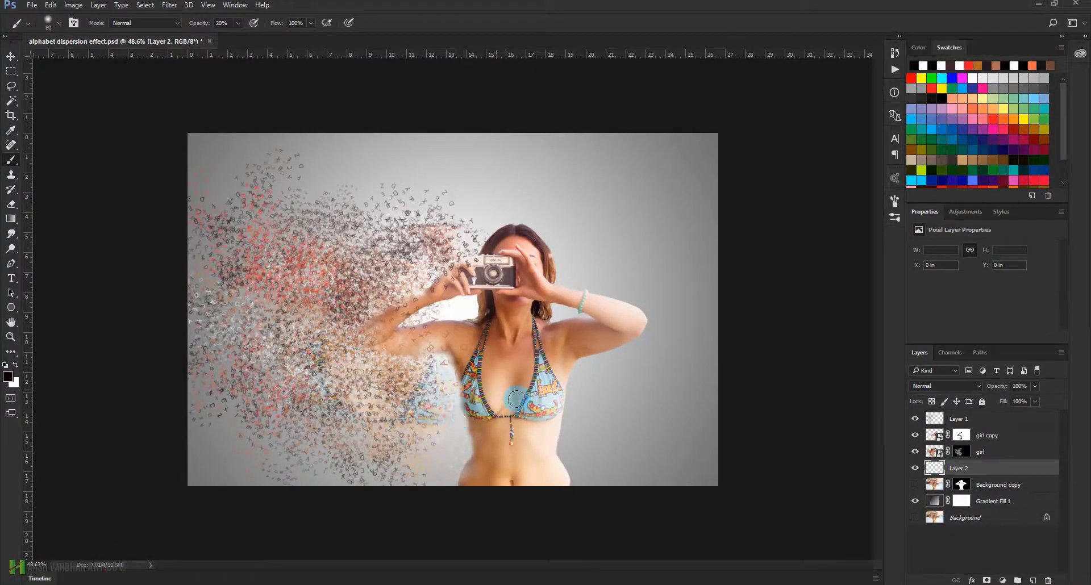
Step: Paint a soft black shadow behind the woman's bracelet-arm side and waist on Layer 2, with a 1000 px brush at 20% opacity
{"action": "key", "text": "bracketright"}
{"action": "key", "text": "bracketright"}
{"action": "key", "text": "bracketright"}
{"action": "key", "text": "bracketright"}
{"action": "key", "text": "bracketright"}
{"action": "key", "text": "bracketright"}
{"action": "key", "text": "bracketright"}
{"action": "key", "text": "bracketright"}
{"action": "key", "text": "bracketright"}
{"action": "key", "text": "bracketright"}
{"action": "key", "text": "bracketright"}
{"action": "key", "text": "bracketright"}
{"action": "key", "text": "bracketright"}
{"action": "key", "text": "bracketright"}
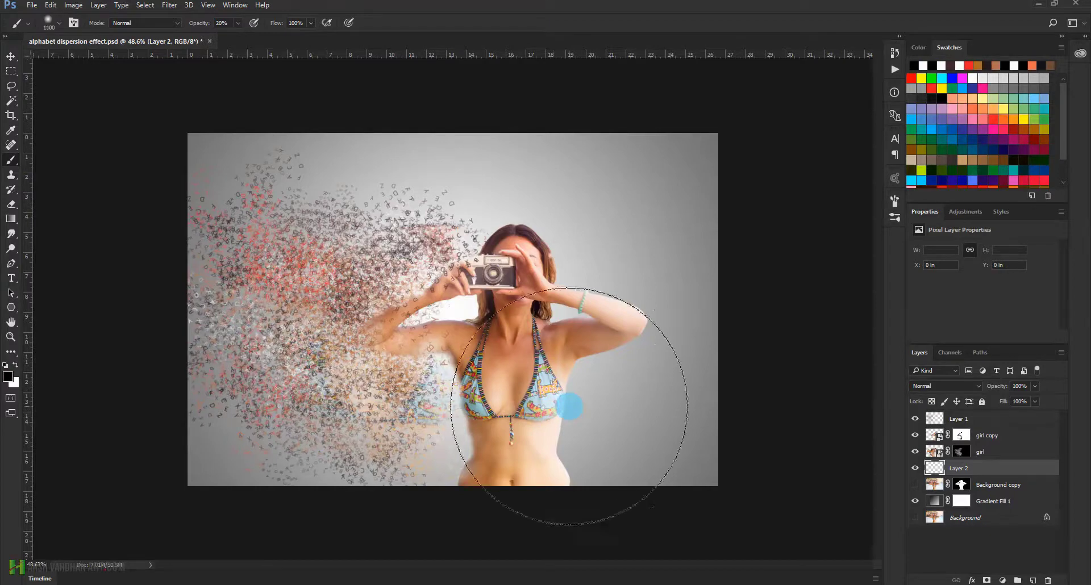
{"action": "key", "text": "bracketleft"}
{"action": "key", "text": "bracketleft"}
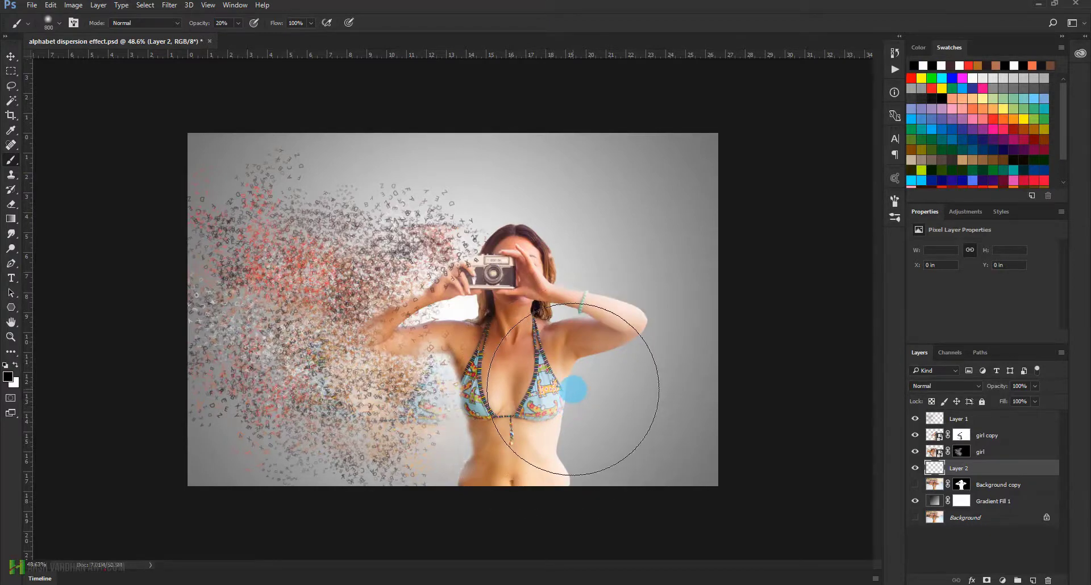
{"action": "left_click", "coordinate": [573, 392]}
{"action": "key", "text": "bracketright"}
{"action": "key", "text": "bracketright"}
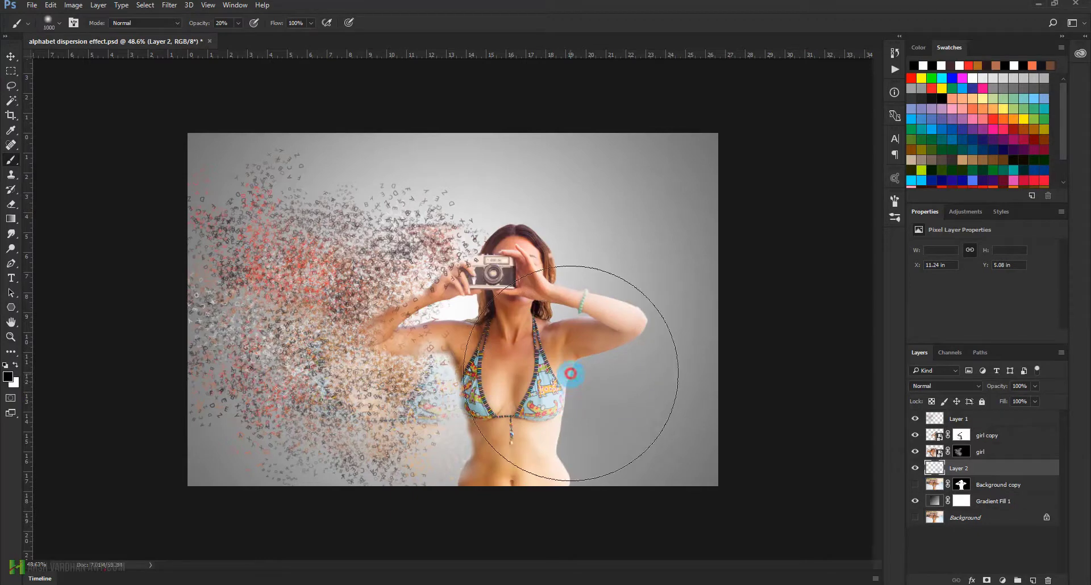
{"action": "left_click", "coordinate": [575, 366]}
{"action": "left_click", "coordinate": [587, 448]}
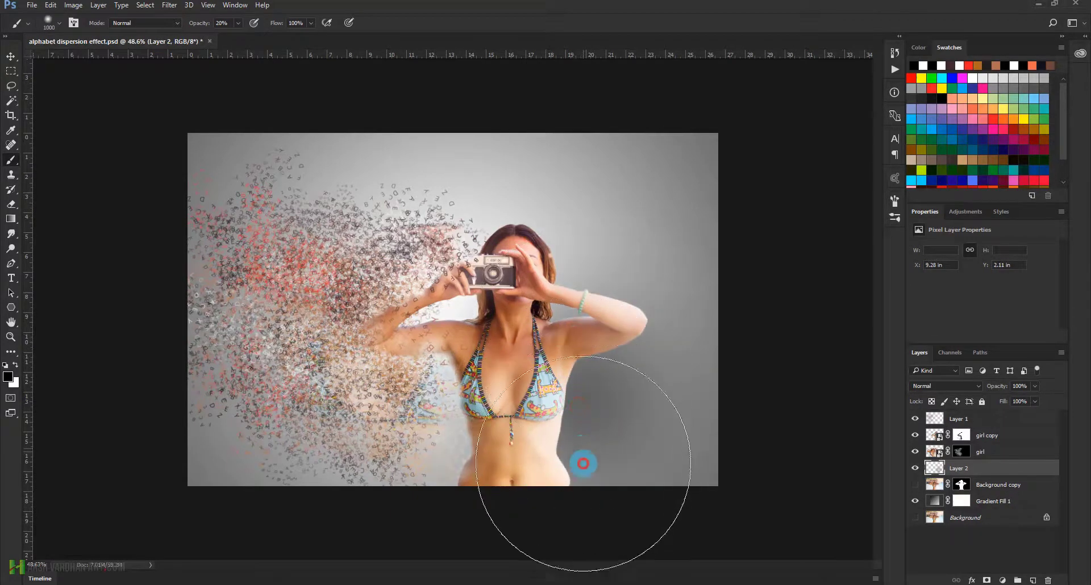
{"action": "left_click", "coordinate": [585, 457]}
{"action": "left_click", "coordinate": [588, 460]}
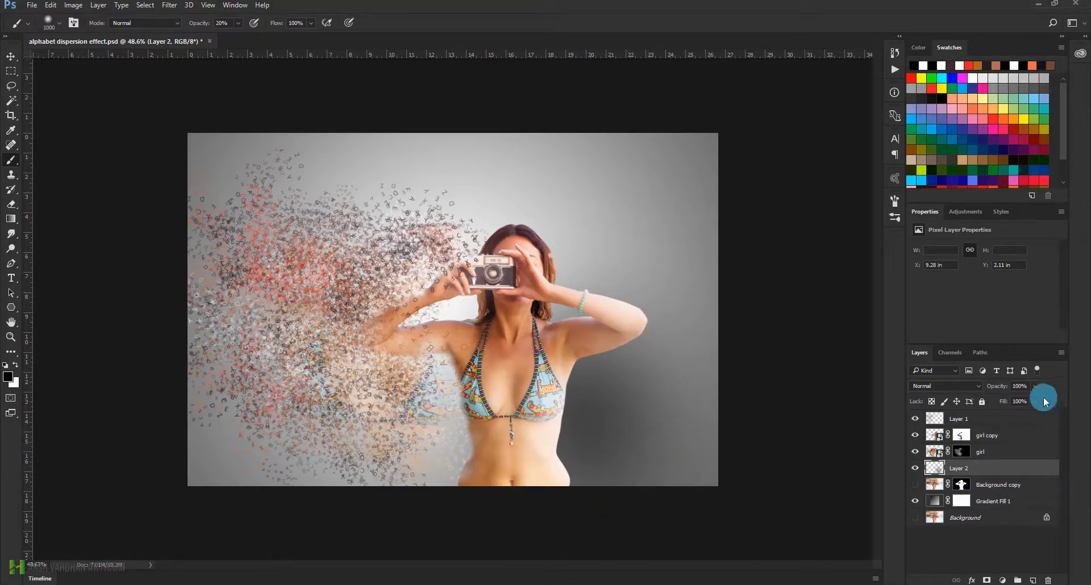
Step: Lower the opacity of the shadow on Layer 2 to 39%, comparing the image with and without it and checking it in full-screen view
{"action": "left_click_drag", "start_coordinate": [1018, 403], "coordinate": [1018, 402]}
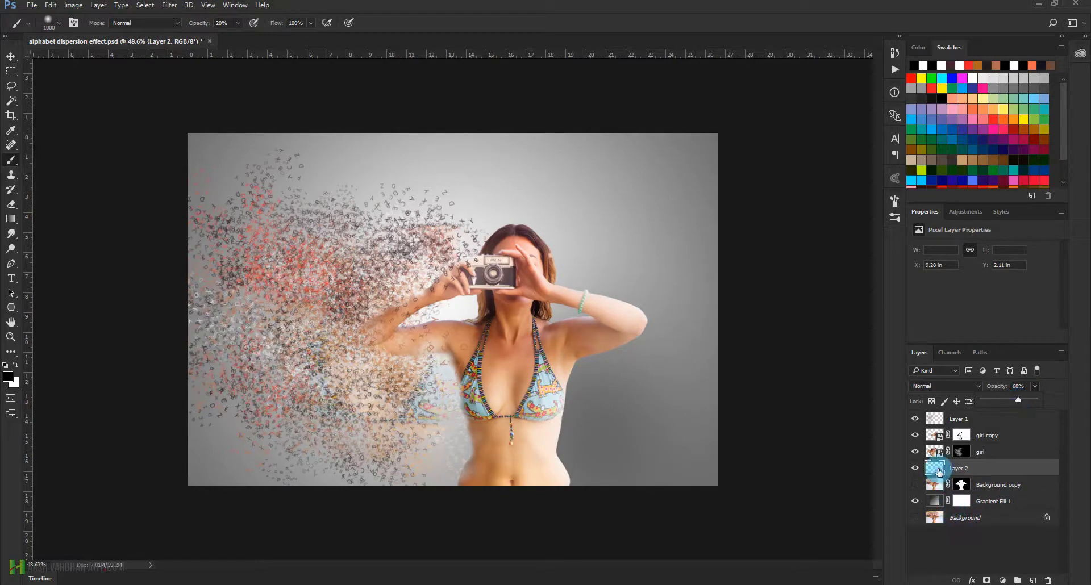
{"action": "left_click", "coordinate": [914, 468]}
{"action": "left_click", "coordinate": [915, 468]}
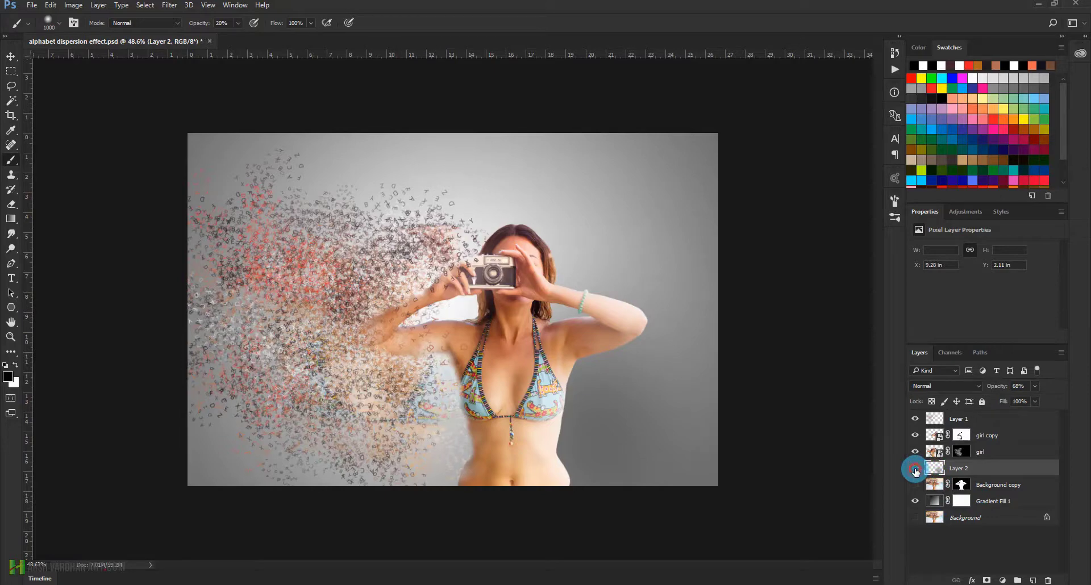
{"action": "left_click", "coordinate": [914, 468]}
{"action": "left_click", "coordinate": [915, 468]}
{"action": "left_click", "coordinate": [915, 468]}
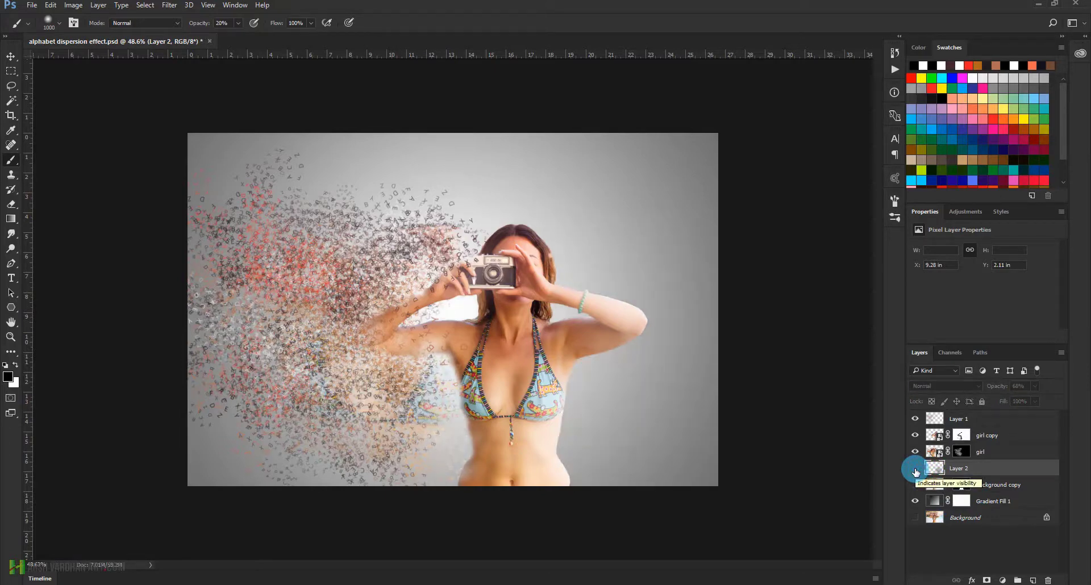
{"action": "left_click", "coordinate": [914, 468]}
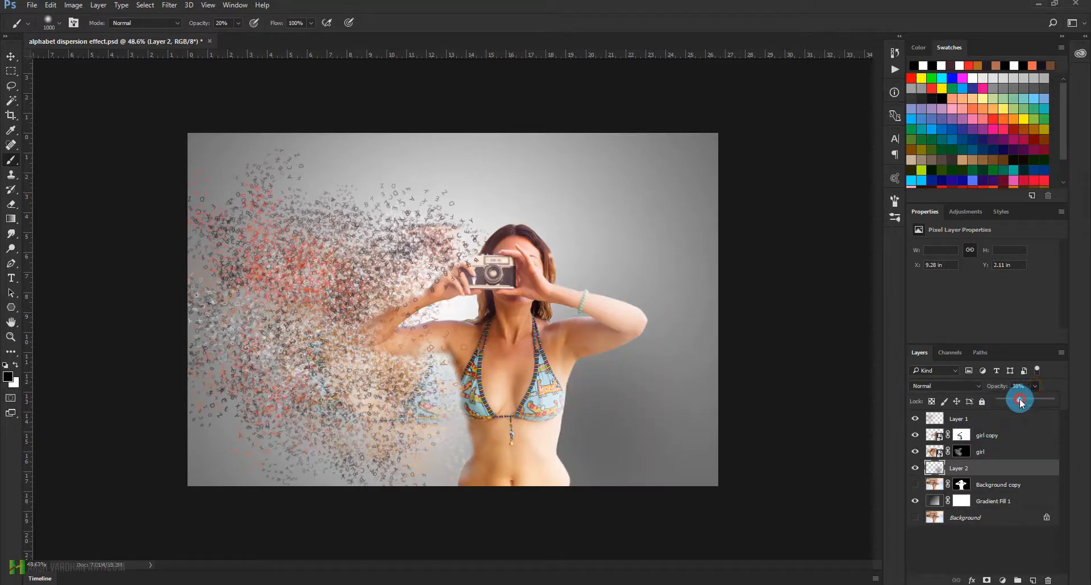
{"action": "left_click_drag", "start_coordinate": [1019, 401], "coordinate": [1020, 401]}
{"action": "left_click", "coordinate": [933, 474]}
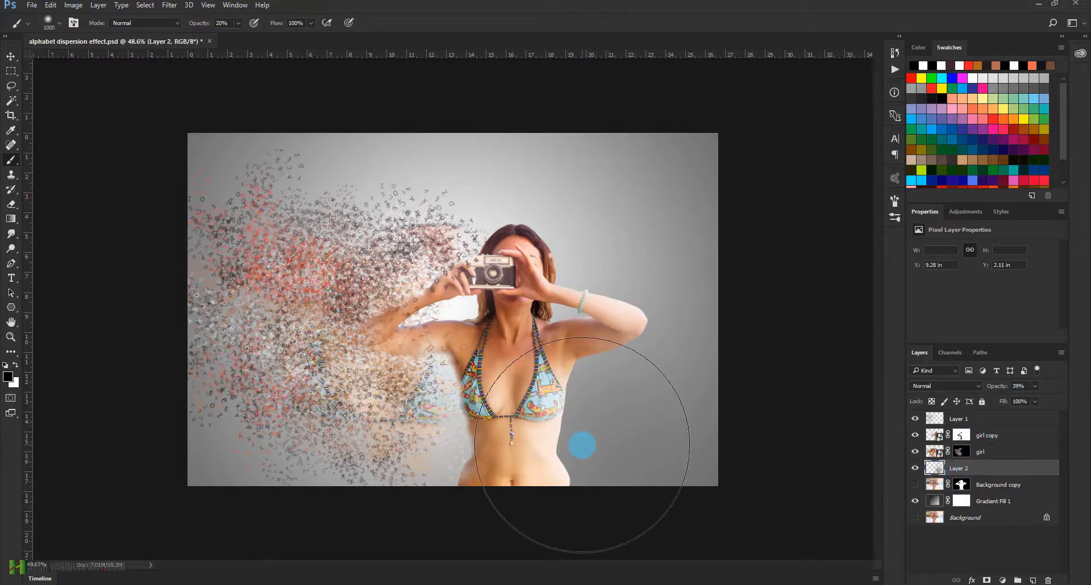
{"action": "key", "text": "f"}
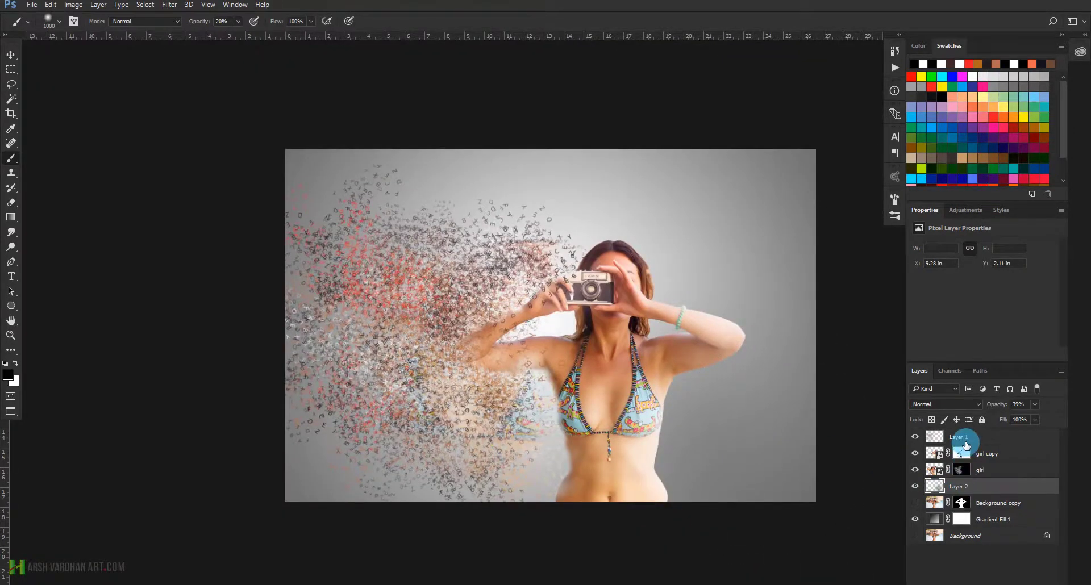
{"action": "key", "text": "f"}
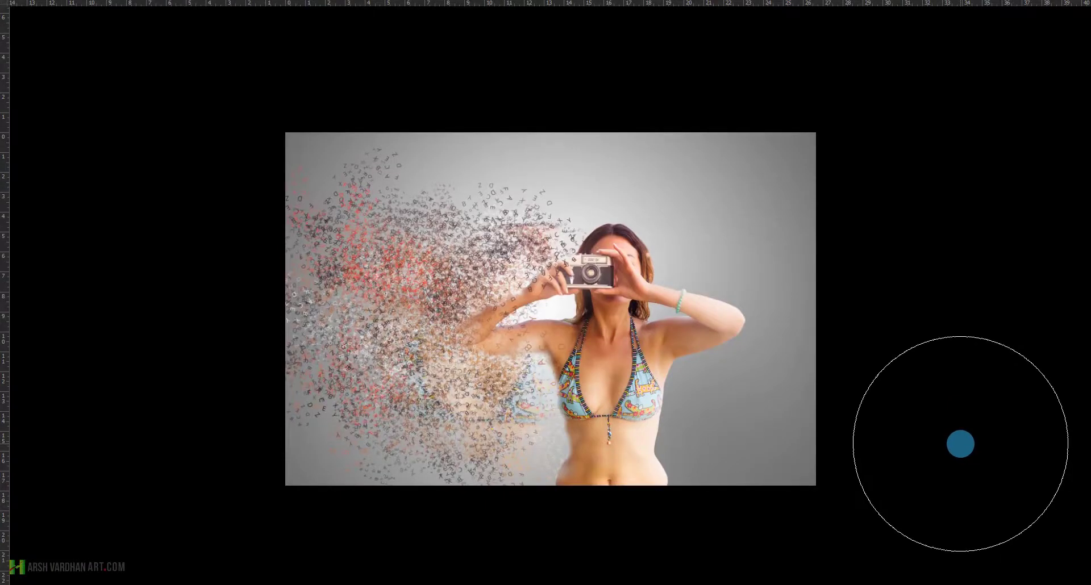
{"action": "key", "text": "f"}
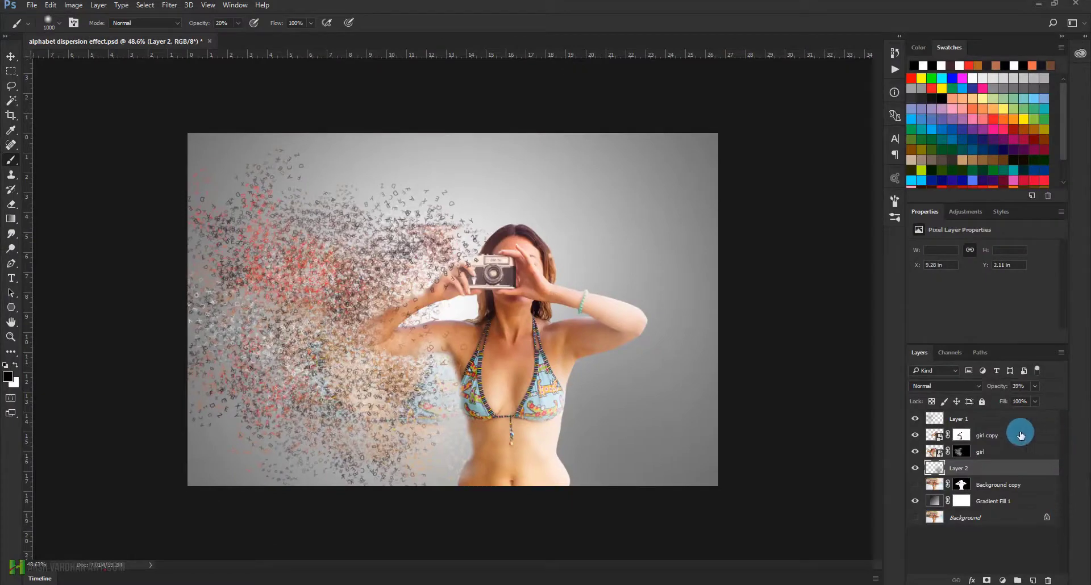
Step: Group Layer 1, girl copy and girl into a single layer group
{"action": "left_click", "coordinate": [963, 423]}
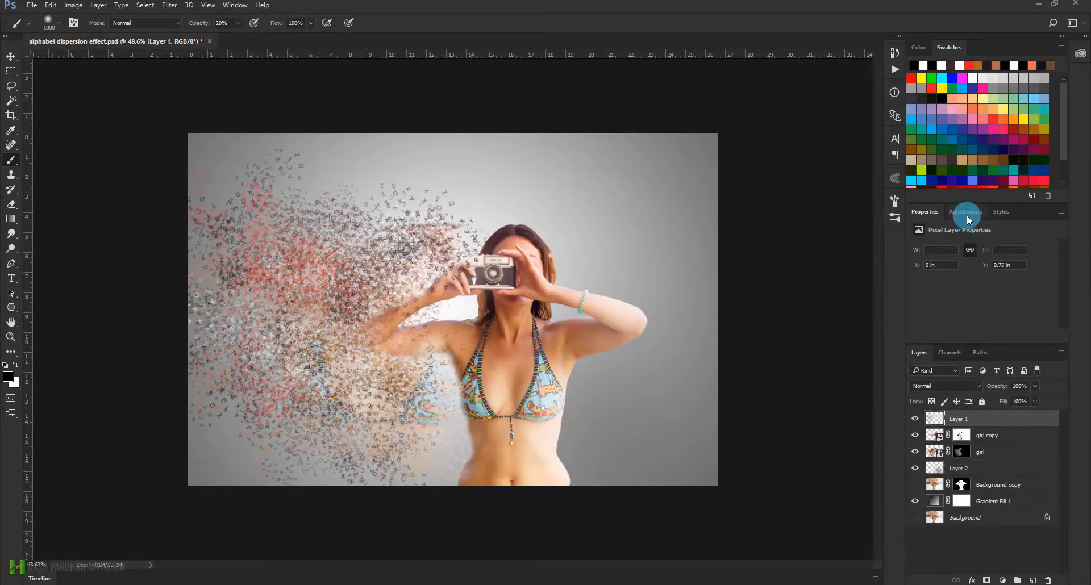
{"action": "left_click", "coordinate": [931, 455], "text": "shift"}
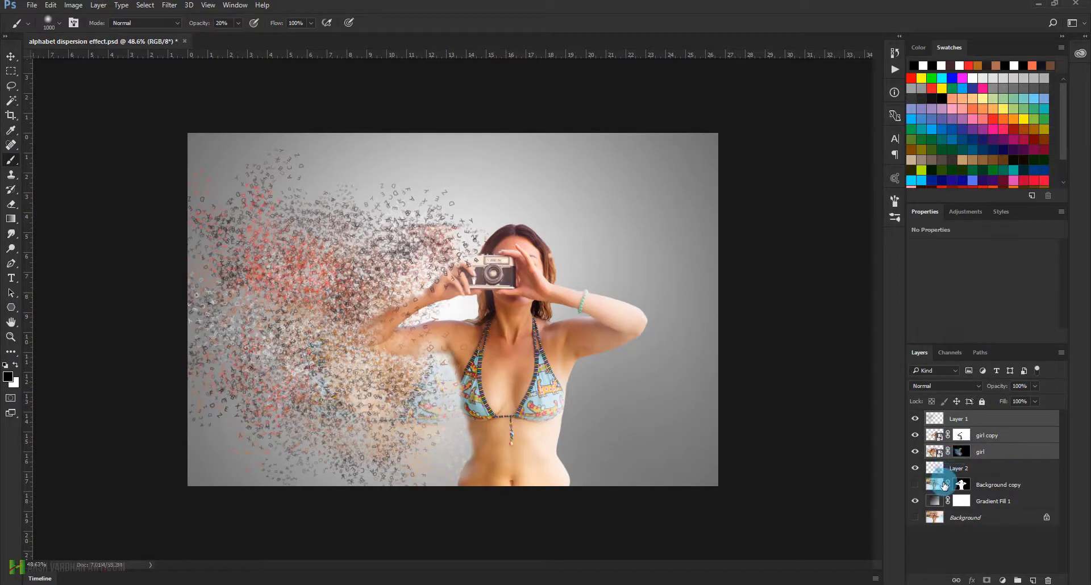
{"action": "key", "text": "ctrl+g"}
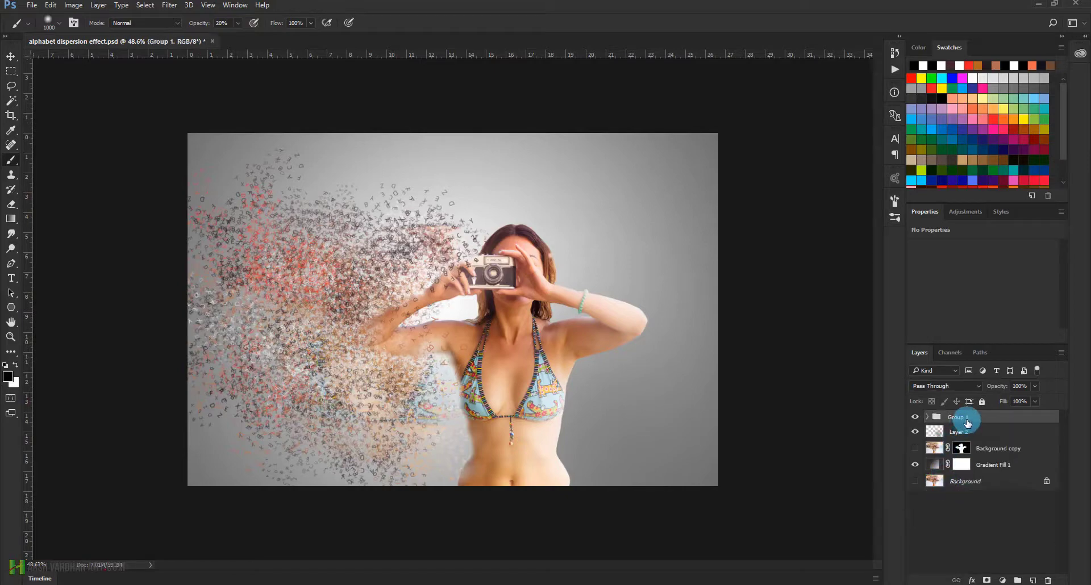
Step: Add a Color Balance adjustment layer above Group 1 and clip it to the group
{"action": "left_click", "coordinate": [962, 219]}
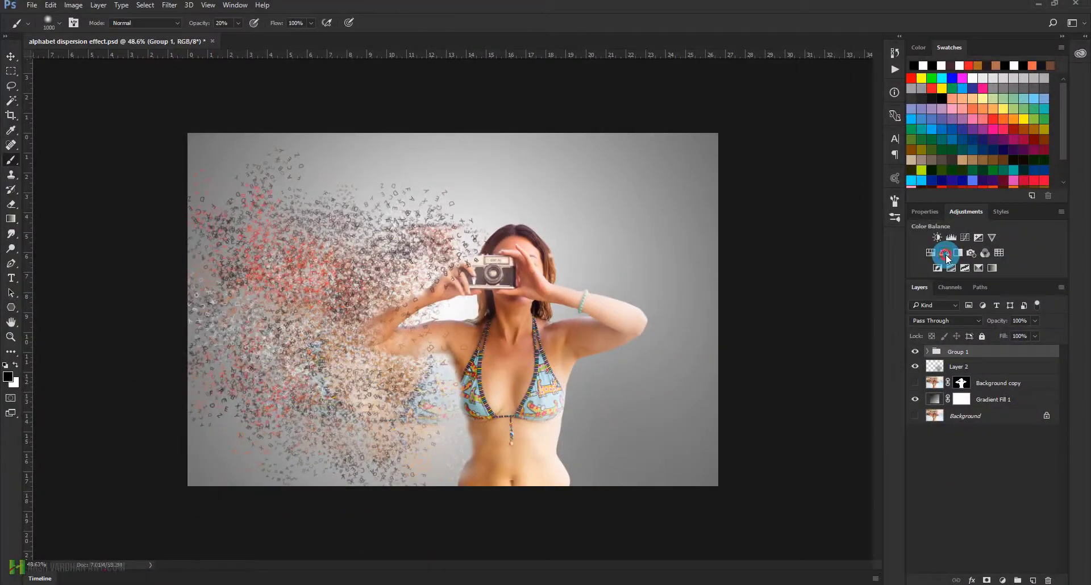
{"action": "left_click", "coordinate": [945, 253]}
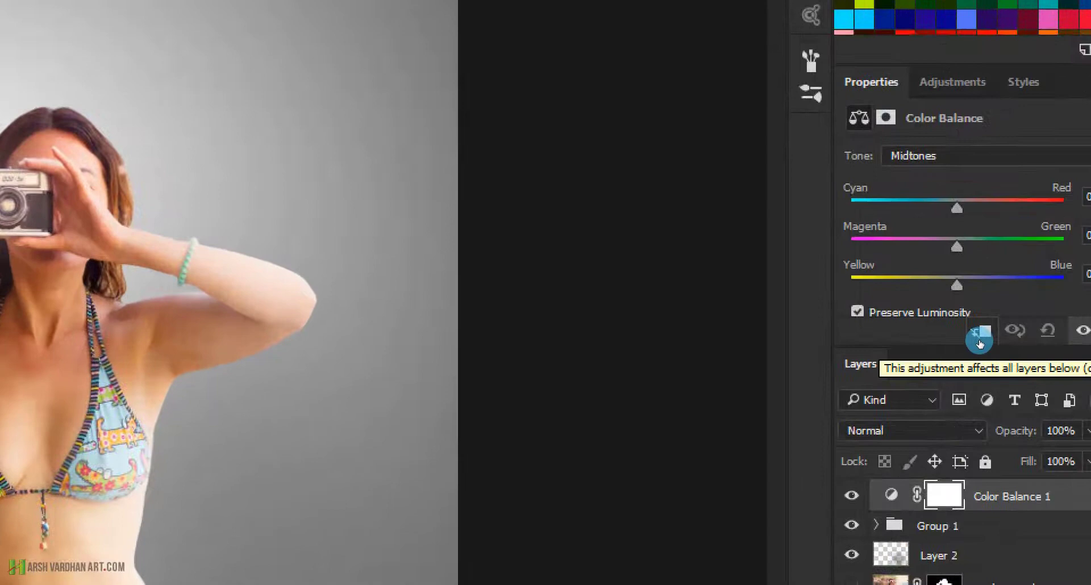
{"action": "left_click", "coordinate": [980, 336]}
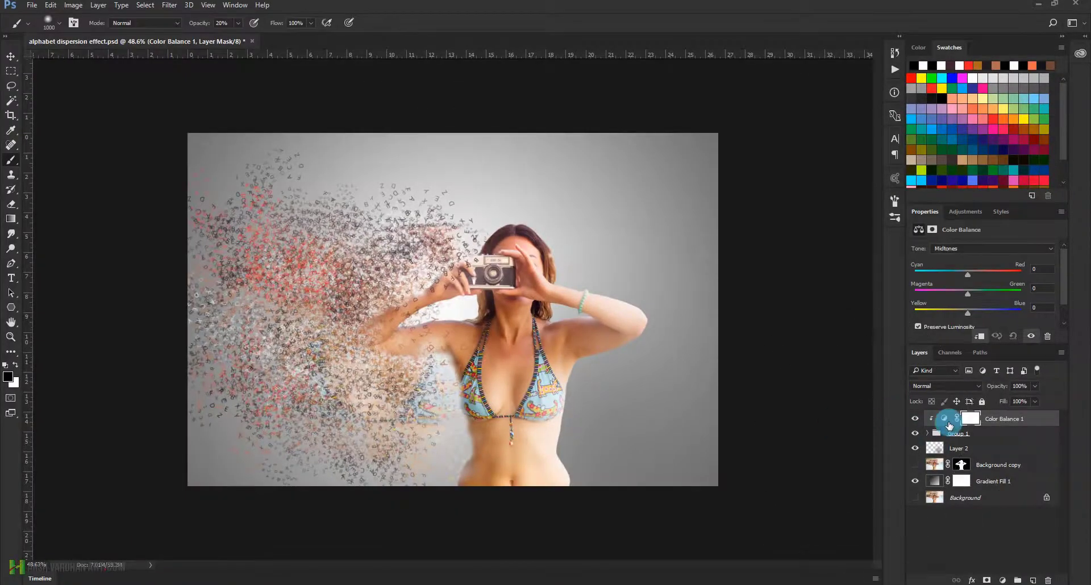
Step: Set the Color Balance midtones to red +12, green +10, yellow -7 and the shadows to red +15, magenta -3, blue +19
{"action": "left_click_drag", "start_coordinate": [966, 272], "coordinate": [961, 274]}
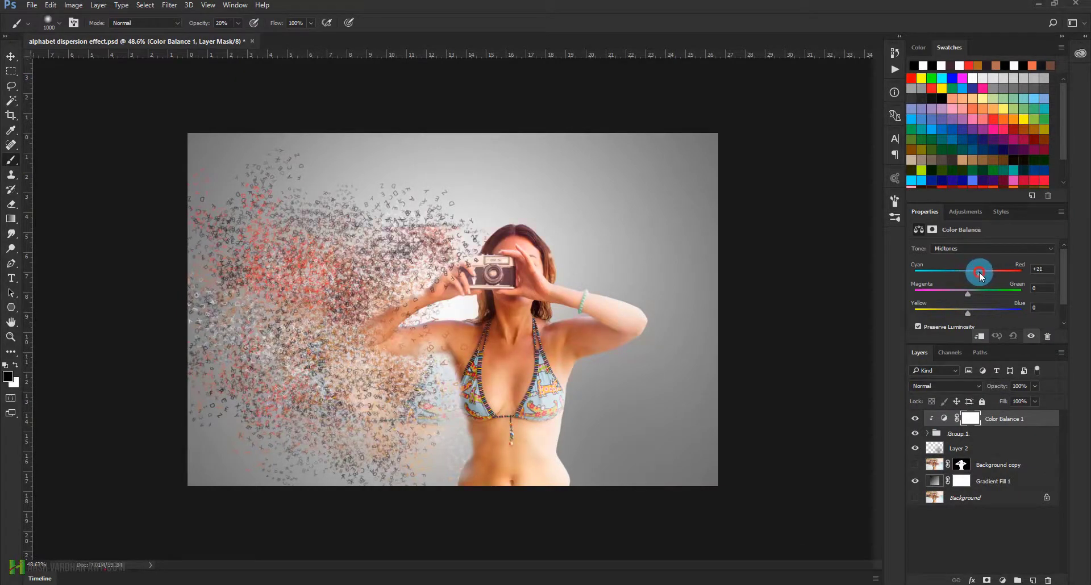
{"action": "mouse_move", "coordinate": [967, 294]}
{"action": "left_mouse_down"}
{"action": "mouse_move", "coordinate": [982, 315]}
{"action": "mouse_move", "coordinate": [966, 314]}
{"action": "left_mouse_up"}
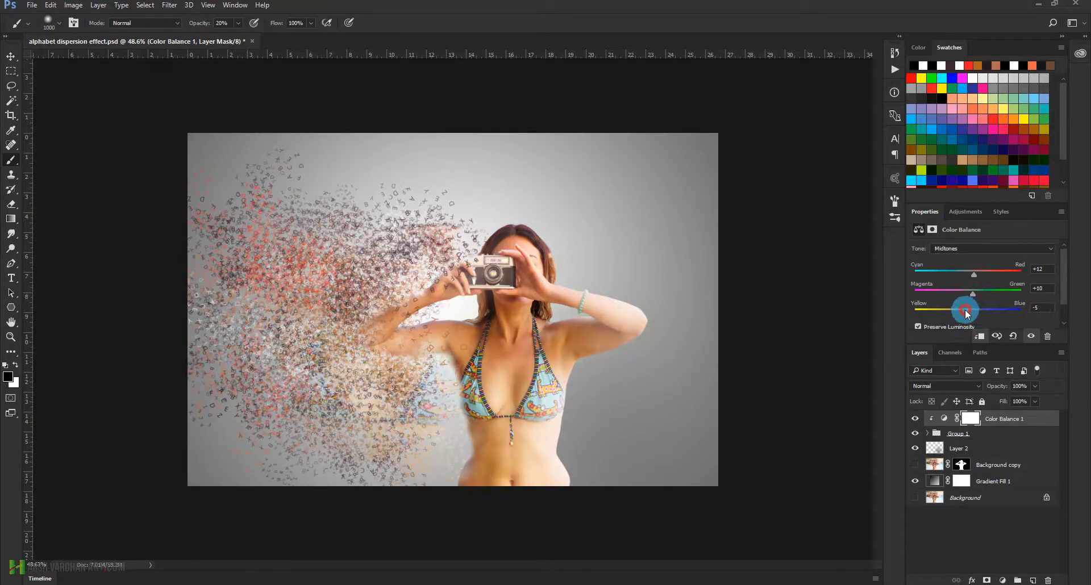
{"action": "left_click", "coordinate": [976, 249]}
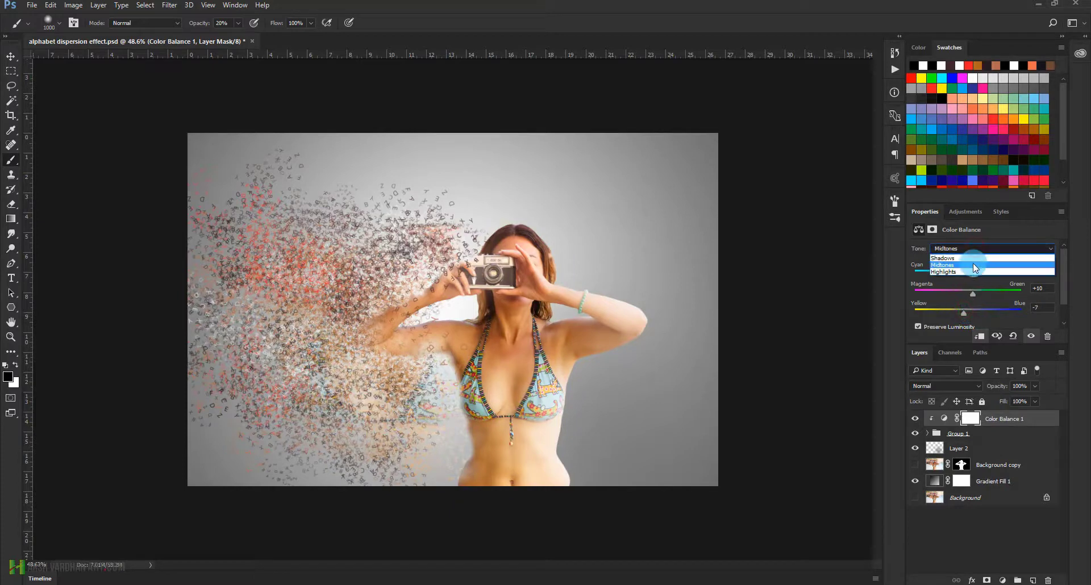
{"action": "left_click", "coordinate": [971, 259]}
{"action": "left_click_drag", "start_coordinate": [974, 274], "coordinate": [976, 276]}
{"action": "mouse_move", "coordinate": [967, 291]}
{"action": "left_mouse_down"}
{"action": "mouse_move", "coordinate": [961, 316]}
{"action": "mouse_move", "coordinate": [983, 316]}
{"action": "mouse_move", "coordinate": [975, 310]}
{"action": "left_mouse_up"}
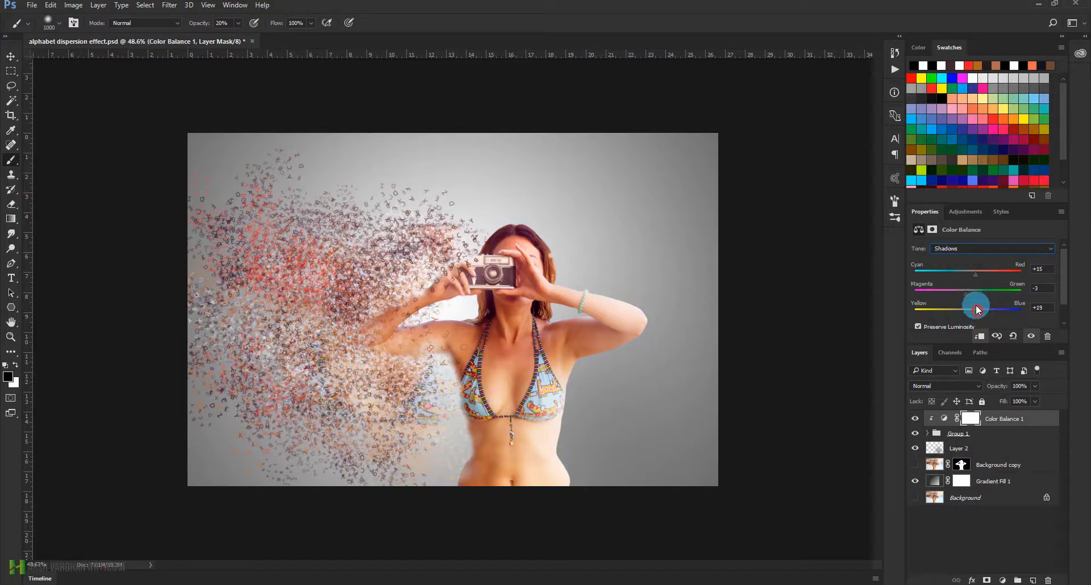
Step: Set the Color Balance highlights to red +22, green +15 and blue +14, and view the deselected composition enlarged in full-screen mode
{"action": "left_click", "coordinate": [969, 248]}
{"action": "left_click", "coordinate": [954, 273]}
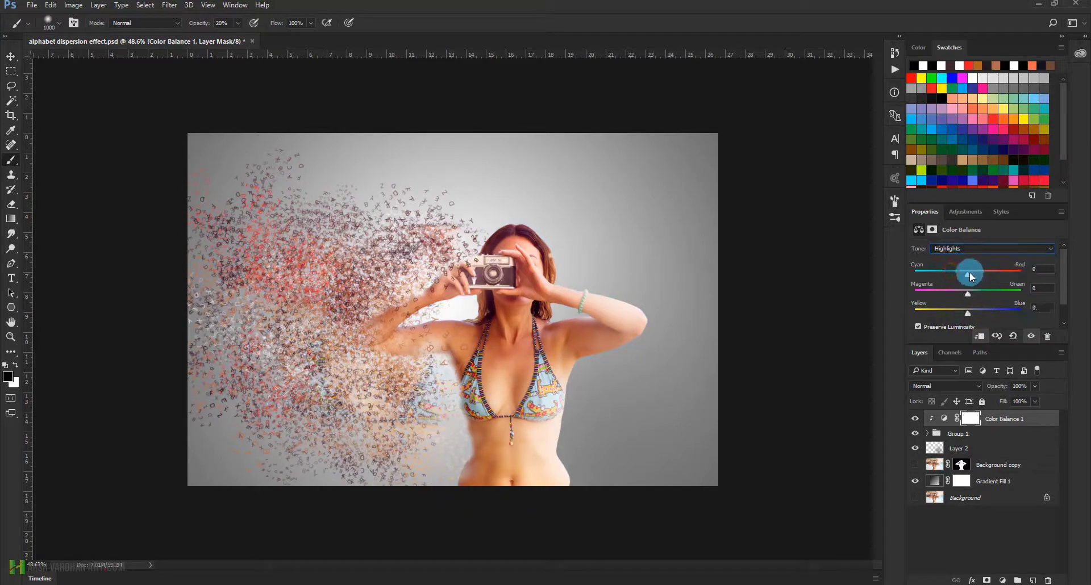
{"action": "mouse_move", "coordinate": [969, 272]}
{"action": "left_mouse_down"}
{"action": "mouse_move", "coordinate": [984, 274]}
{"action": "mouse_move", "coordinate": [969, 291]}
{"action": "left_mouse_up"}
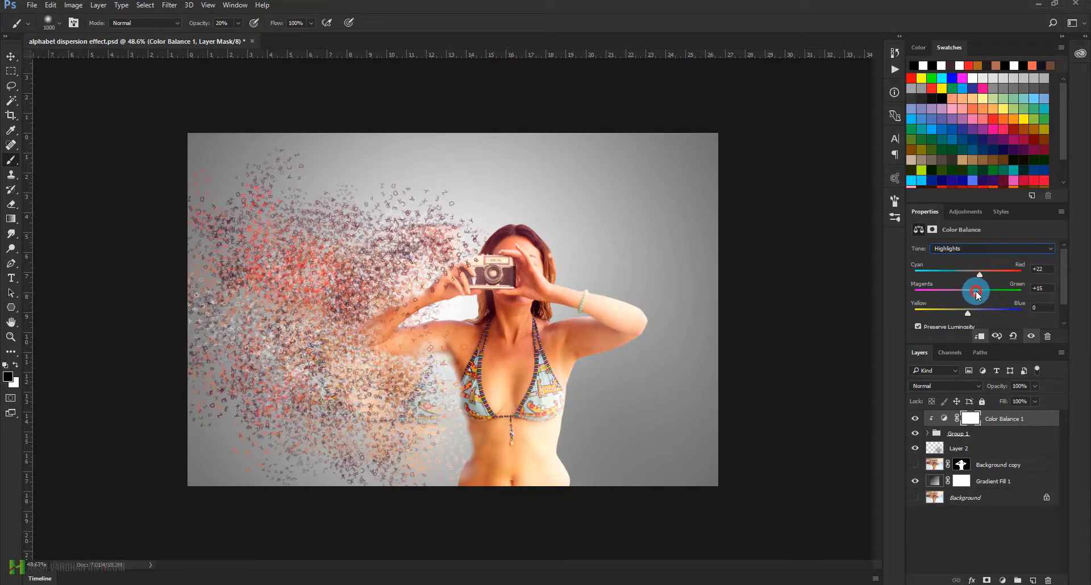
{"action": "mouse_move", "coordinate": [975, 317]}
{"action": "left_mouse_down"}
{"action": "mouse_move", "coordinate": [962, 312]}
{"action": "mouse_move", "coordinate": [985, 311]}
{"action": "left_mouse_up"}
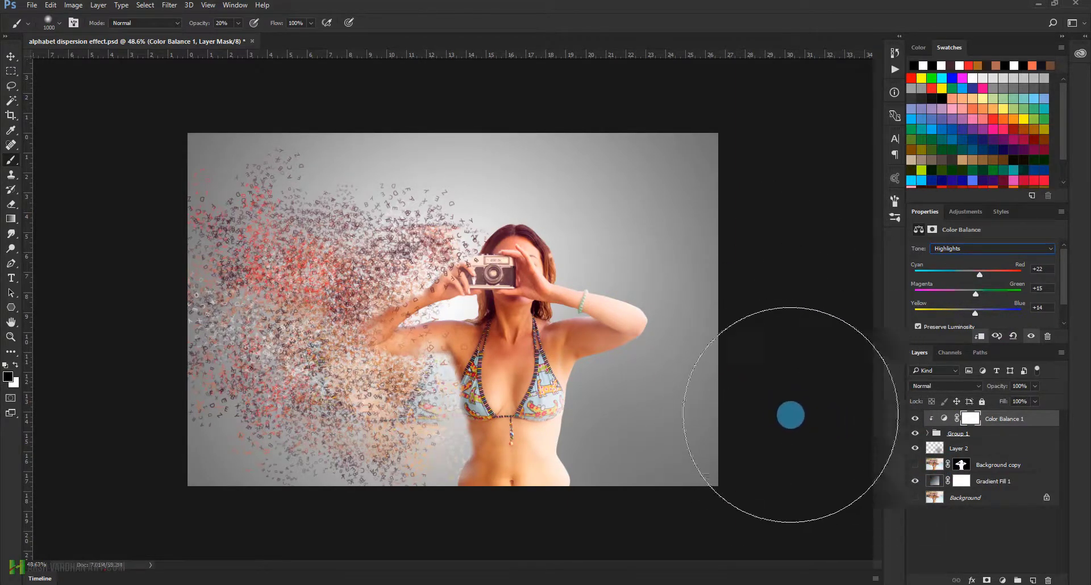
{"action": "left_click", "coordinate": [984, 526]}
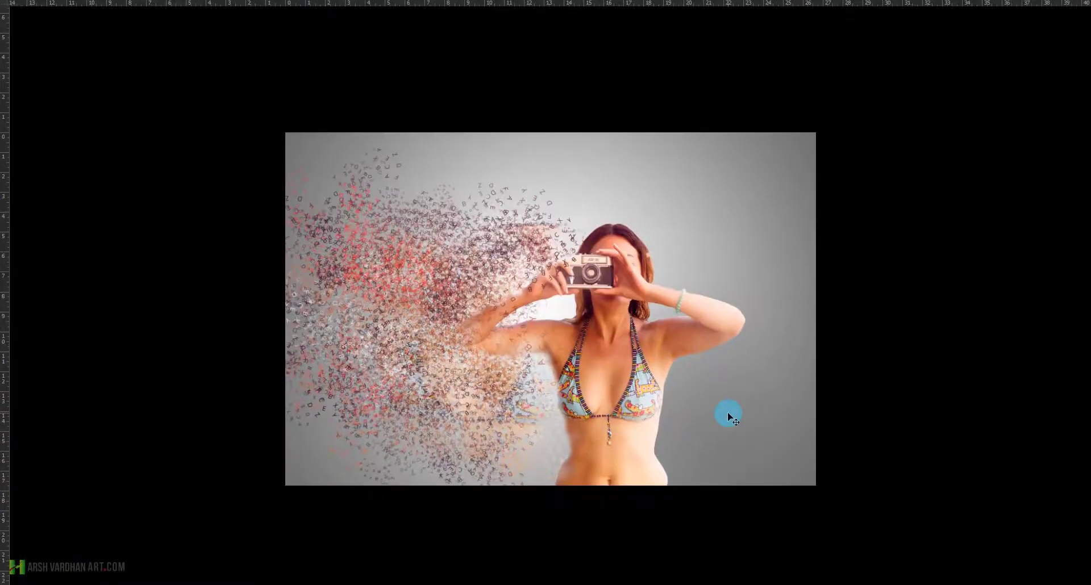
{"action": "key", "text": "ctrl+0"}
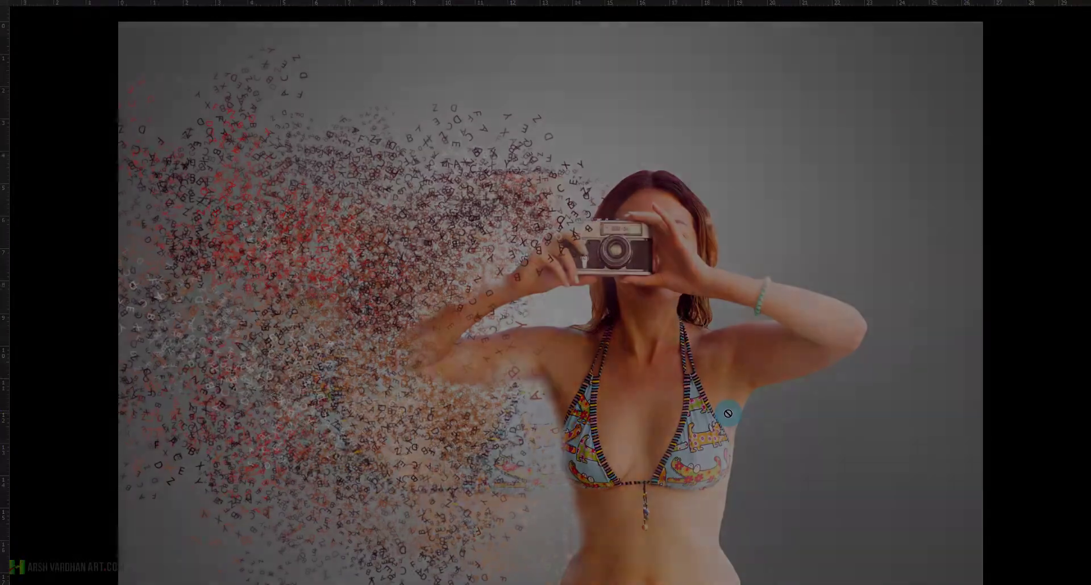